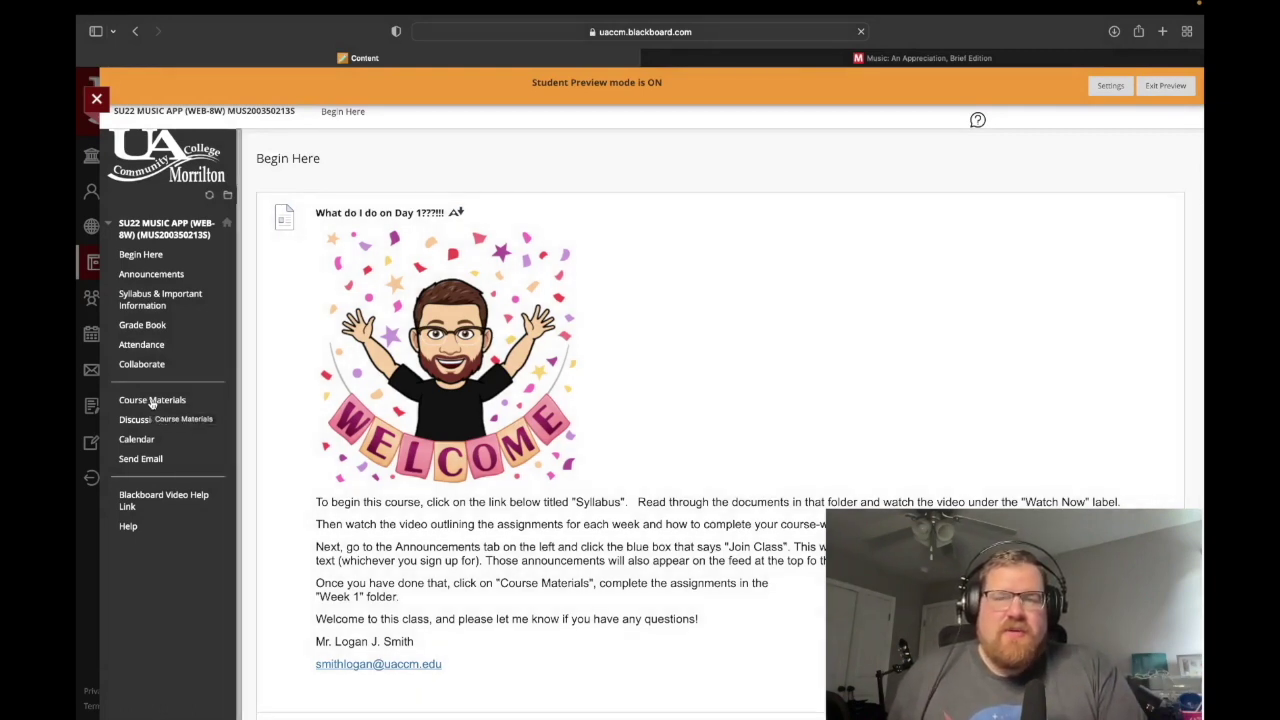
# Open the Week 1 folder in the course materials.
pyautogui.click(152, 401)
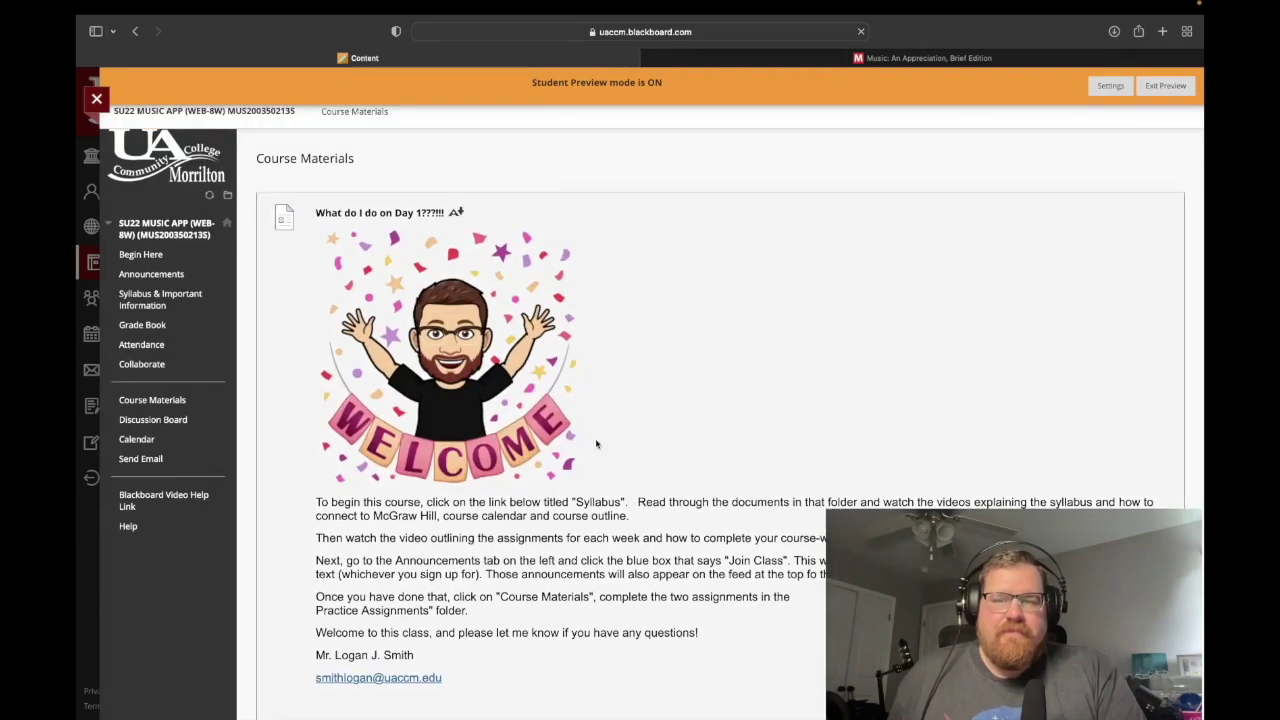
pyautogui.scroll(-3, 677, 498)
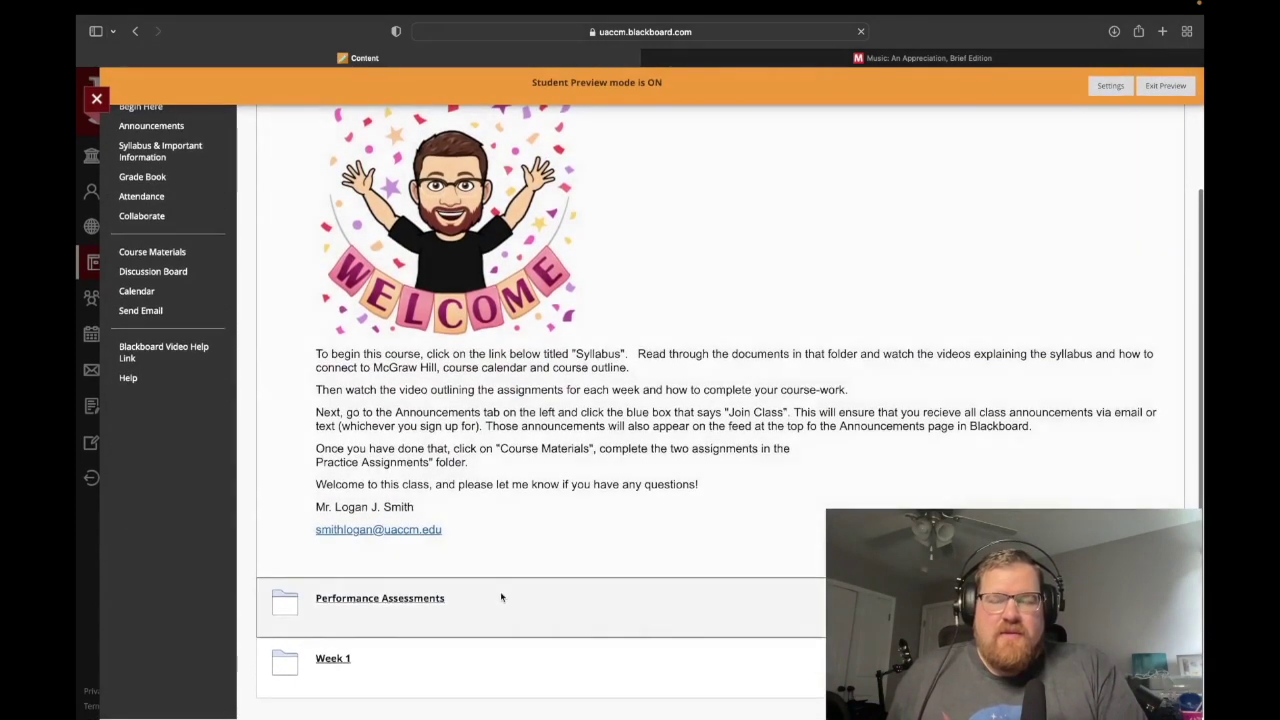
pyautogui.click(337, 660)
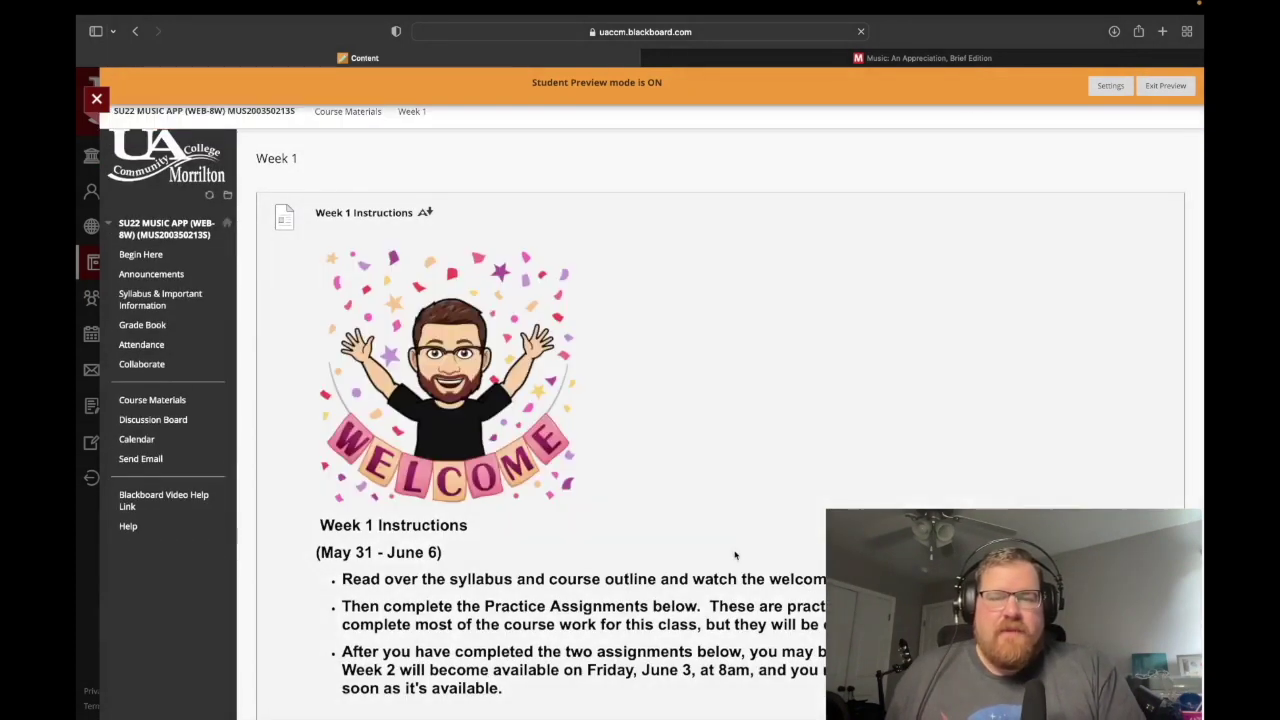
# Review the Week 1 instructions, due dates and the list of assignments from the Syllabus Quiz through Quiz 1.
pyautogui.scroll(-4, 730, 557)
pyautogui.scroll(-2, 728, 558)
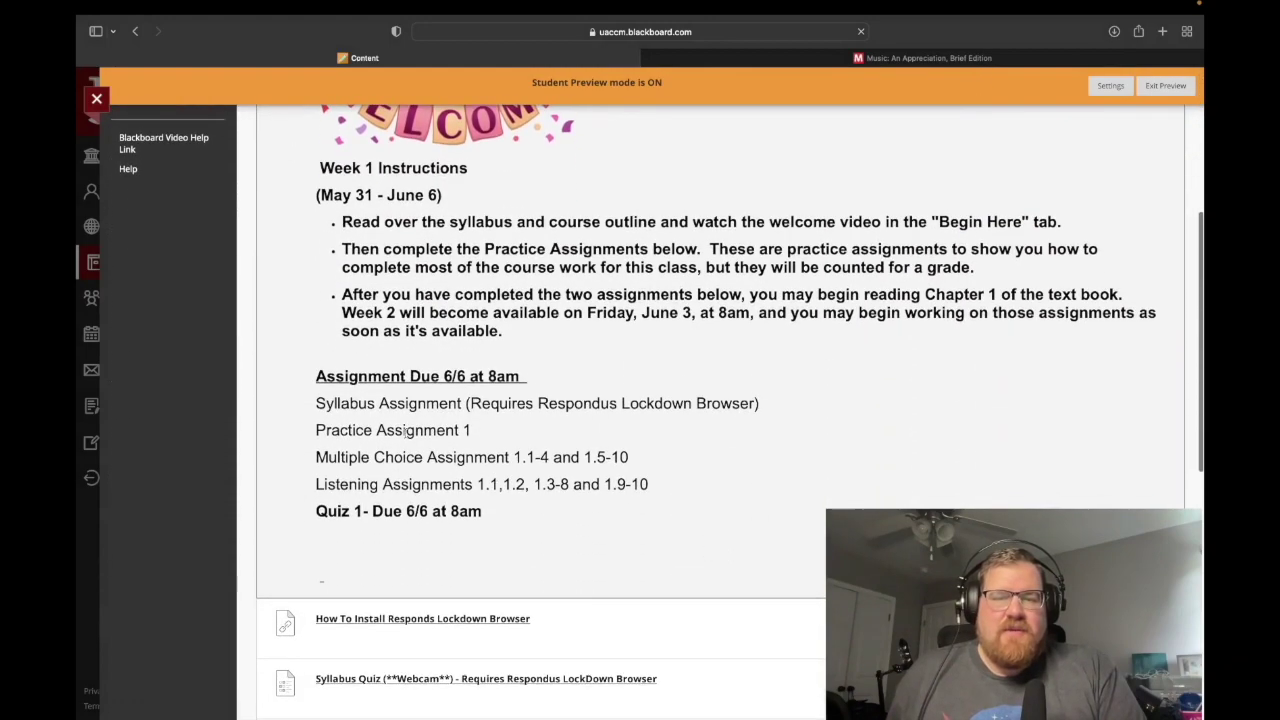
pyautogui.scroll(-4, 740, 517)
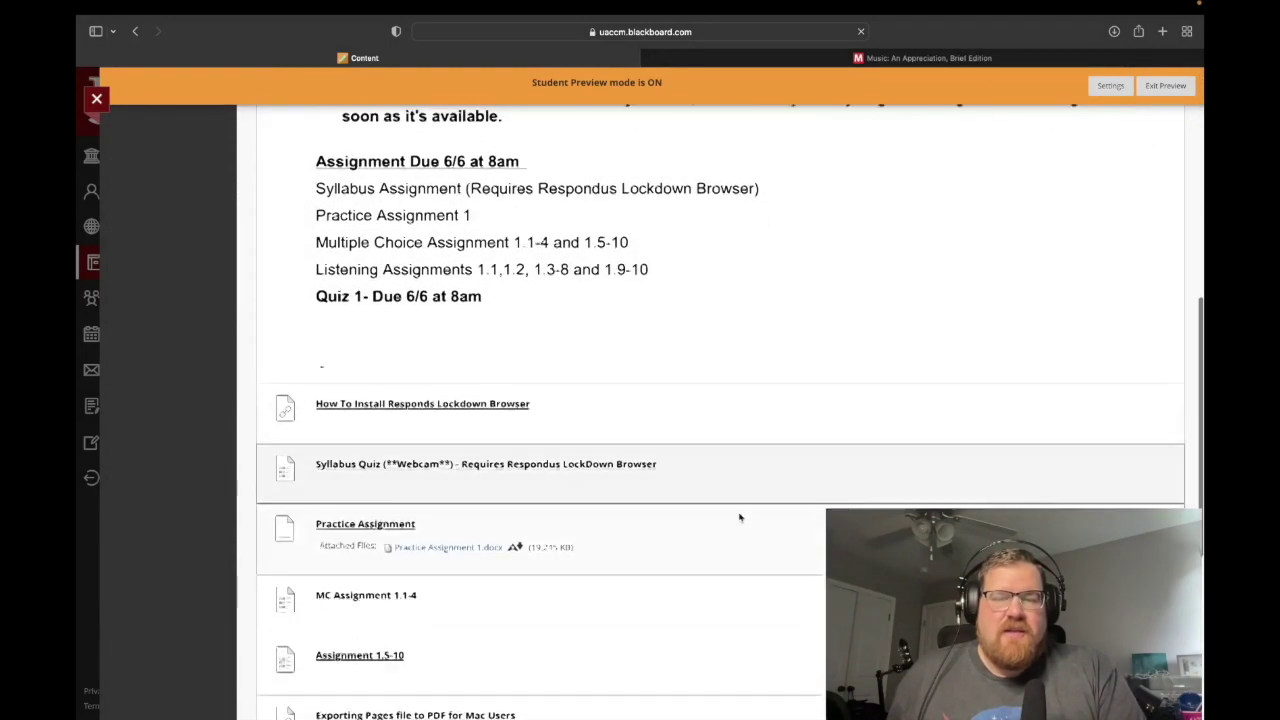
pyautogui.scroll(-2, 552, 592)
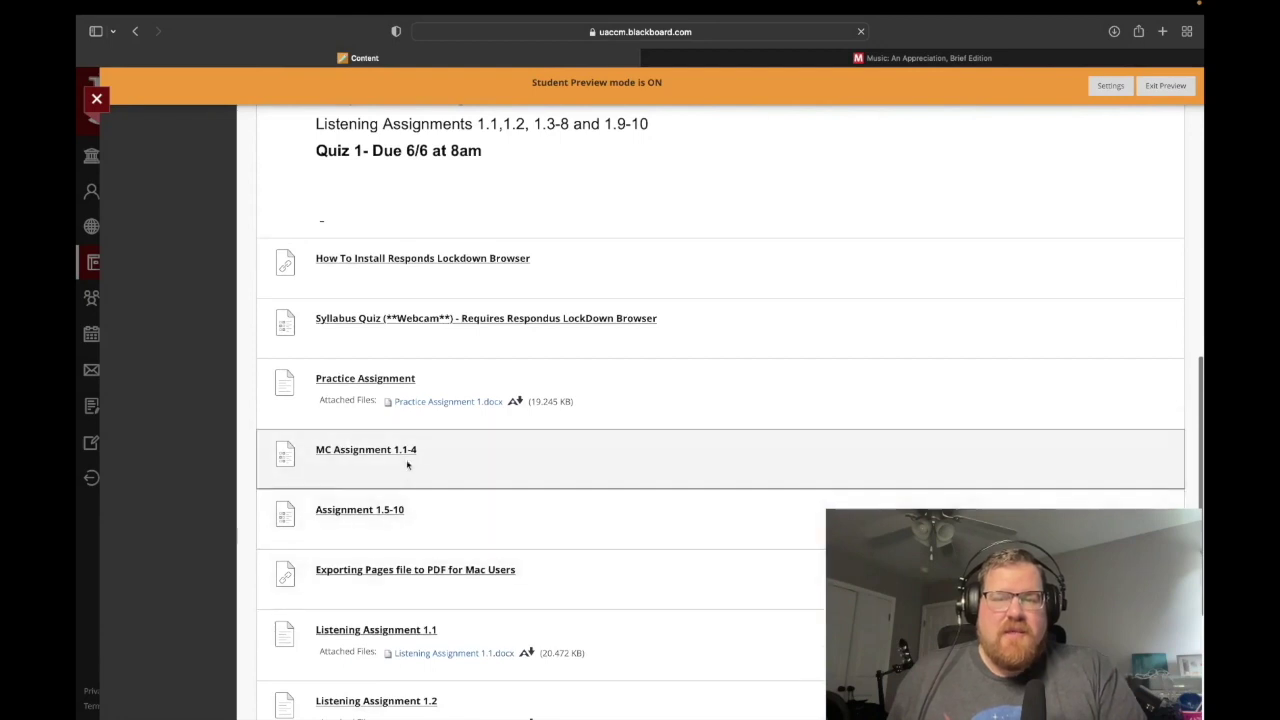
pyautogui.scroll(-2, 735, 620)
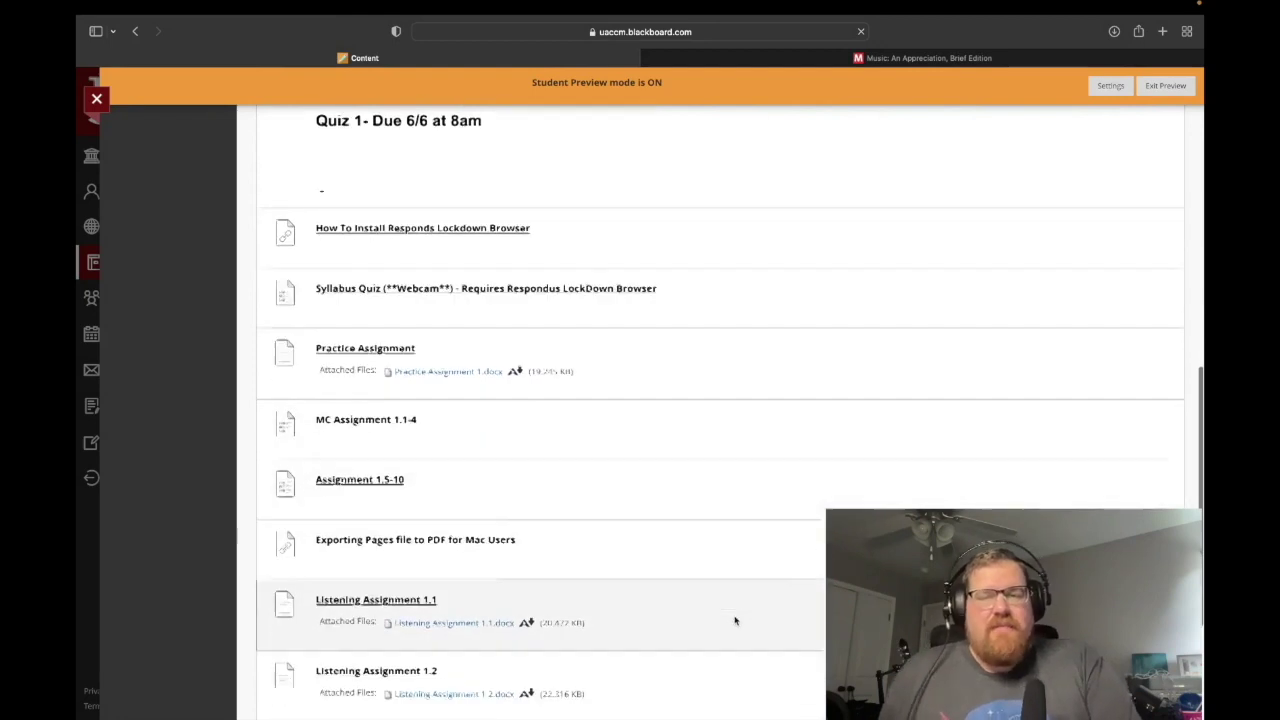
pyautogui.scroll(1, 735, 620)
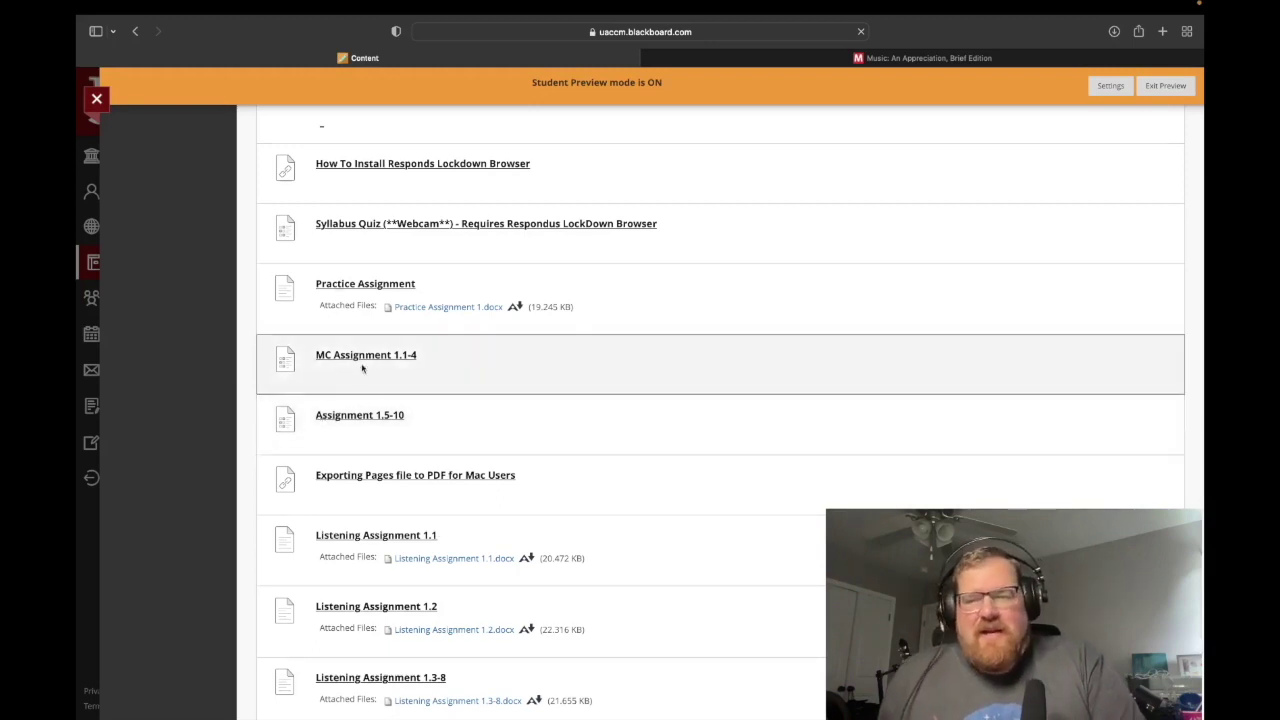
pyautogui.scroll(-3, 351, 457)
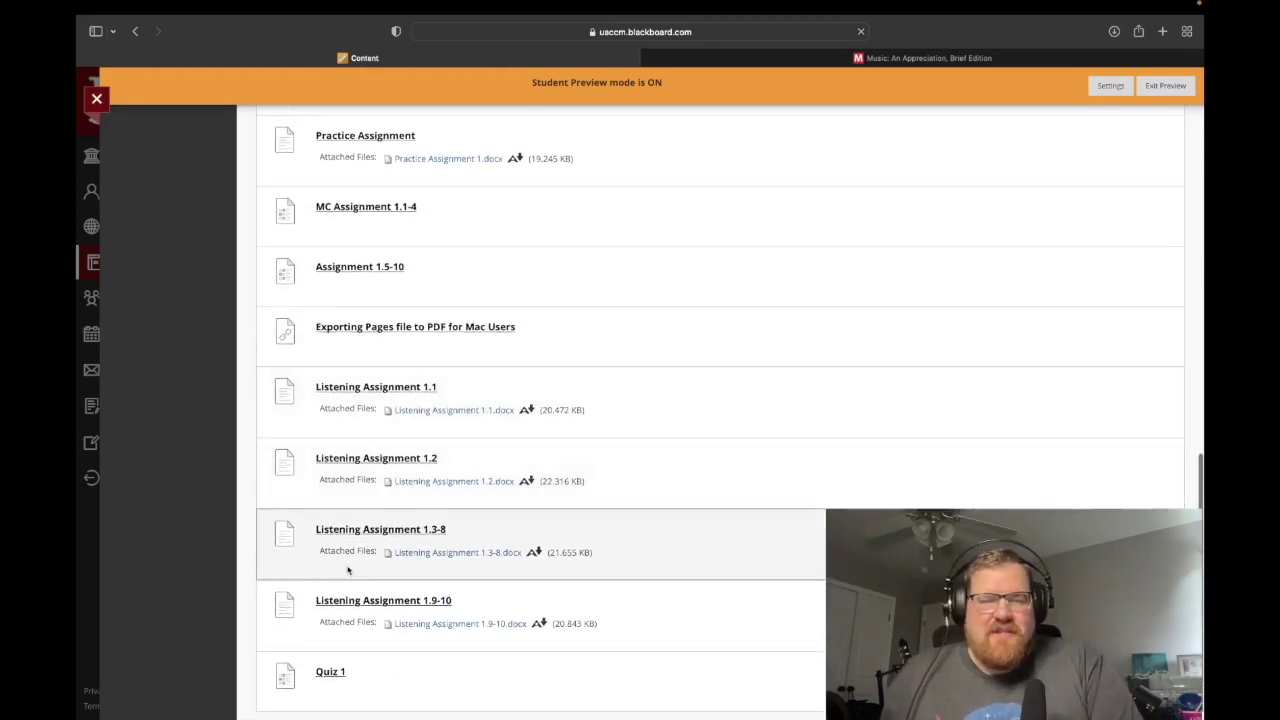
pyautogui.scroll(1, 550, 475)
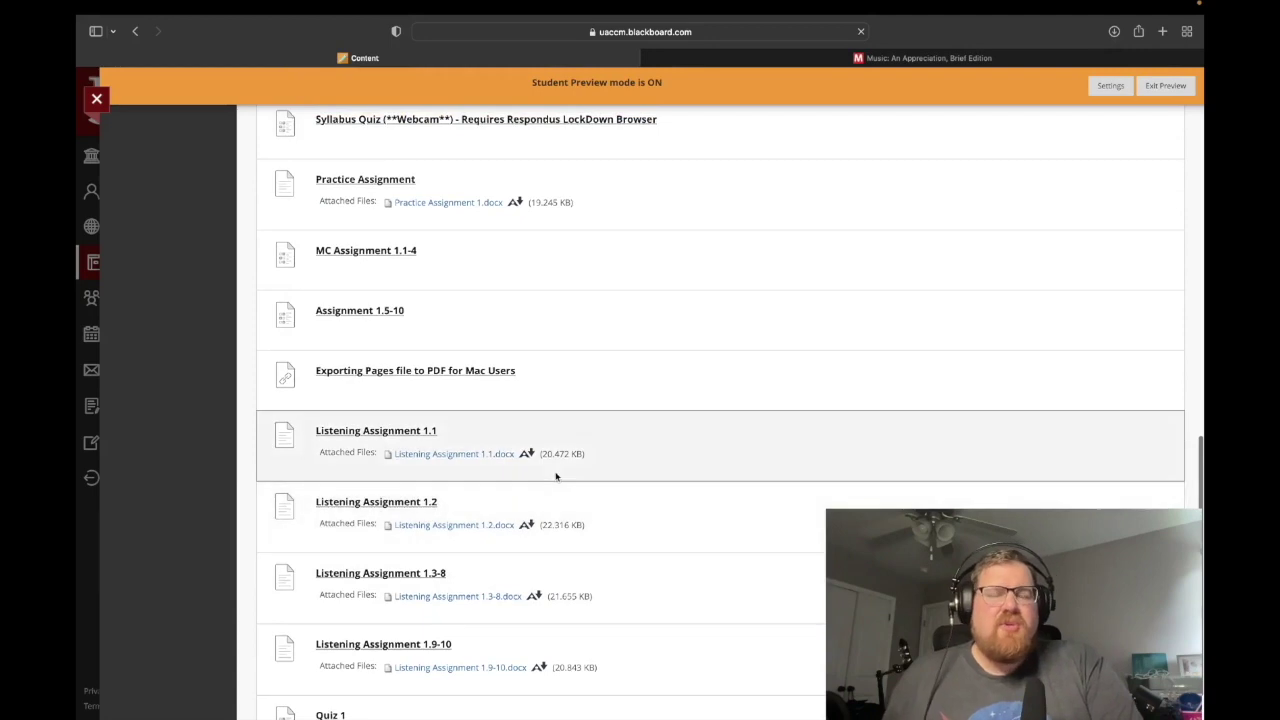
pyautogui.scroll(-1, 556, 477)
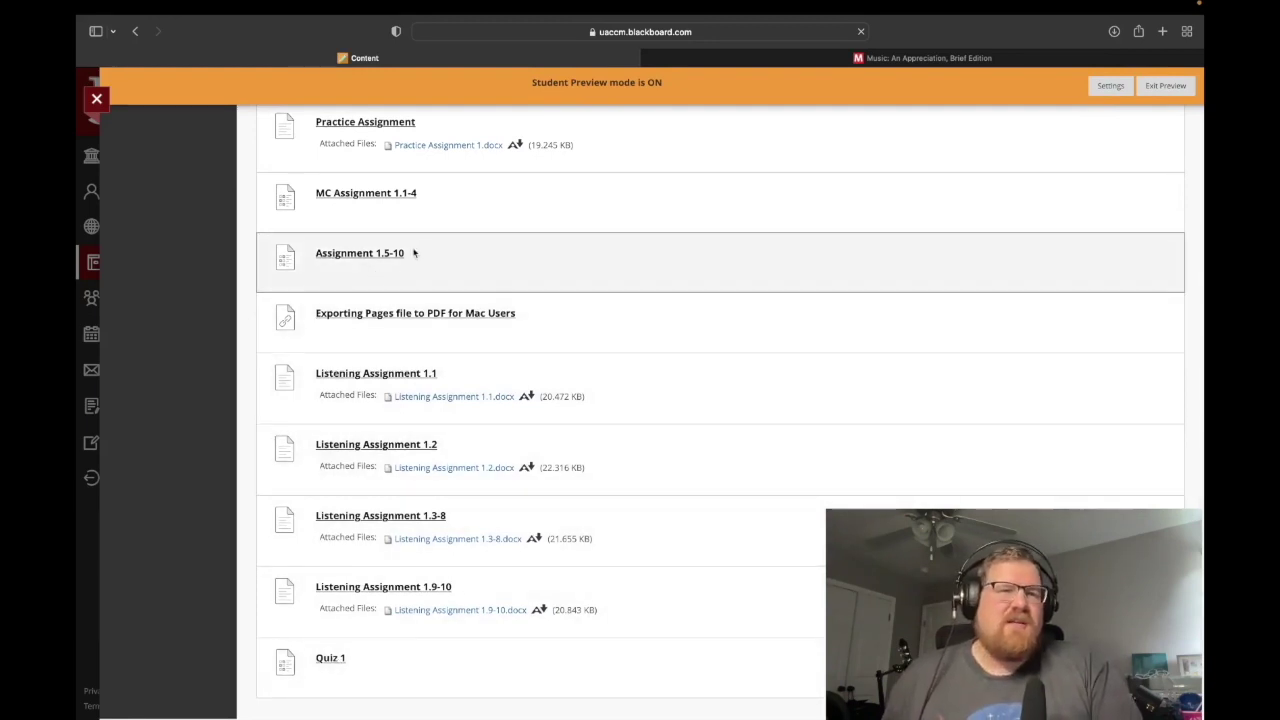
pyautogui.scroll(1, 505, 254)
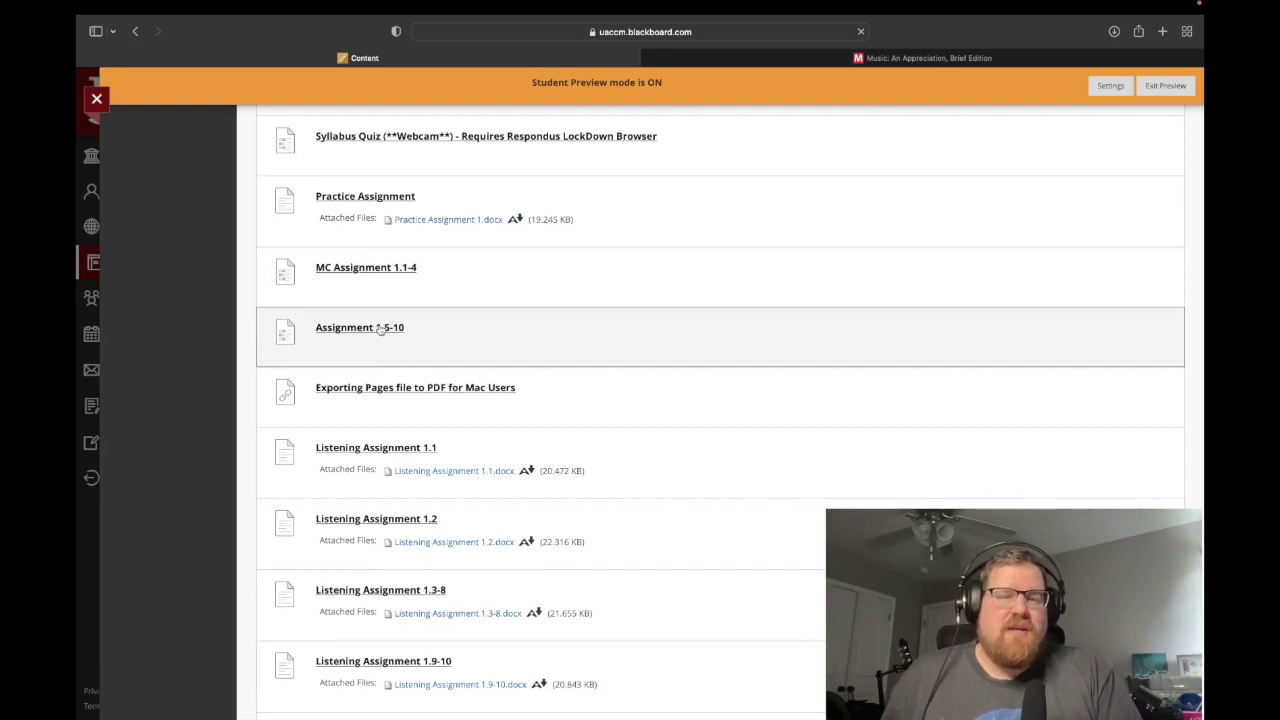
pyautogui.scroll(-1, 483, 411)
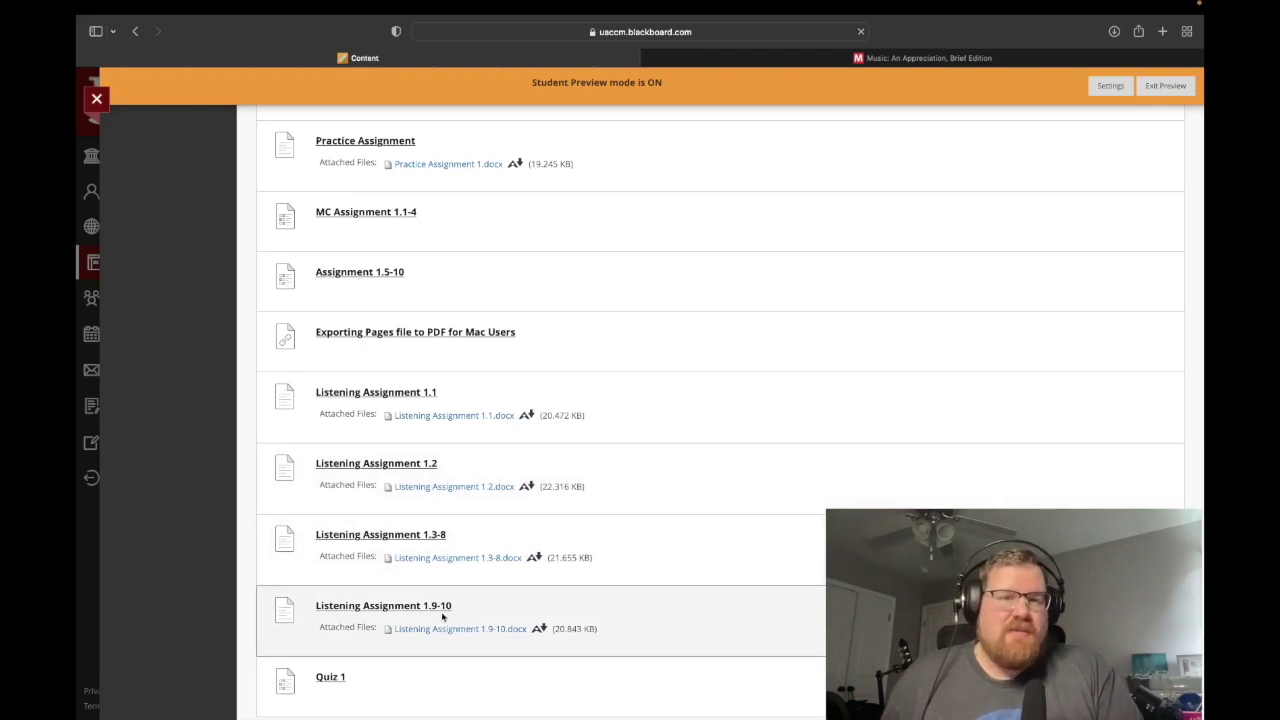
pyautogui.scroll(2, 543, 480)
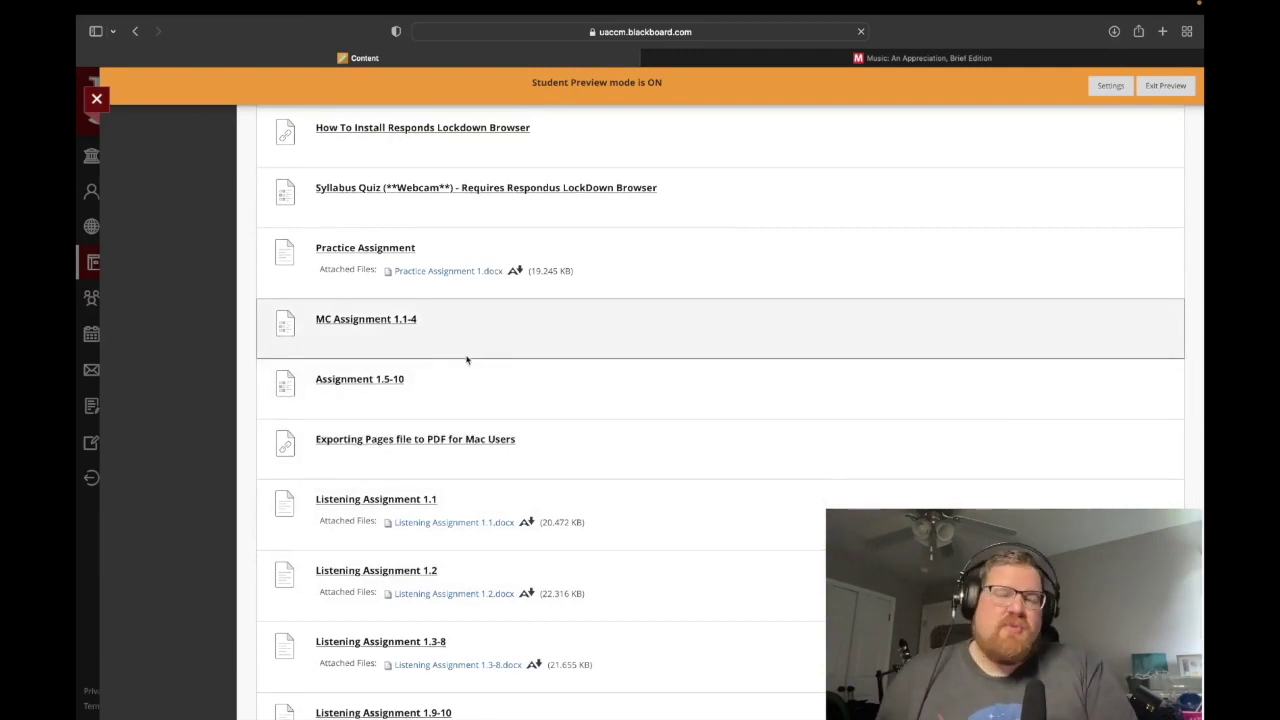
# Open MC Assignment 1.1-4, check its multiple-attempts instruction and begin the test.
pyautogui.click(358, 320)
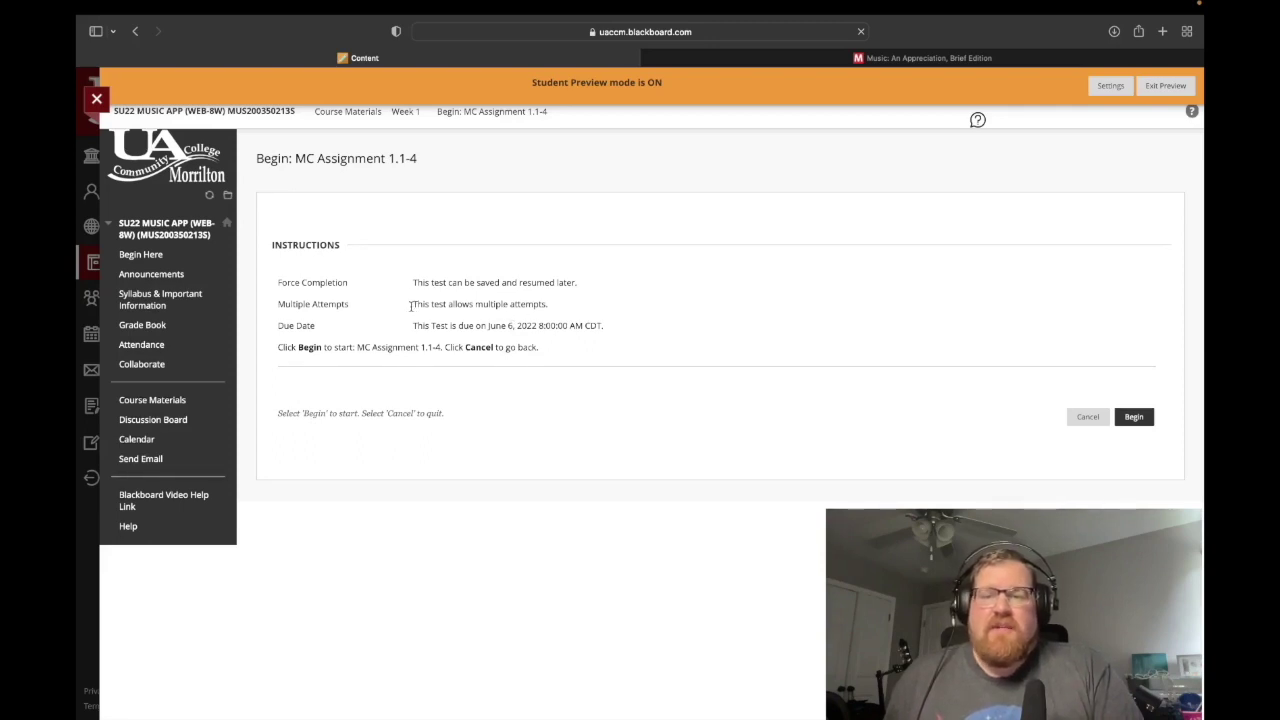
pyautogui.moveTo(410, 306); pyautogui.dragTo(583, 316)
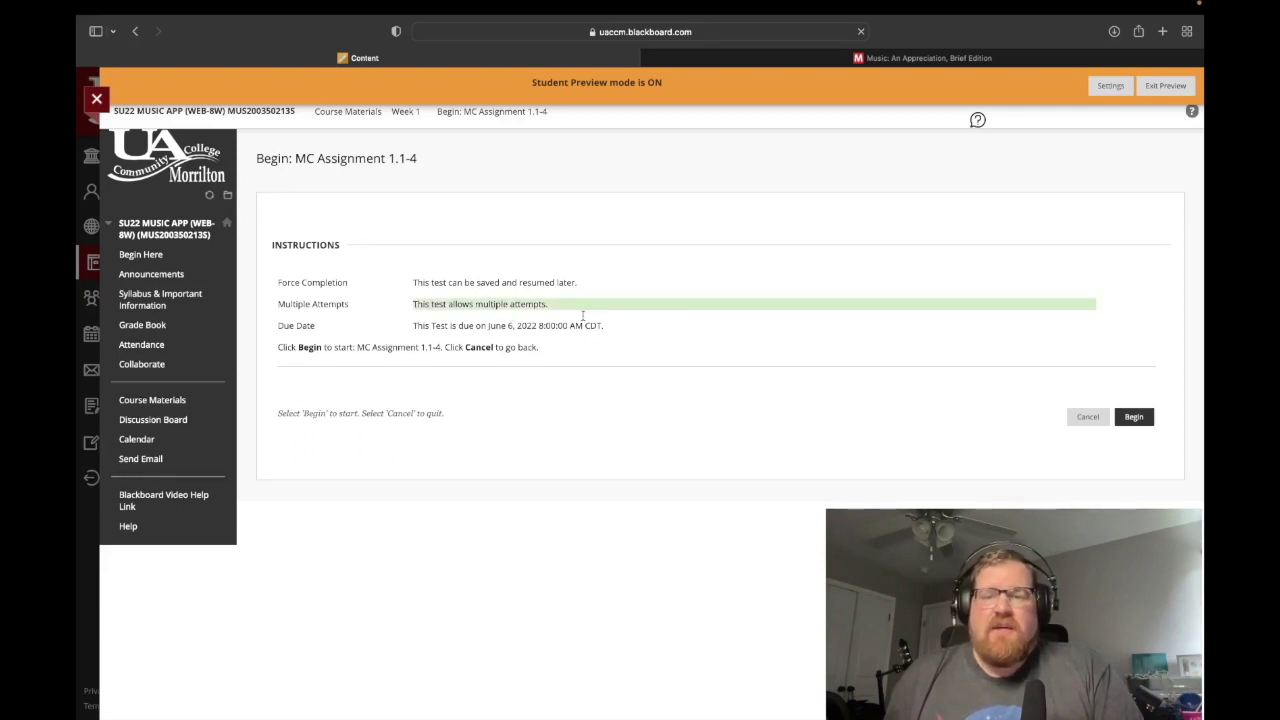
pyautogui.click(714, 332)
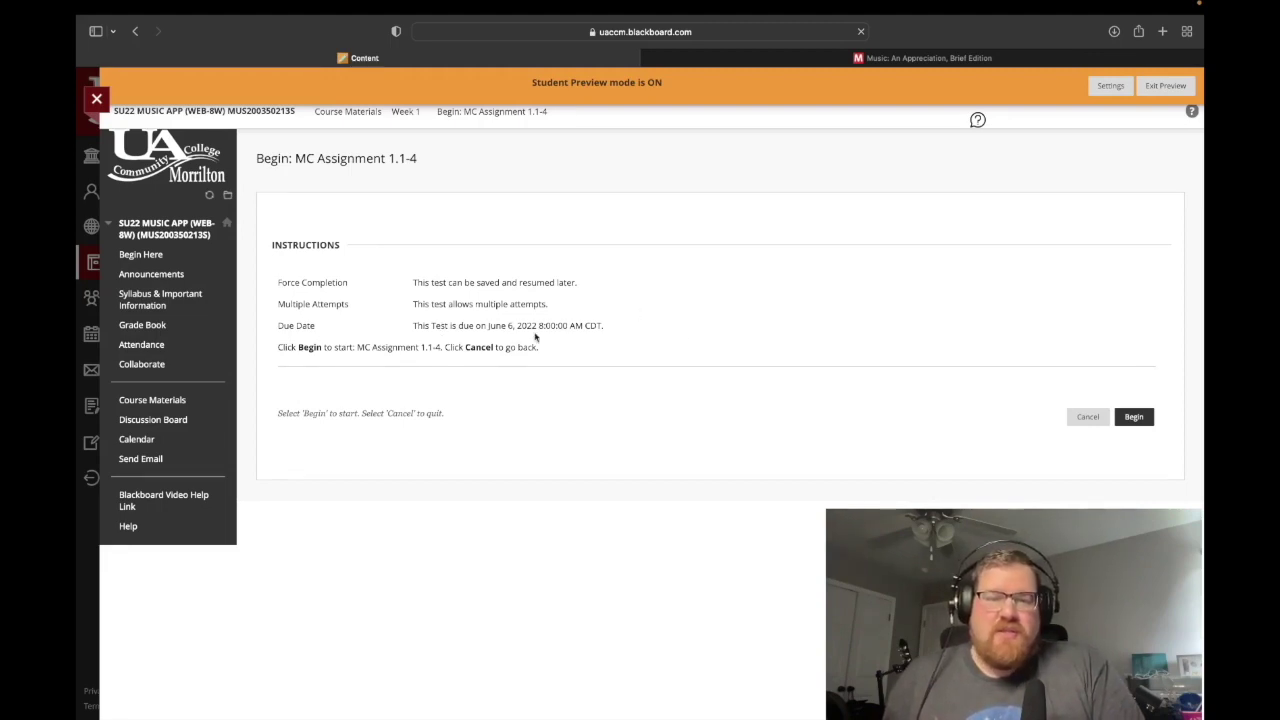
pyautogui.click(1135, 418)
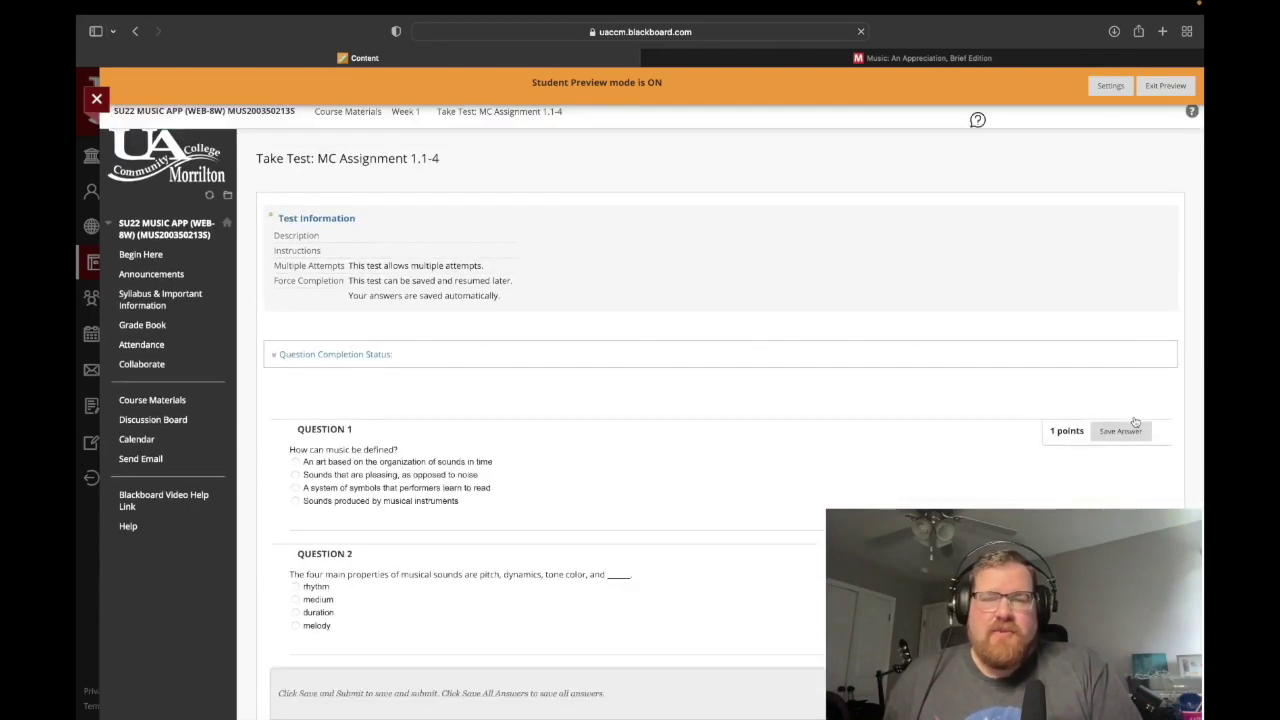
# Answer Question 1 on how music can be defined with "An art based on the organization of sounds in time".
pyautogui.scroll(-5, 744, 477)
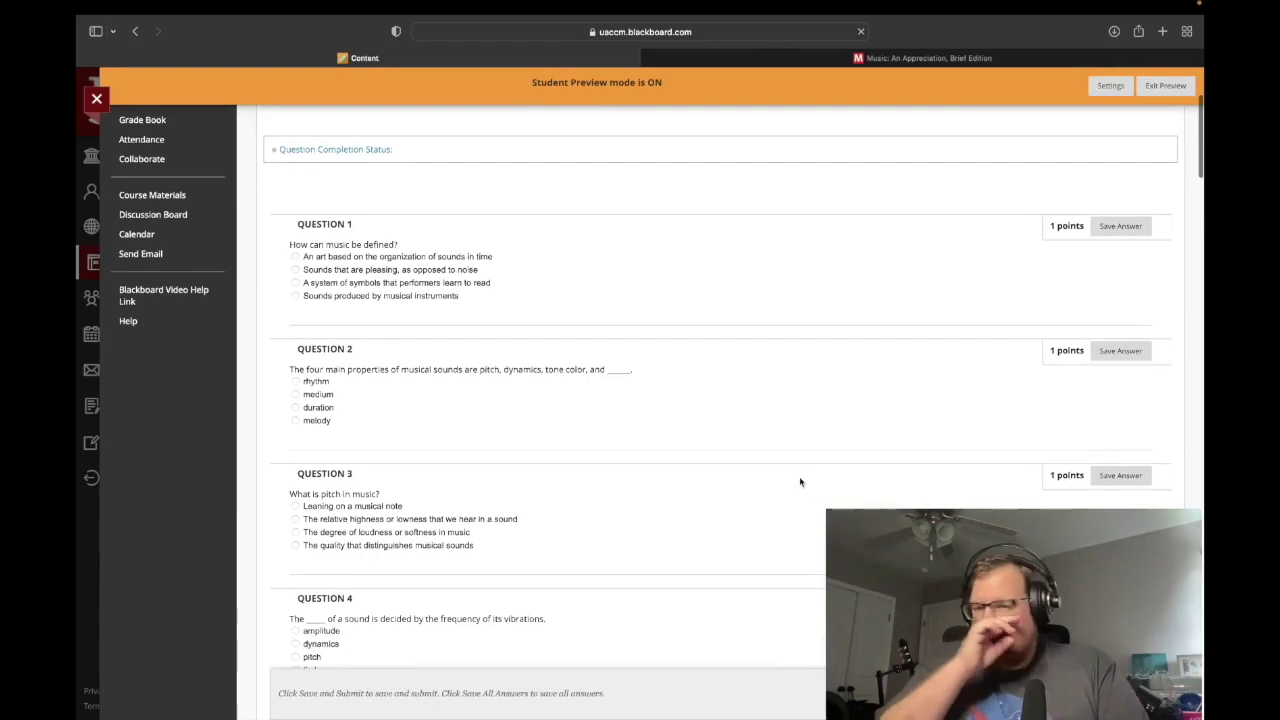
pyautogui.scroll(5, 673, 342)
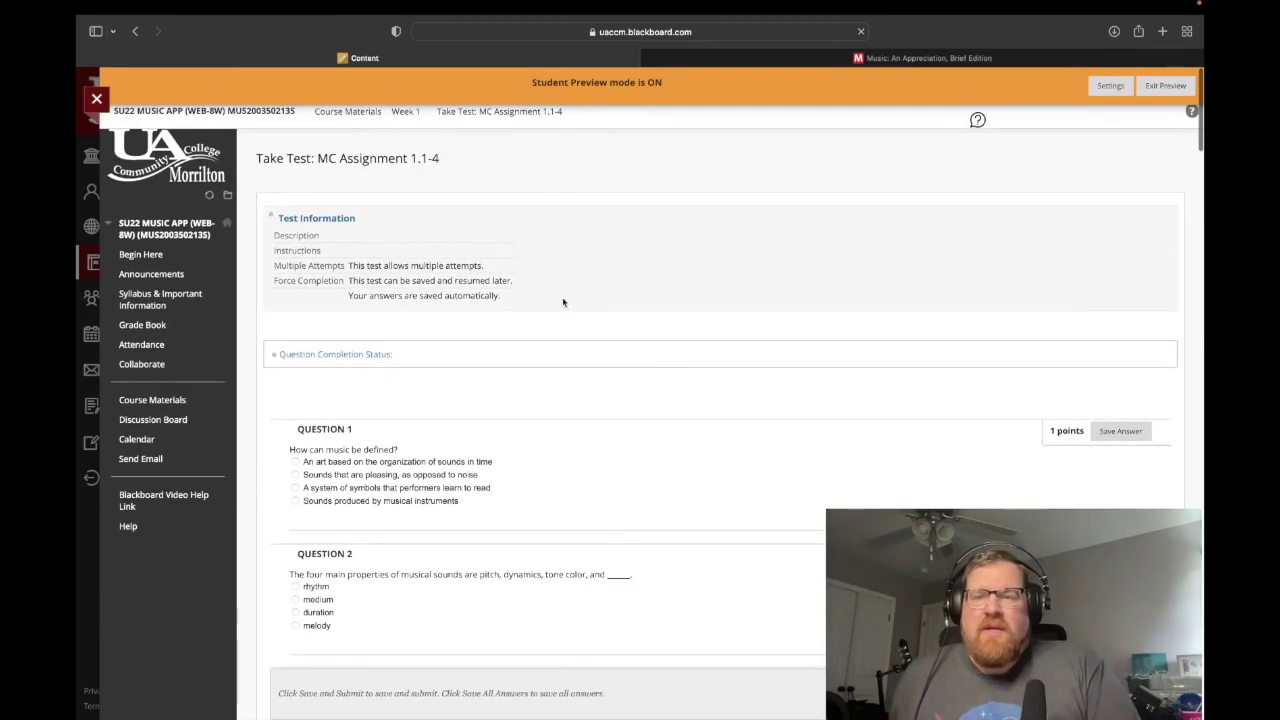
pyautogui.scroll(-3, 620, 369)
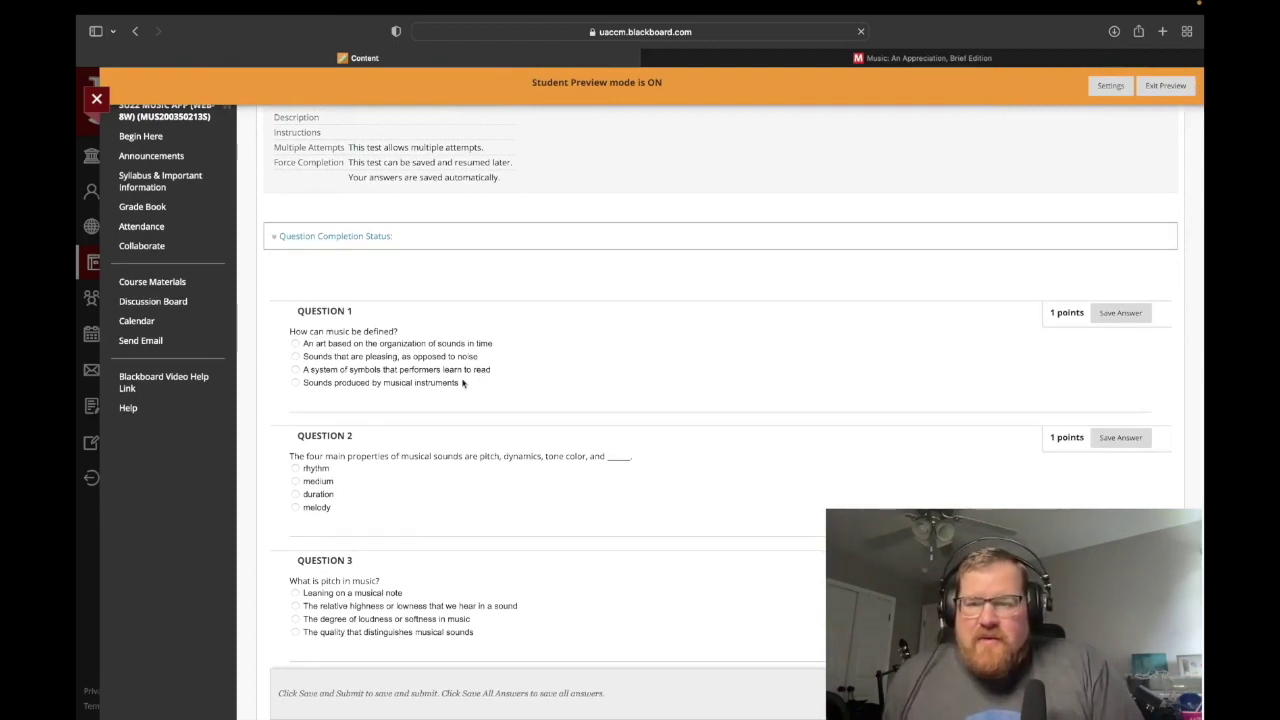
pyautogui.click(296, 344)
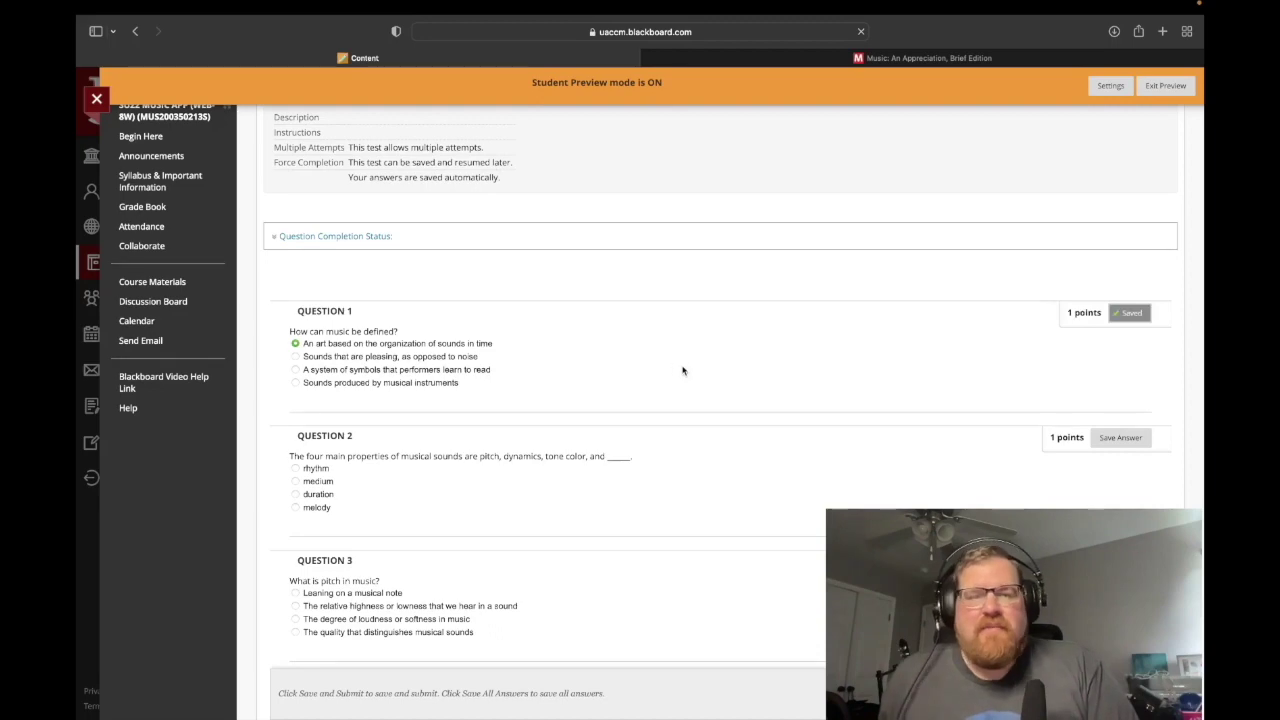
# Look through the remaining test questions down to Question 37 and return to the test information.
pyautogui.scroll(-3, 735, 380)
pyautogui.scroll(-20, 741, 393)
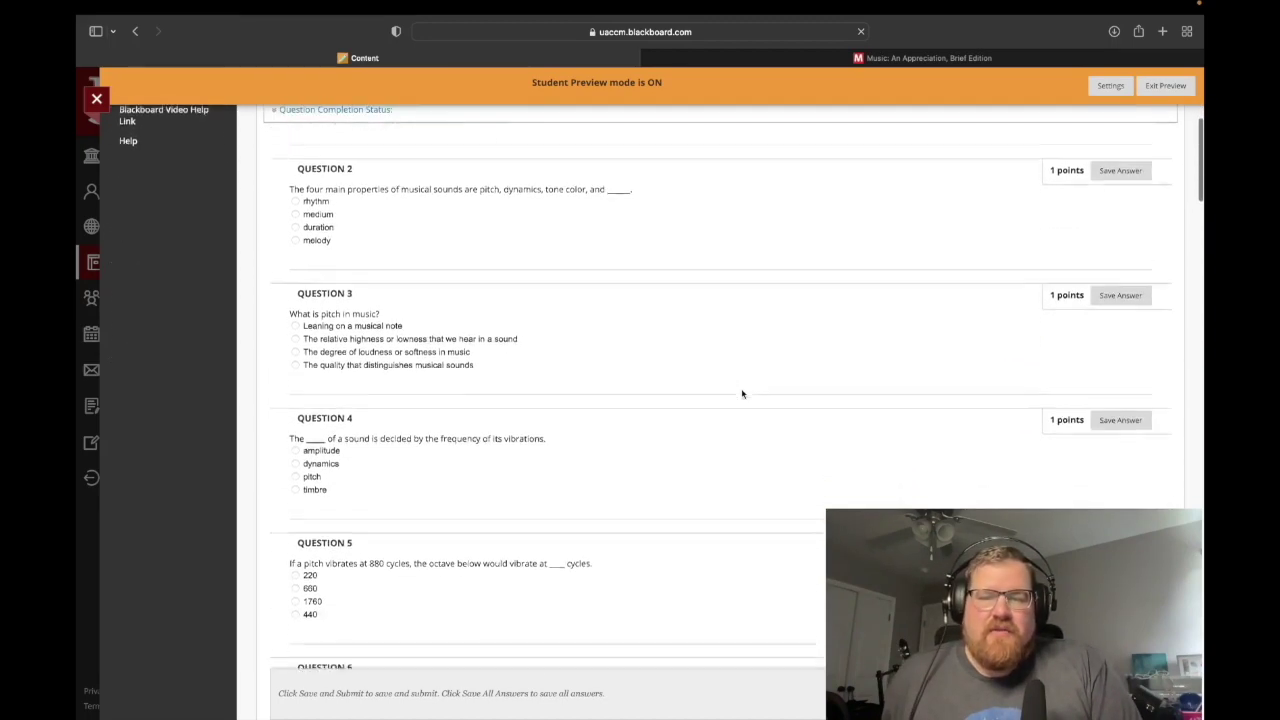
pyautogui.scroll(-20, 741, 393)
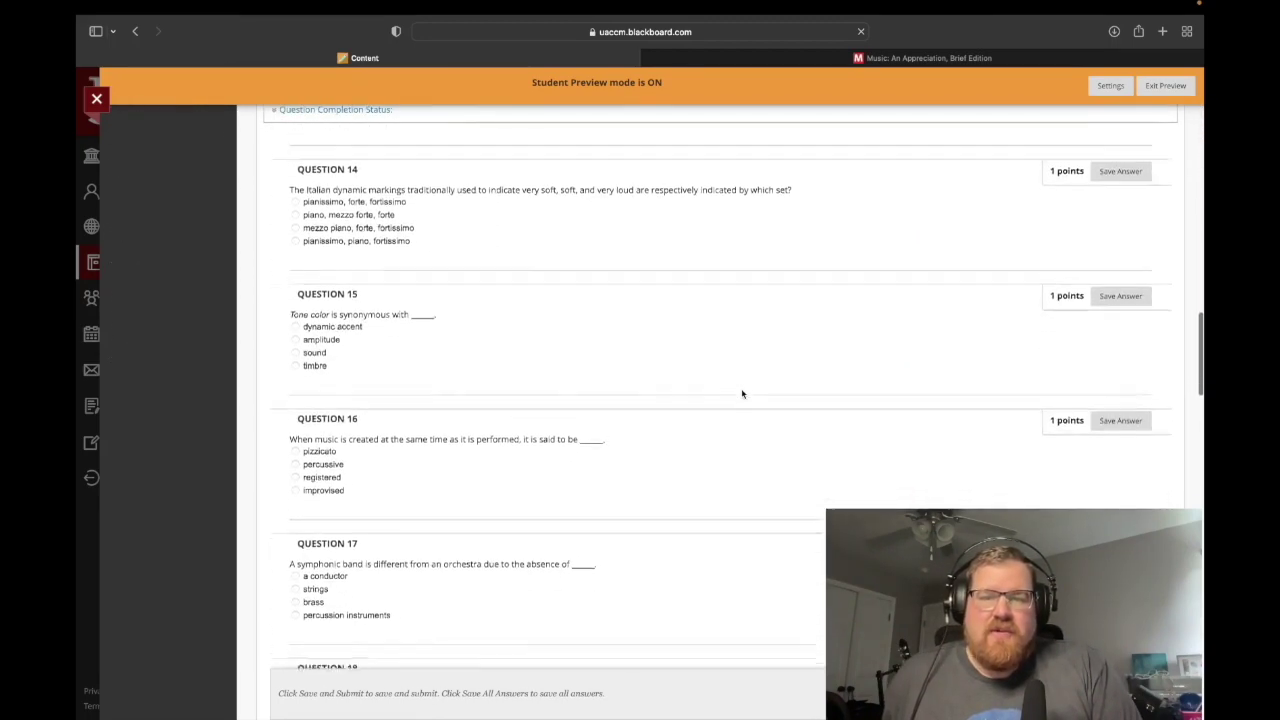
pyautogui.scroll(-20, 741, 393)
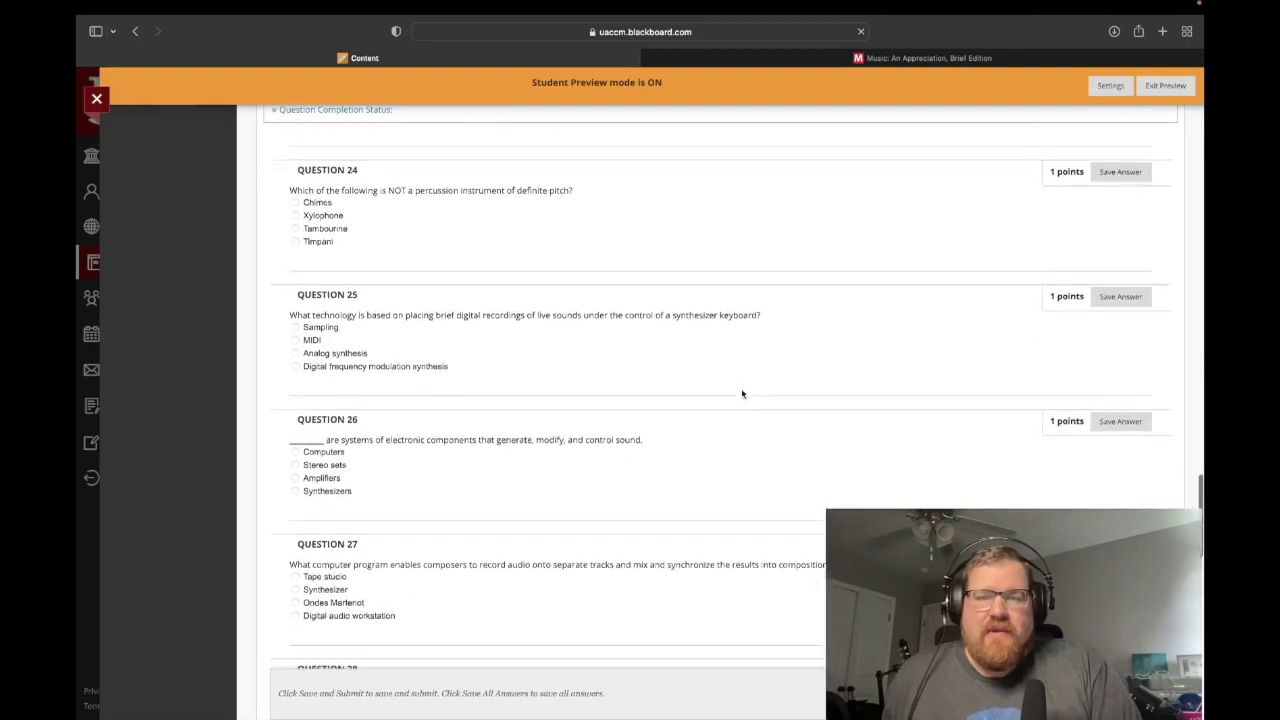
pyautogui.scroll(-5, 741, 393)
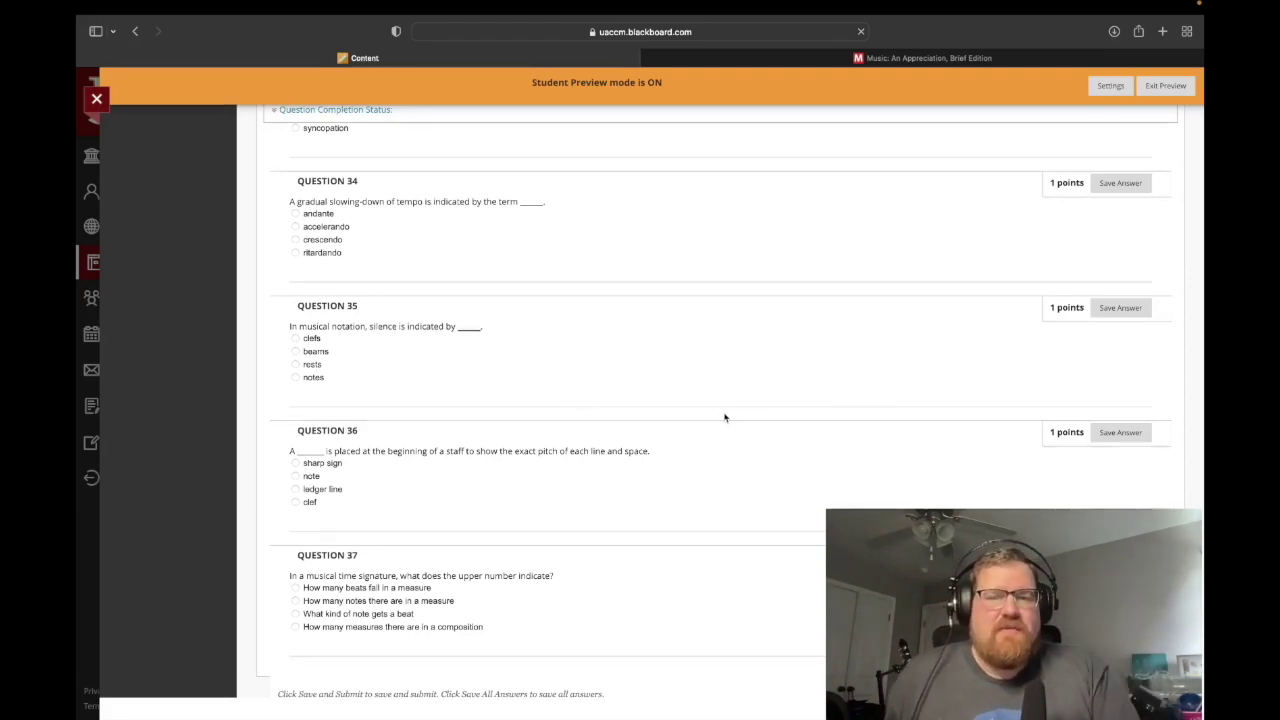
pyautogui.scroll(12, 660, 415)
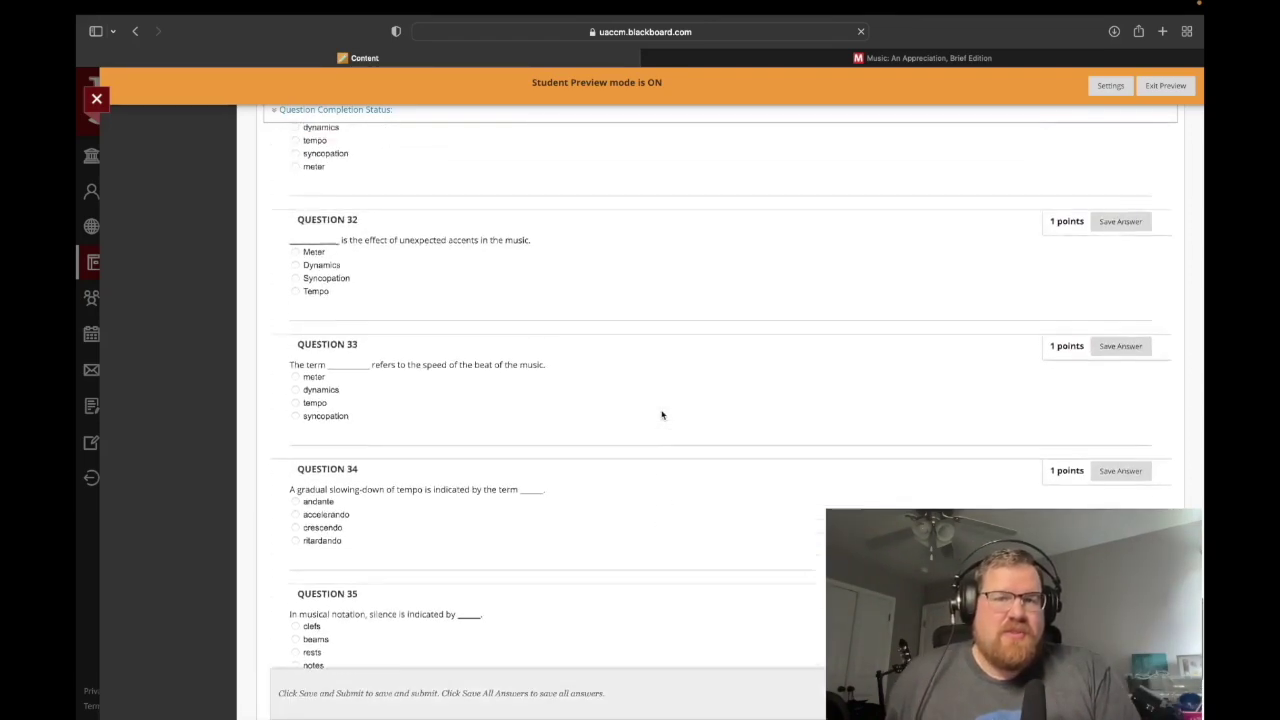
pyautogui.scroll(20, 661, 415)
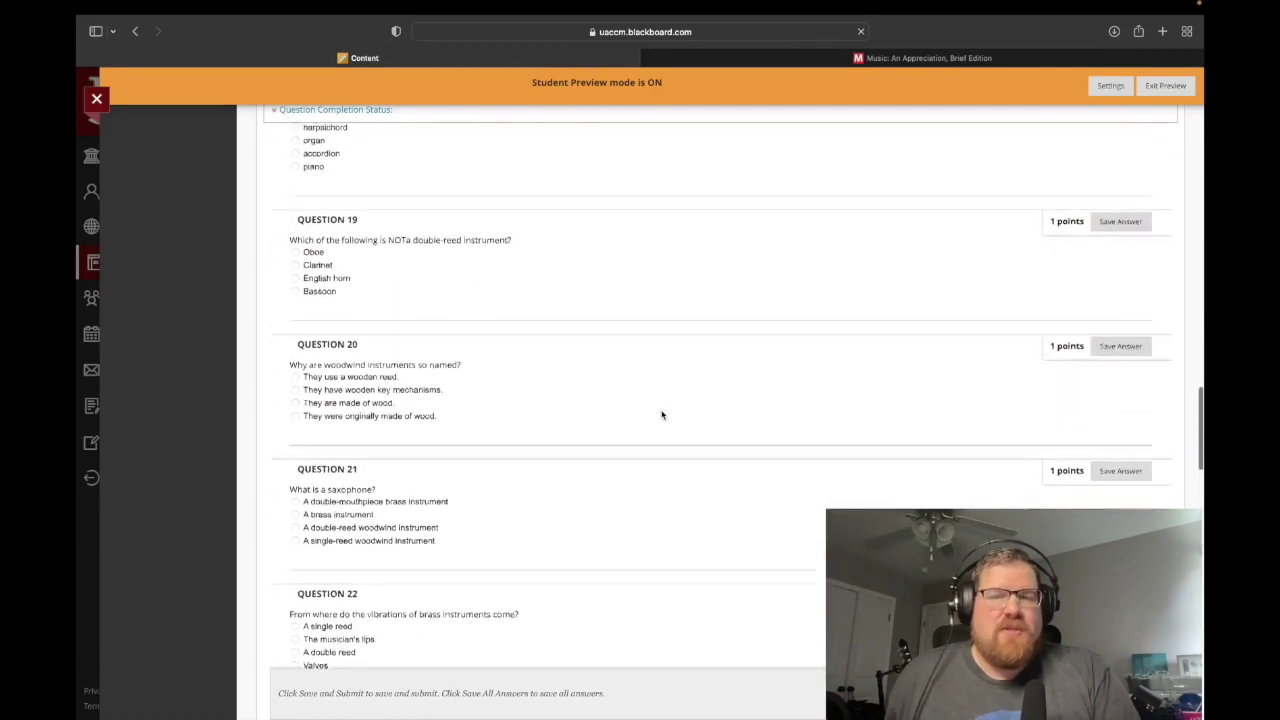
pyautogui.scroll(15, 661, 415)
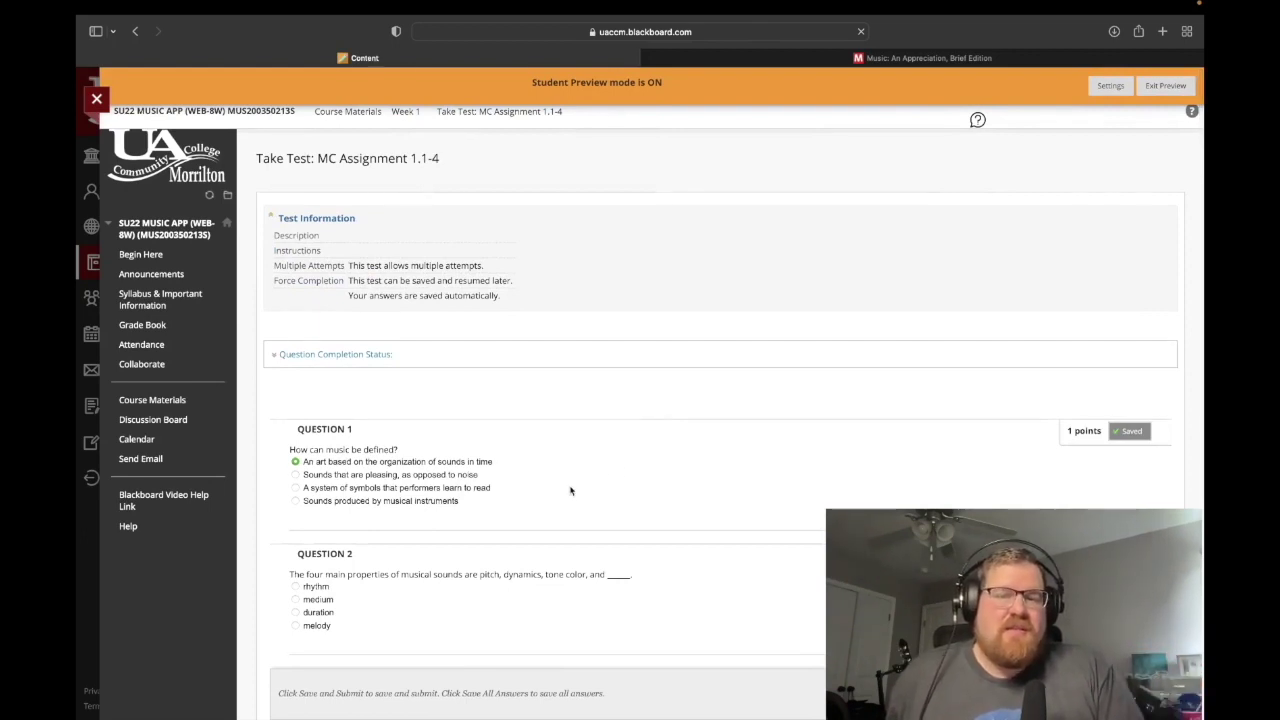
# Save and submit MC Assignment 1.1-4 with the remaining questions unanswered, accepting the incomplete-questions prompt.
pyautogui.scroll(-3, 640, 478)
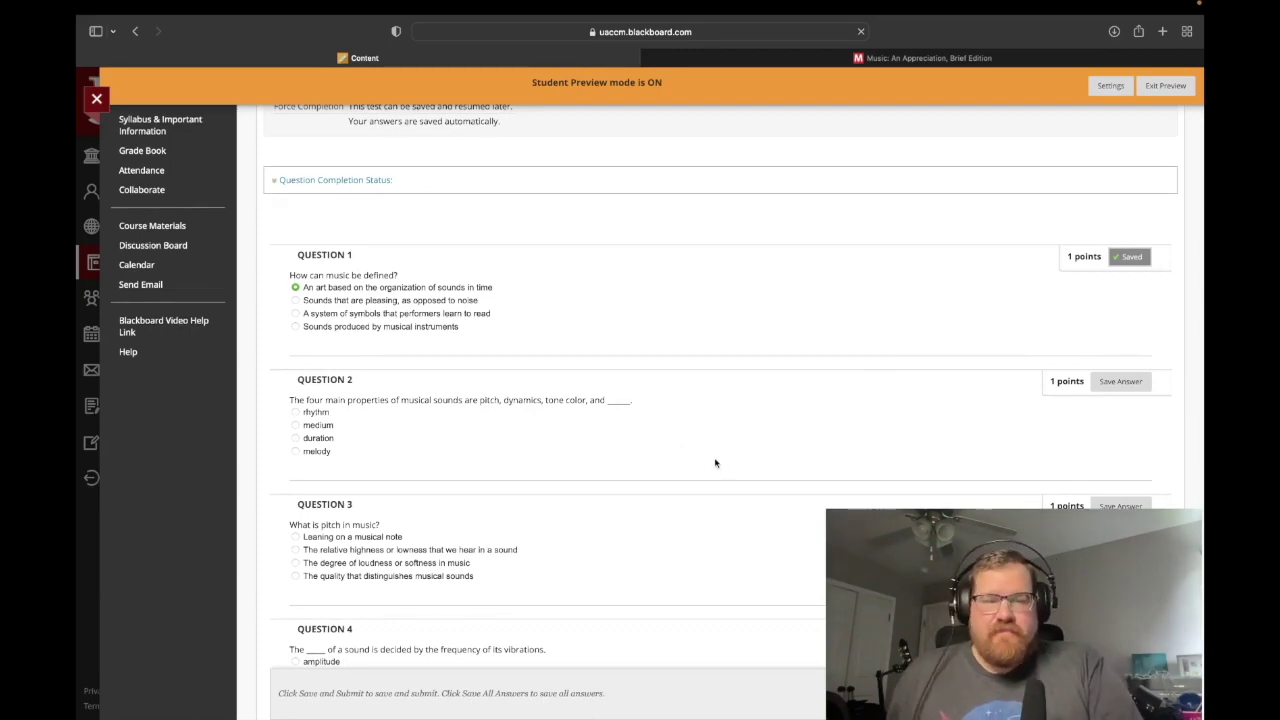
pyautogui.scroll(-3, 714, 464)
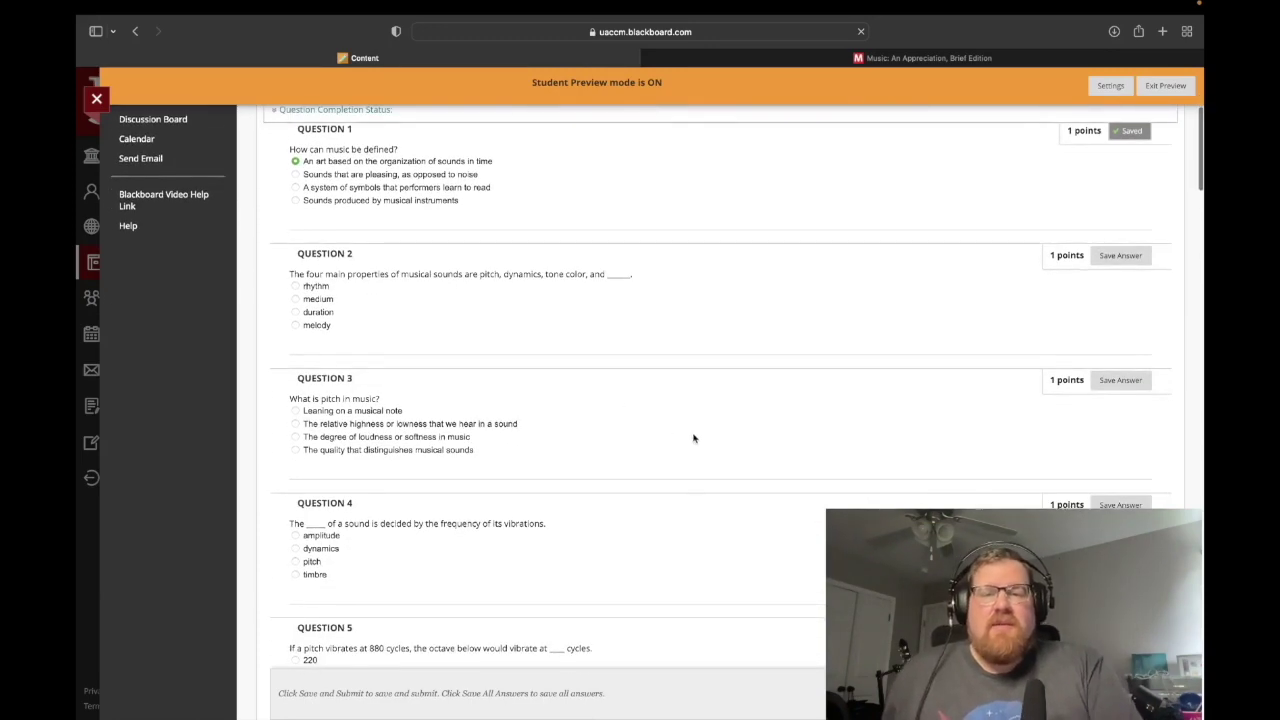
pyautogui.scroll(-5, 694, 437)
pyautogui.scroll(-20, 694, 437)
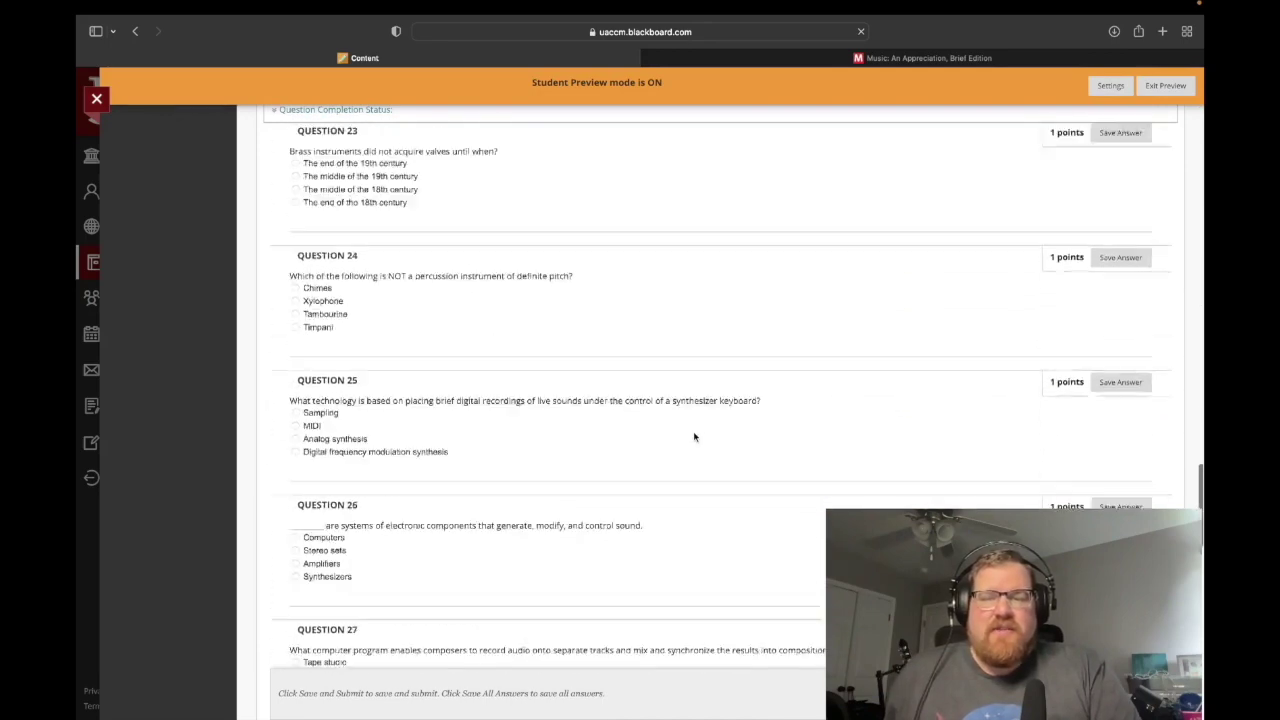
pyautogui.scroll(-5, 500, 400)
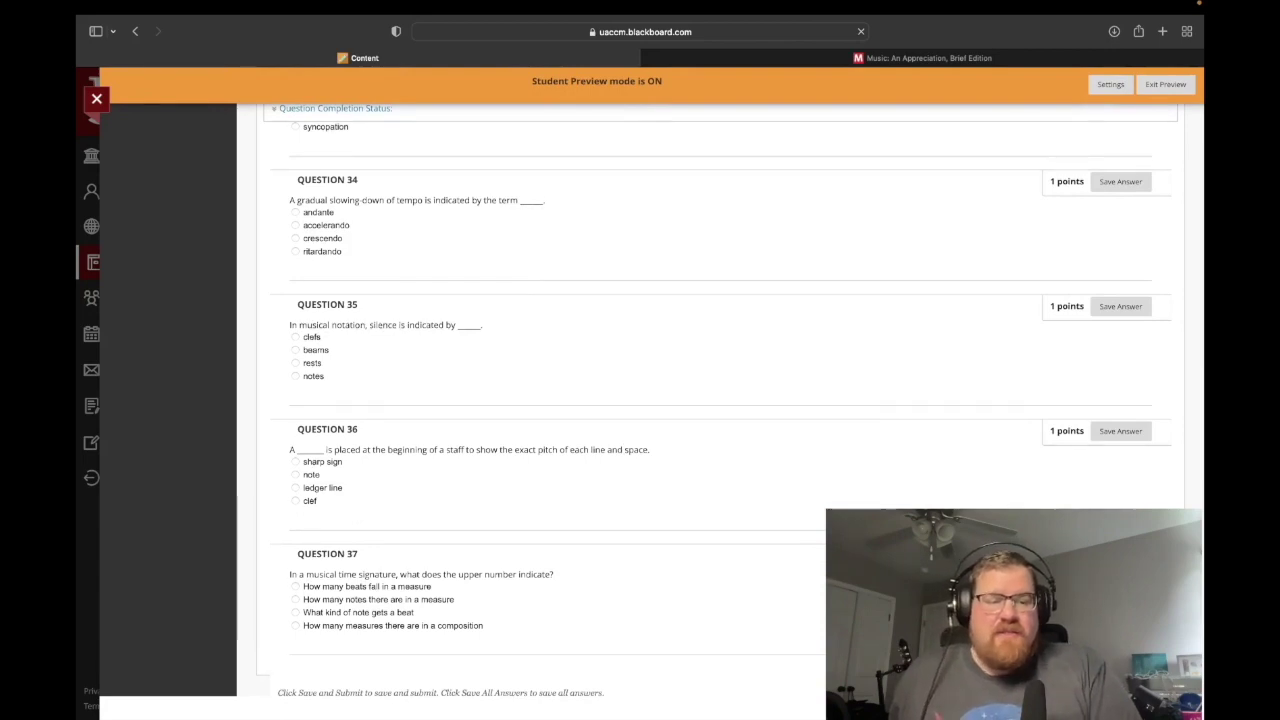
pyautogui.click(1130, 693)
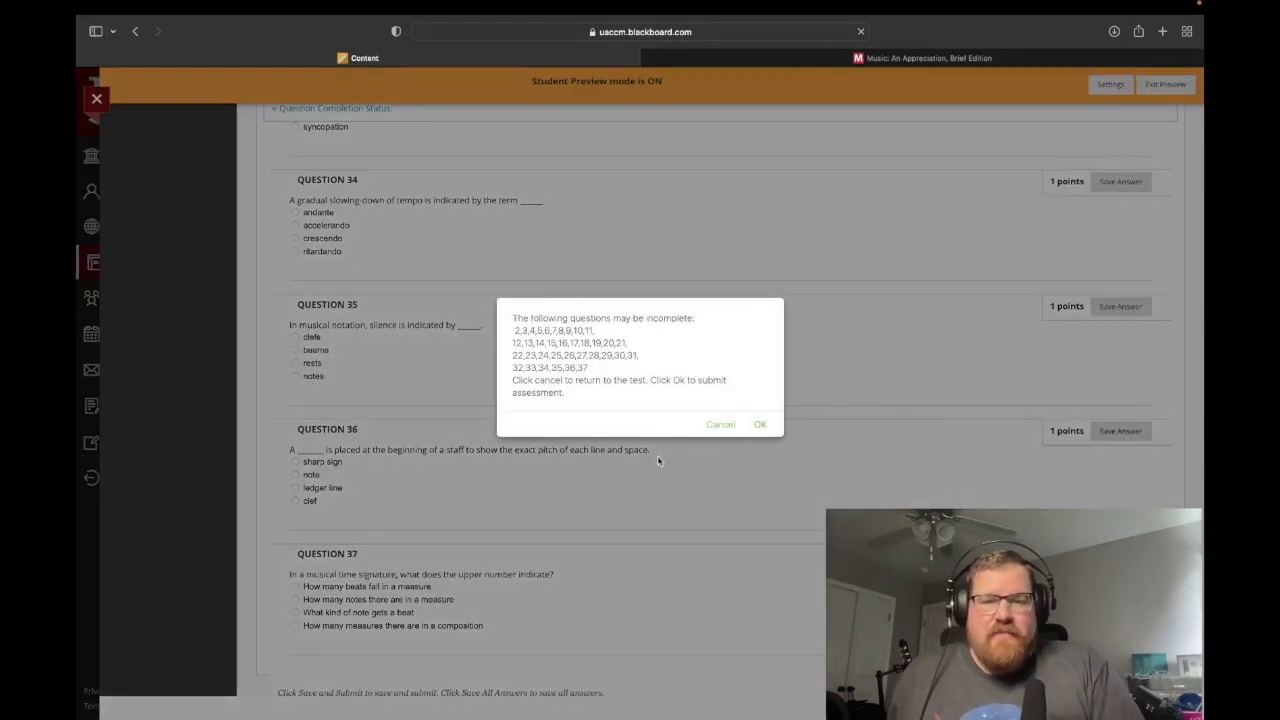
pyautogui.click(760, 424)
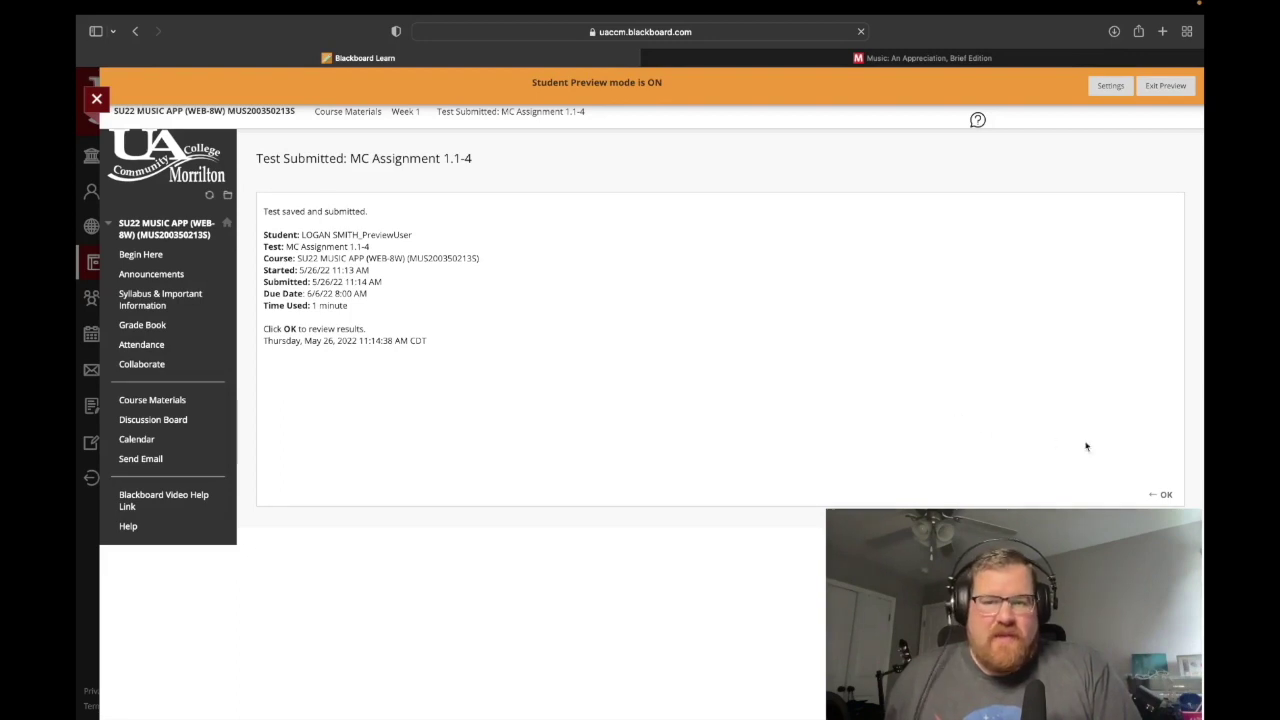
# Open the submission review for MC Assignment 1.1-4 and look through the answers down to Question 37 and back to the attempt details.
pyautogui.click(1162, 496)
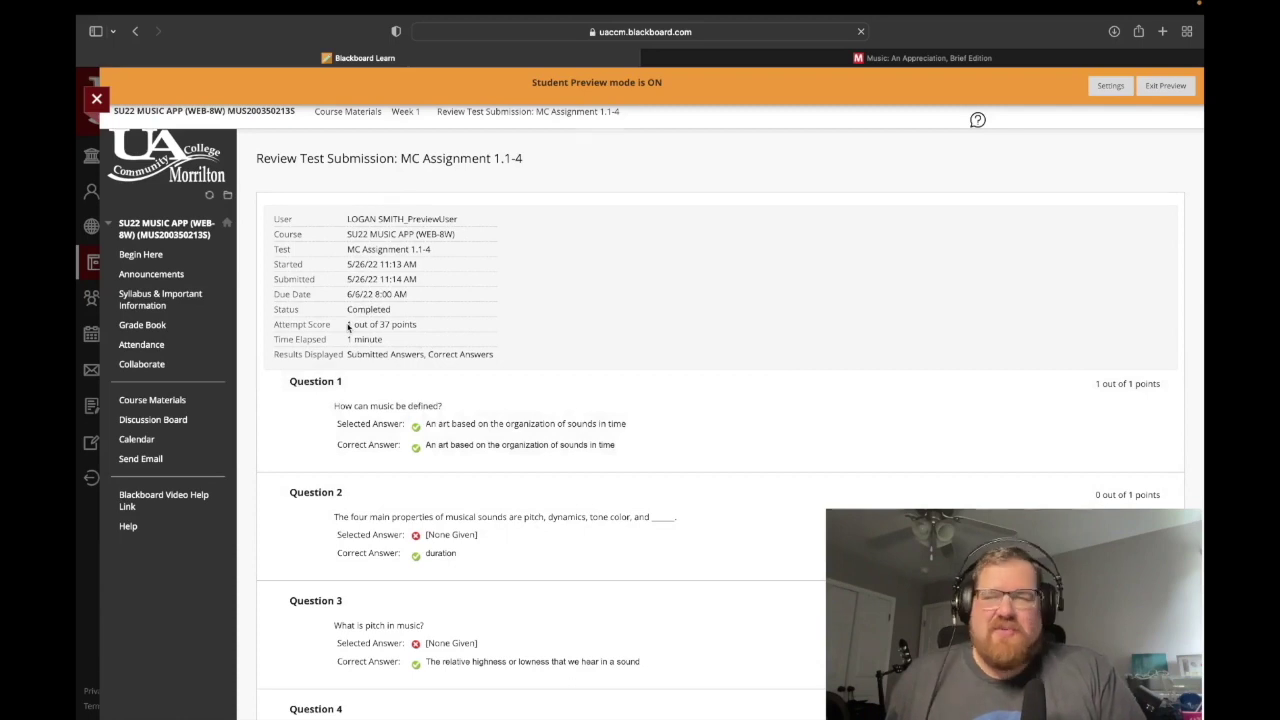
pyautogui.scroll(-1, 402, 330)
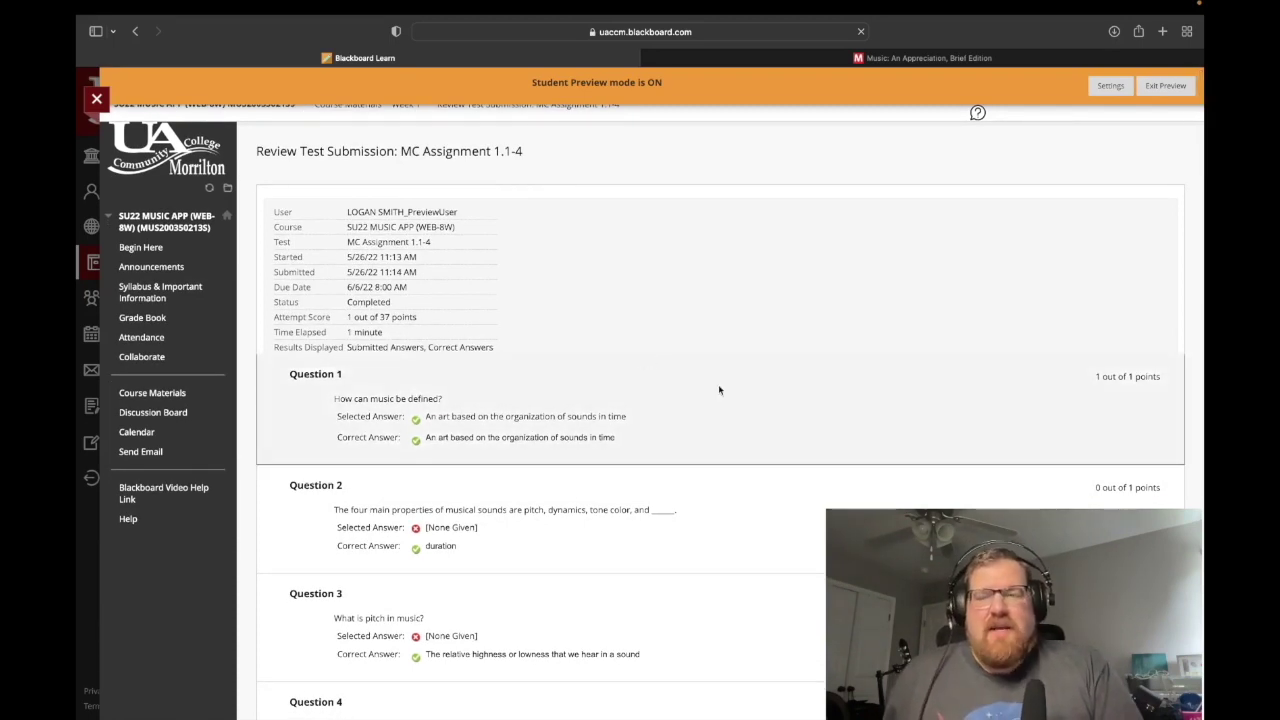
pyautogui.scroll(-5, 771, 425)
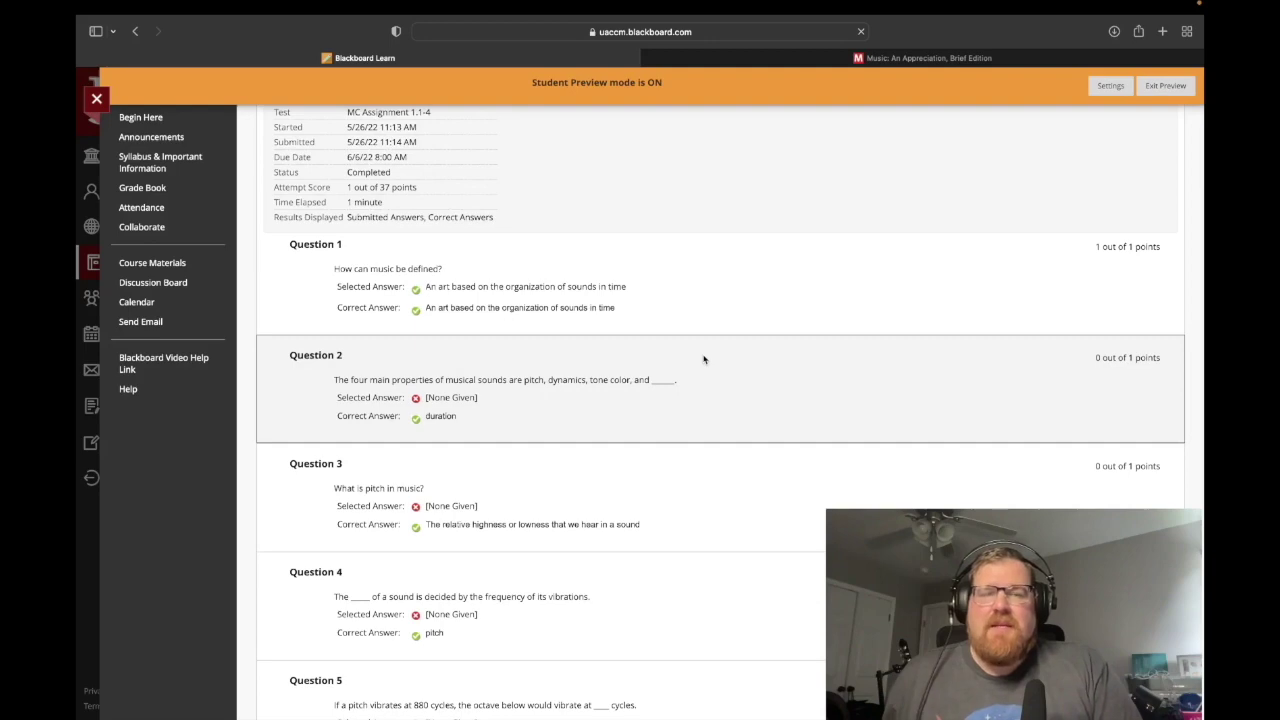
pyautogui.scroll(-10, 703, 359)
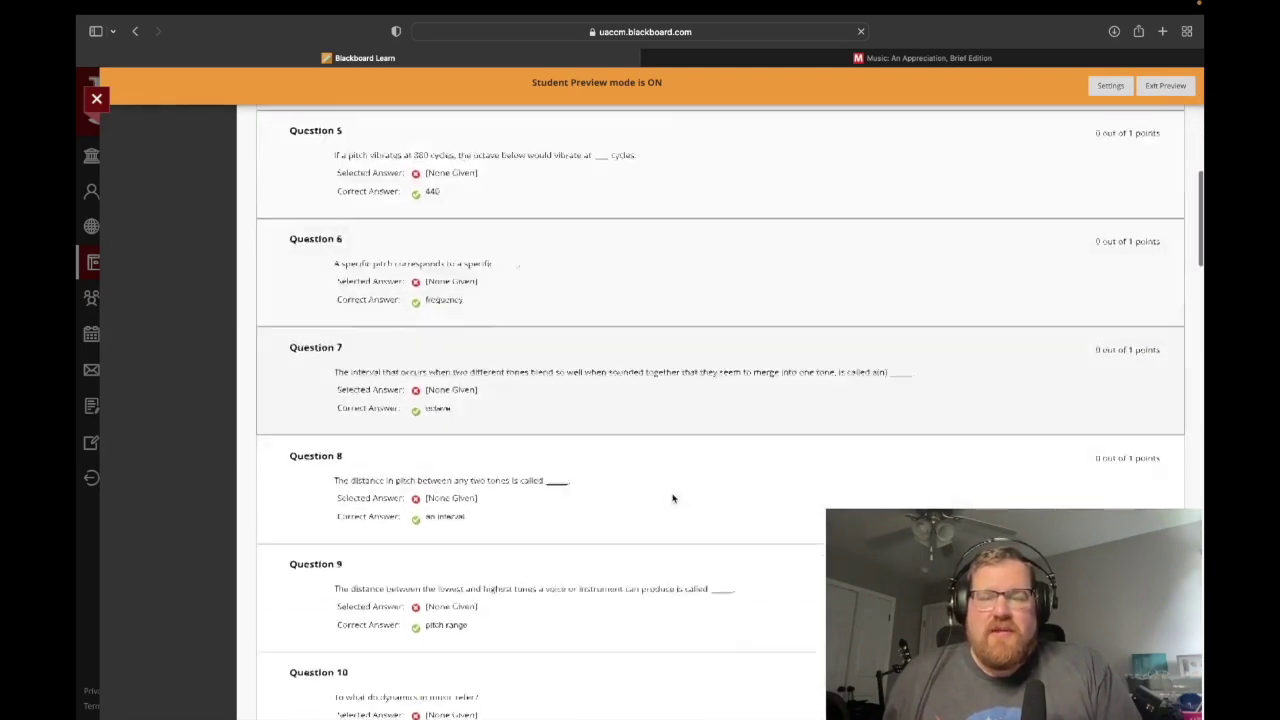
pyautogui.scroll(-20, 673, 498)
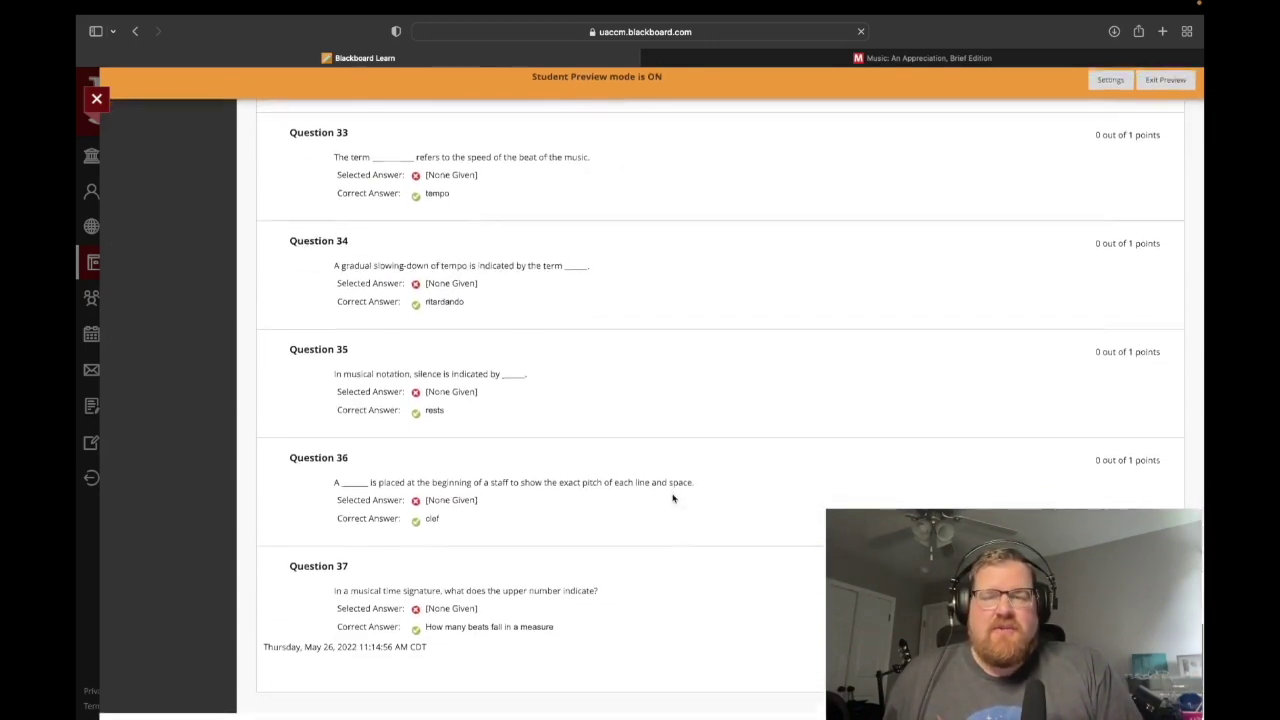
pyautogui.scroll(20, 673, 498)
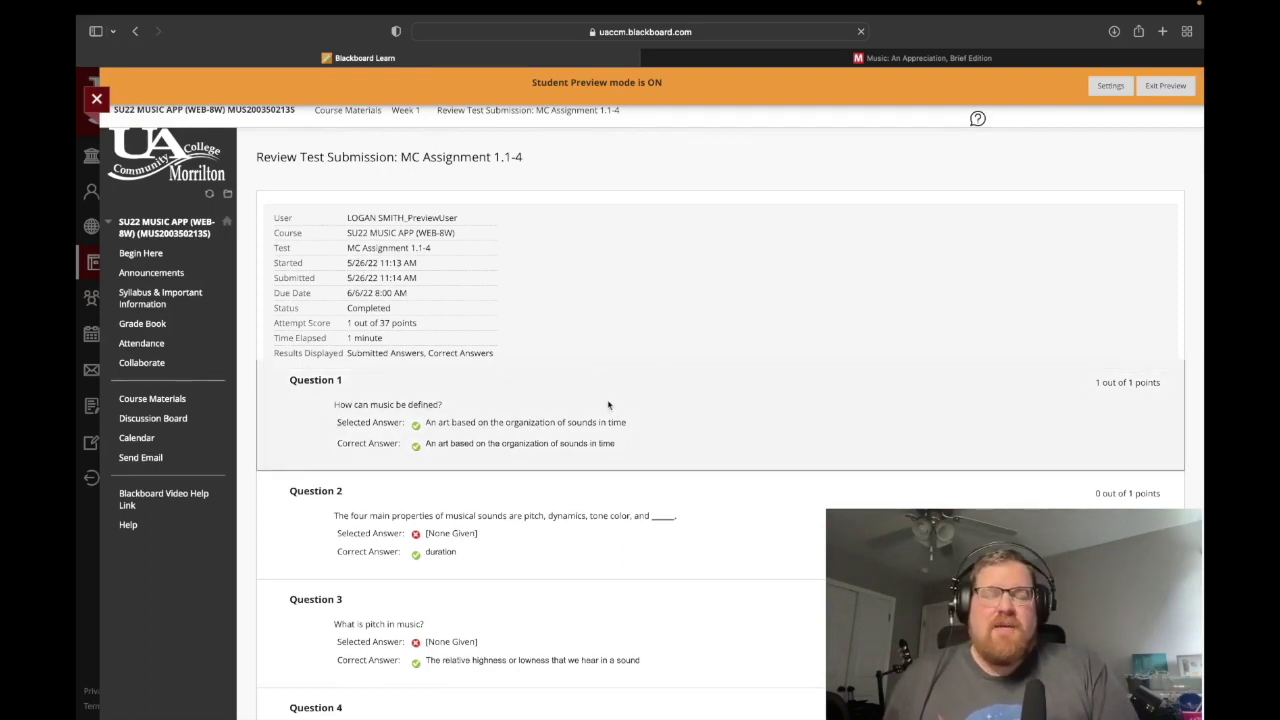
# Compare the selected and correct answers for the first several questions and recheck the attempt score.
pyautogui.scroll(-3, 621, 450)
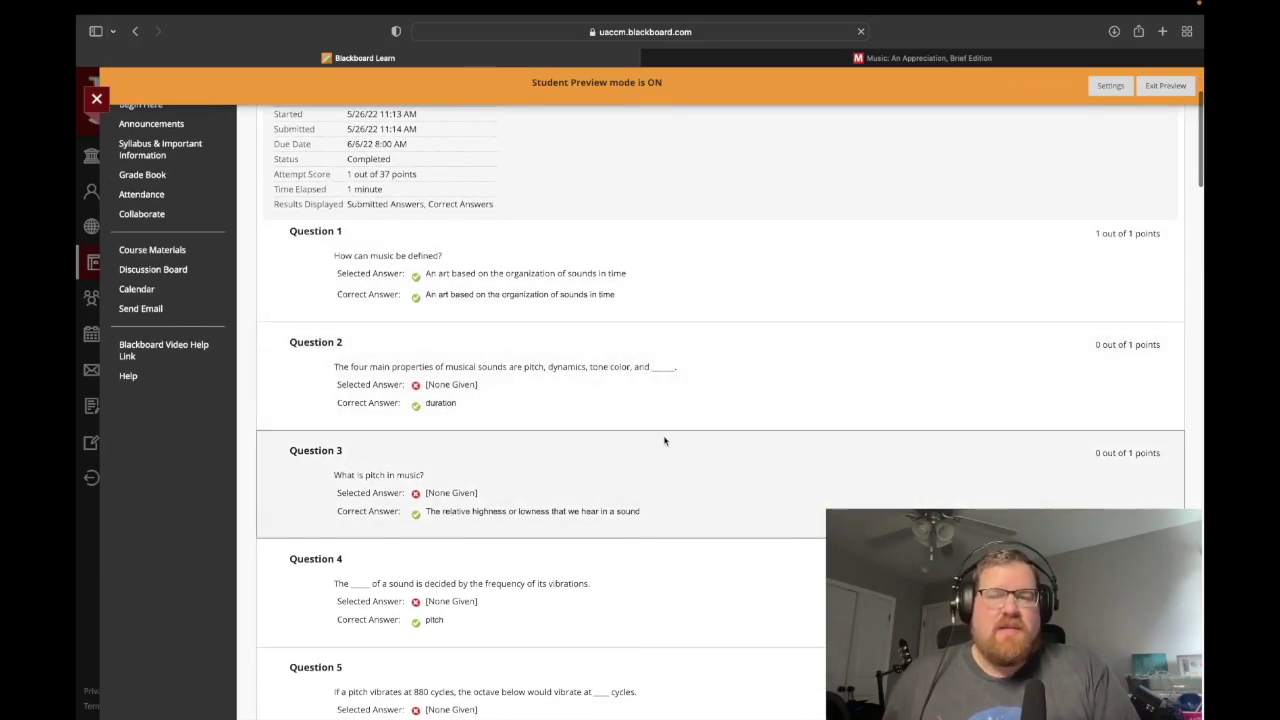
pyautogui.scroll(2, 677, 420)
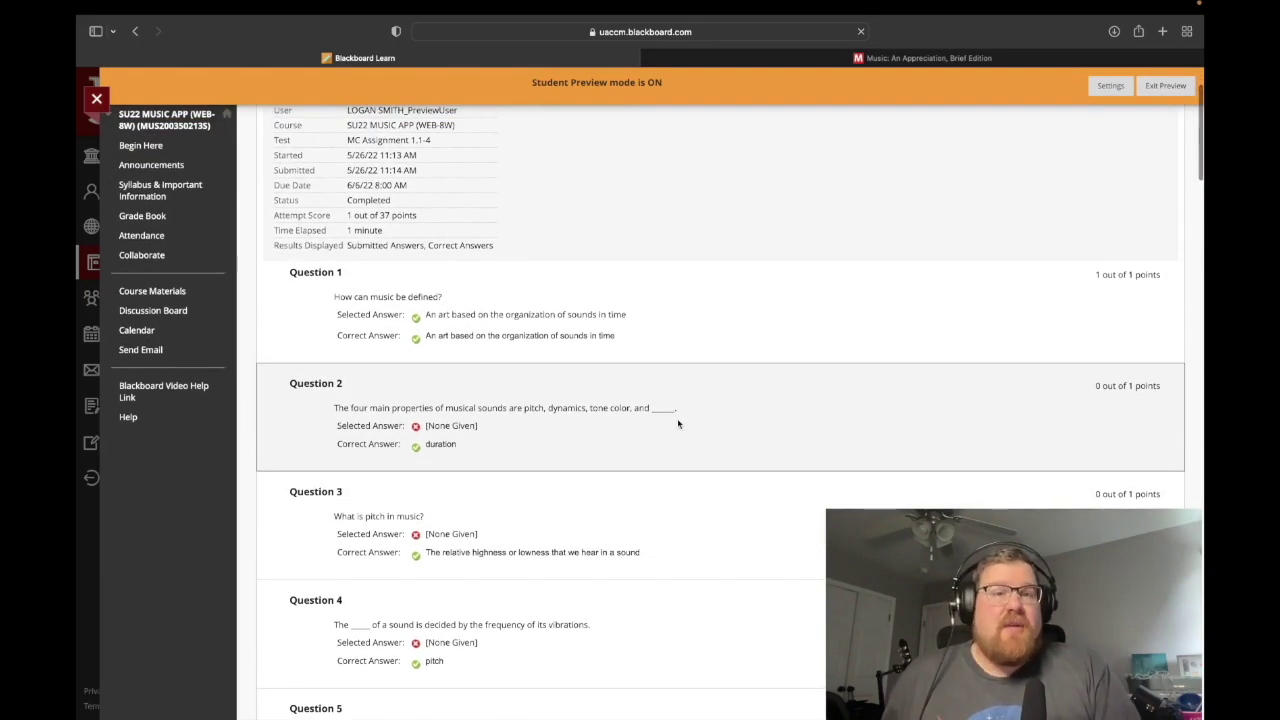
pyautogui.scroll(3, 677, 424)
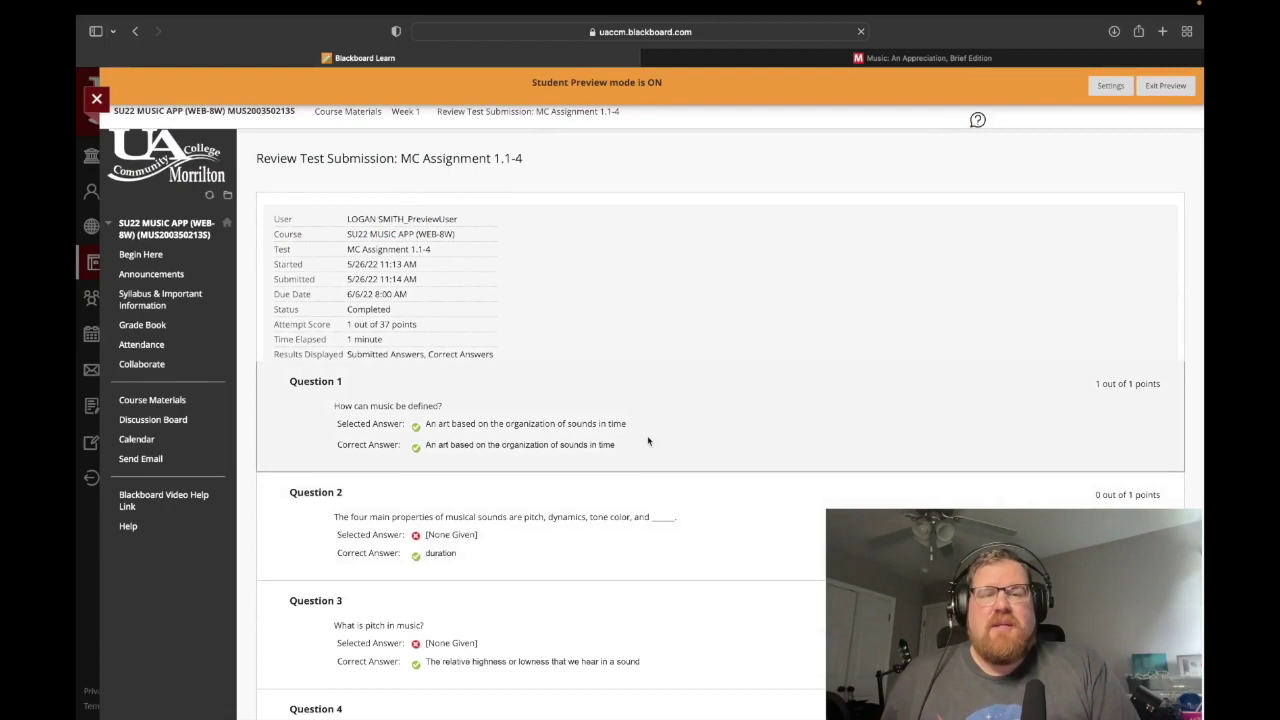
pyautogui.scroll(-3, 647, 440)
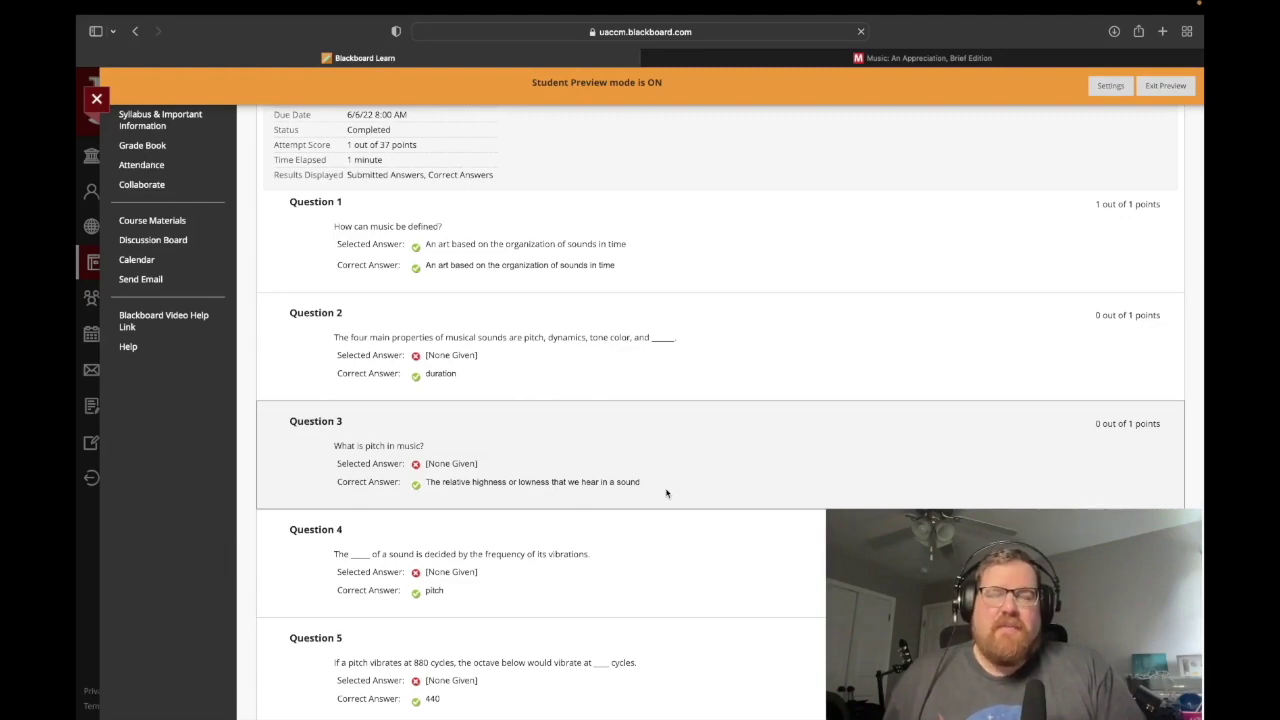
pyautogui.scroll(3, 662, 491)
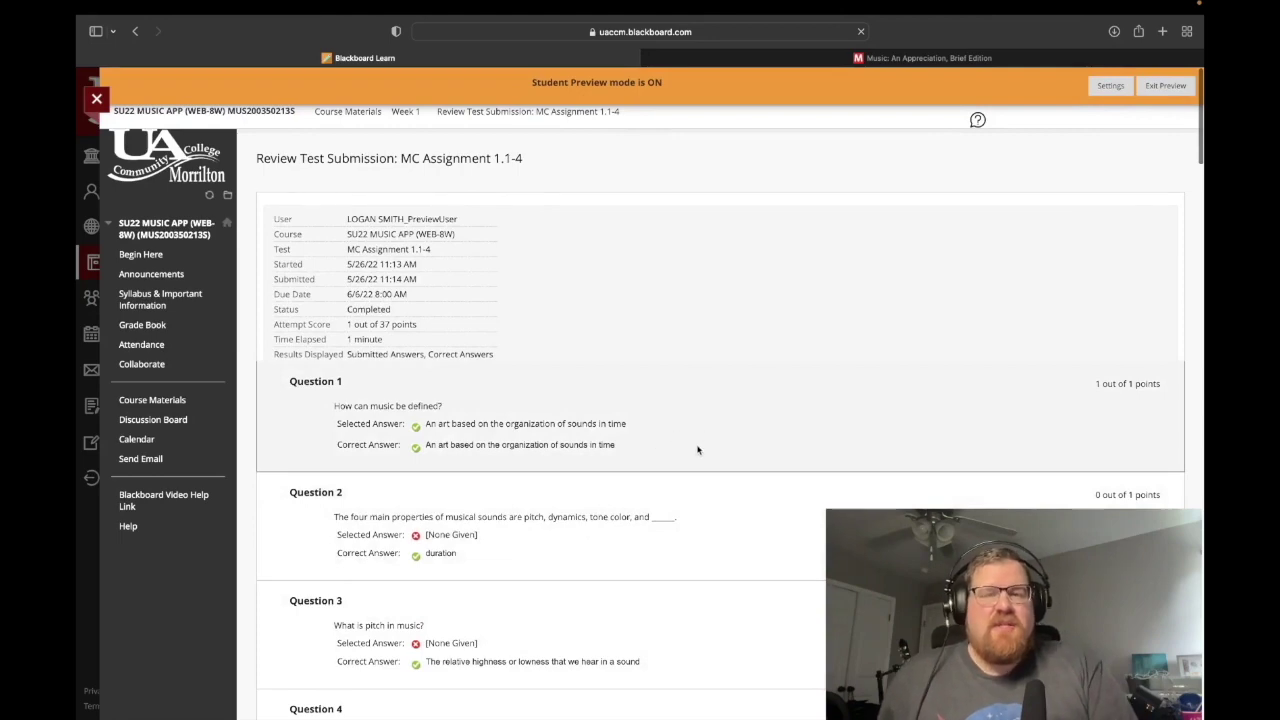
pyautogui.scroll(-4, 705, 435)
pyautogui.scroll(-3, 698, 450)
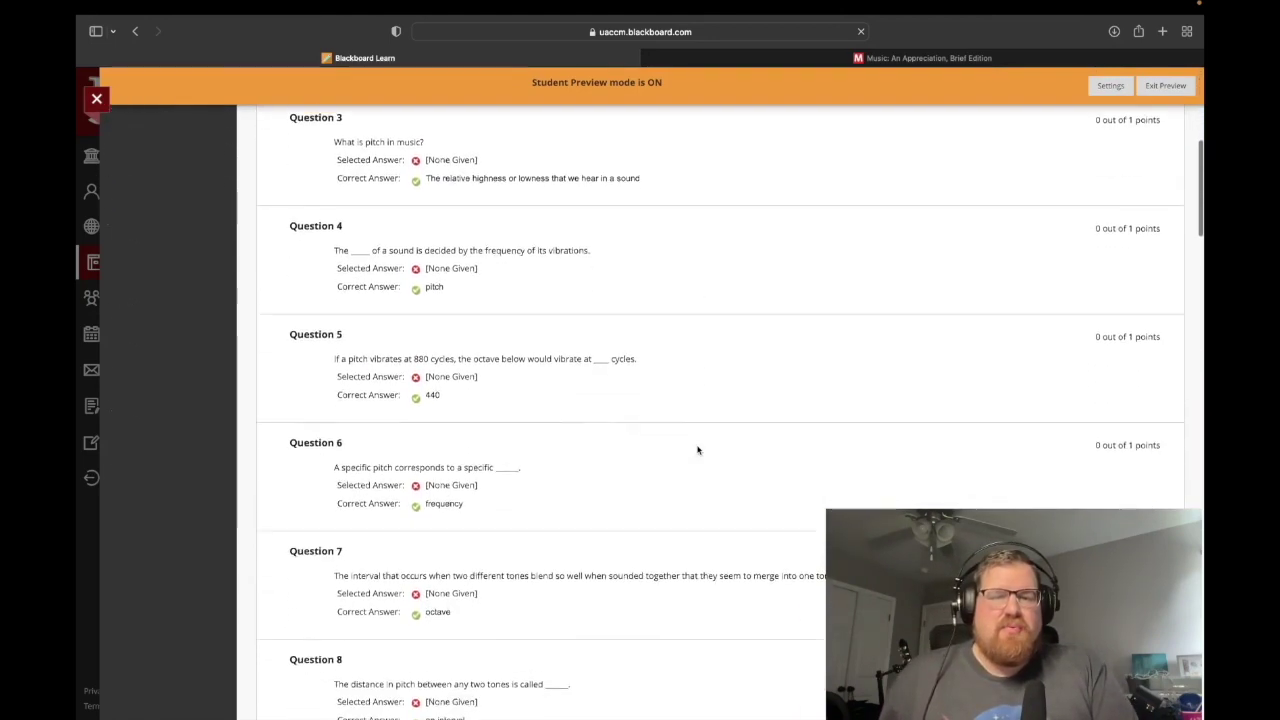
pyautogui.scroll(6, 698, 450)
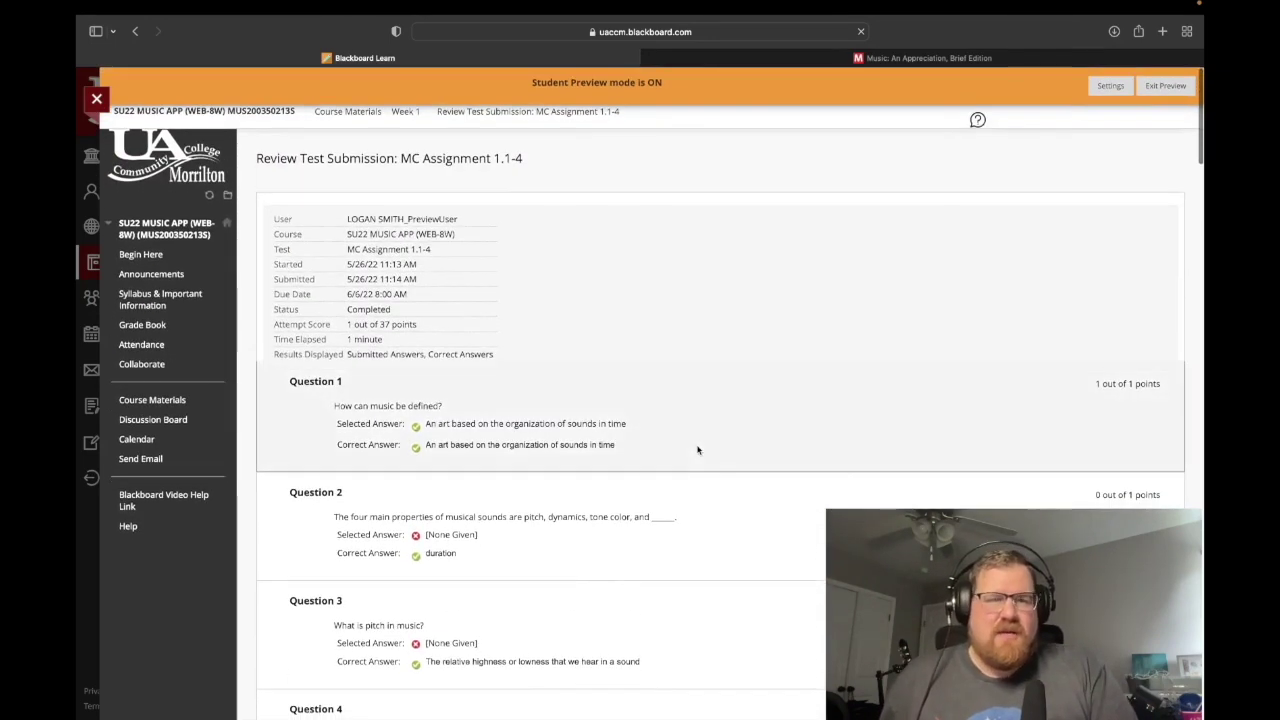
pyautogui.scroll(-1, 698, 450)
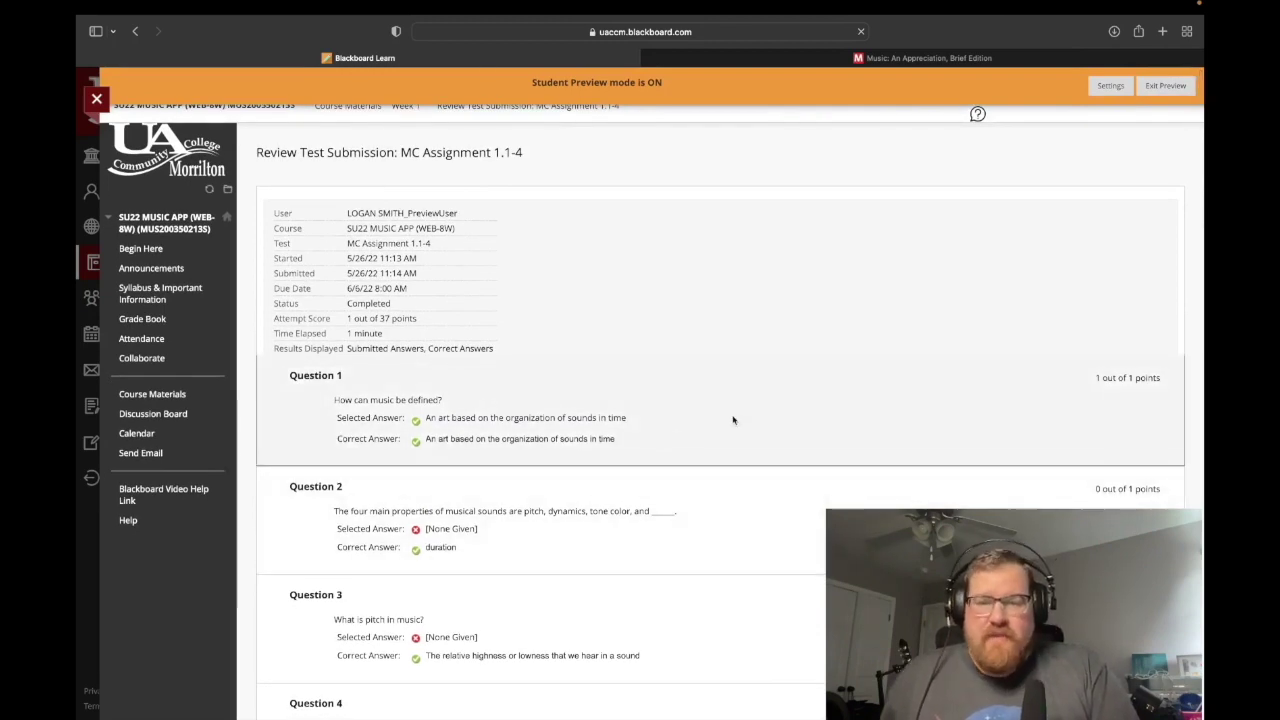
pyautogui.rightClick(739, 419)
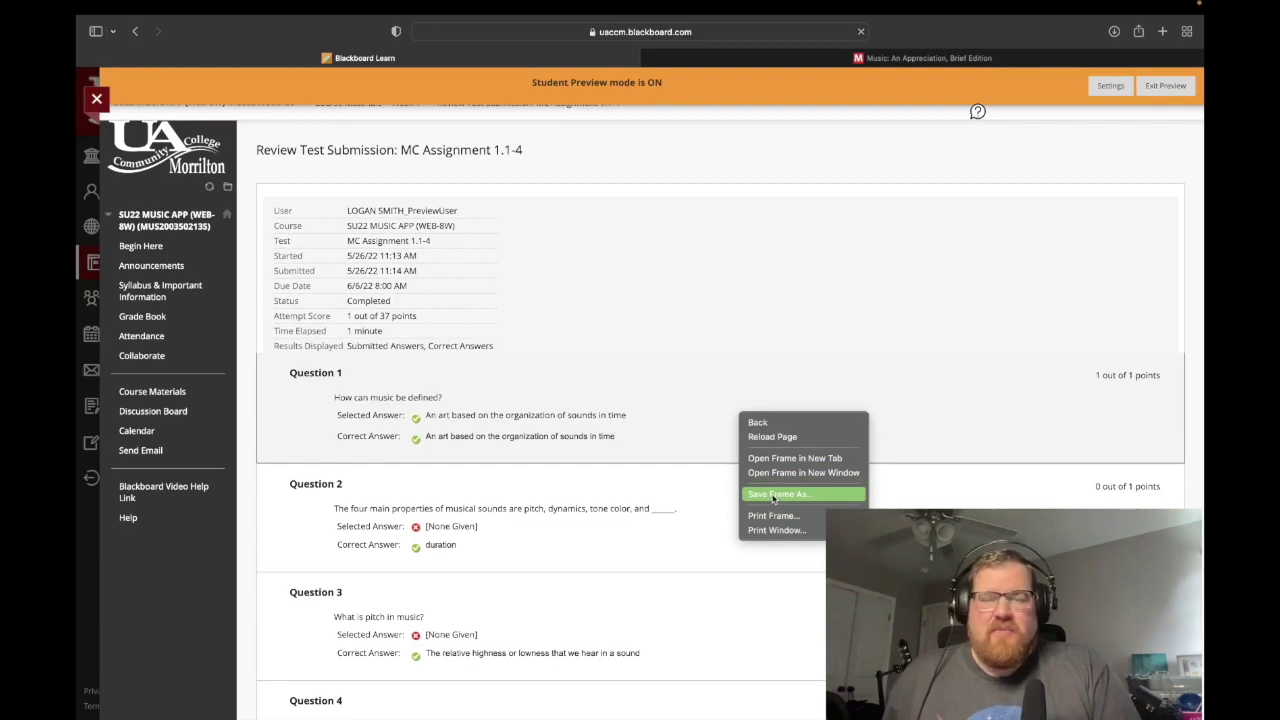
pyautogui.click(773, 495)
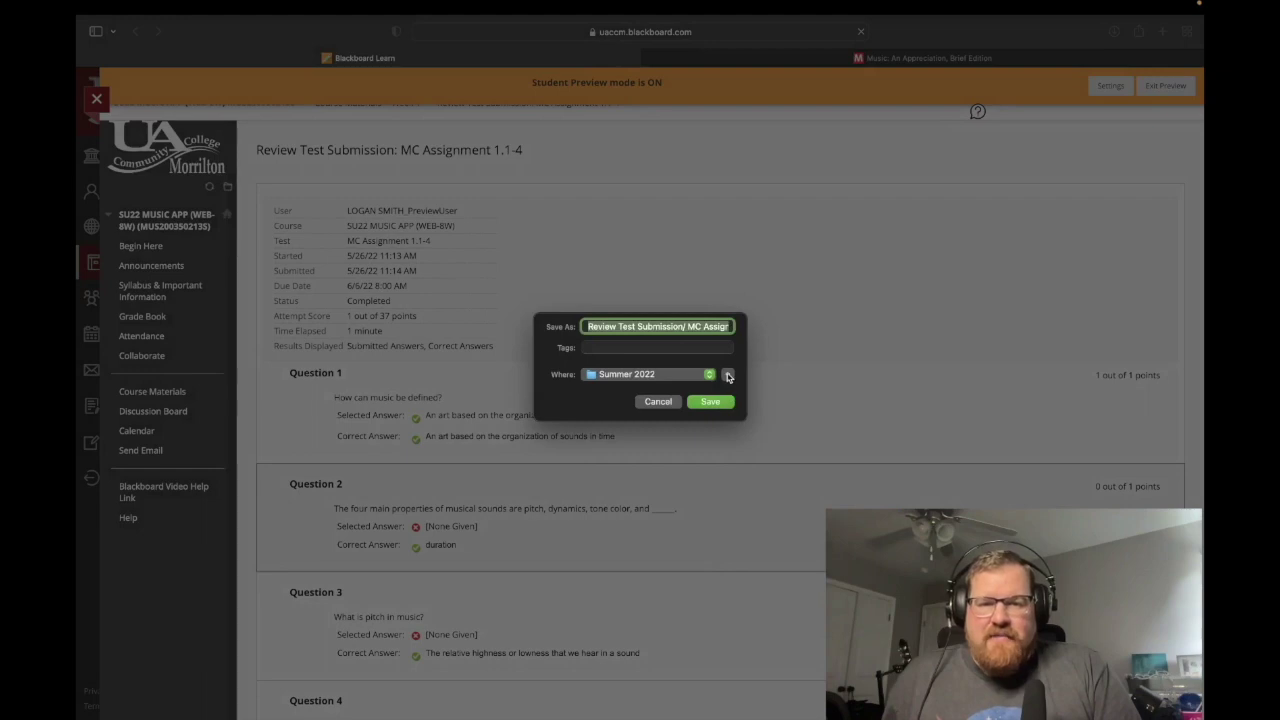
pyautogui.click(728, 375)
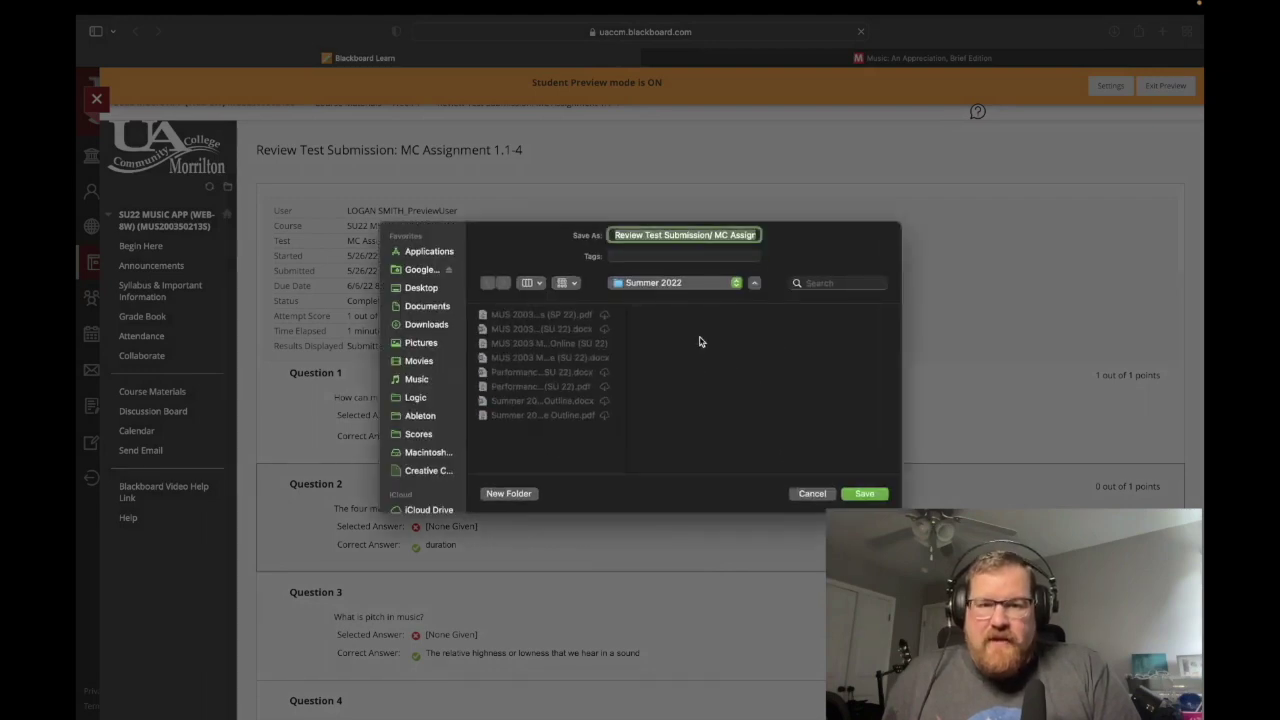
pyautogui.scroll(-1, 535, 393)
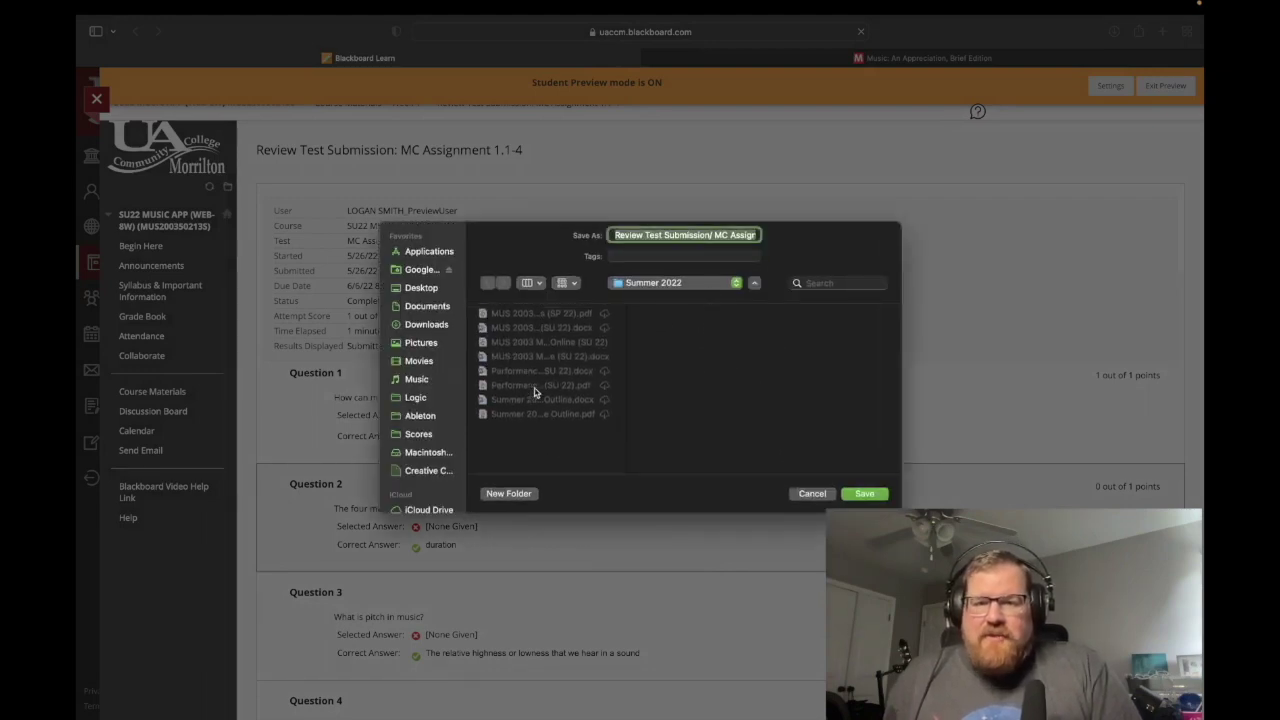
pyautogui.click(816, 496)
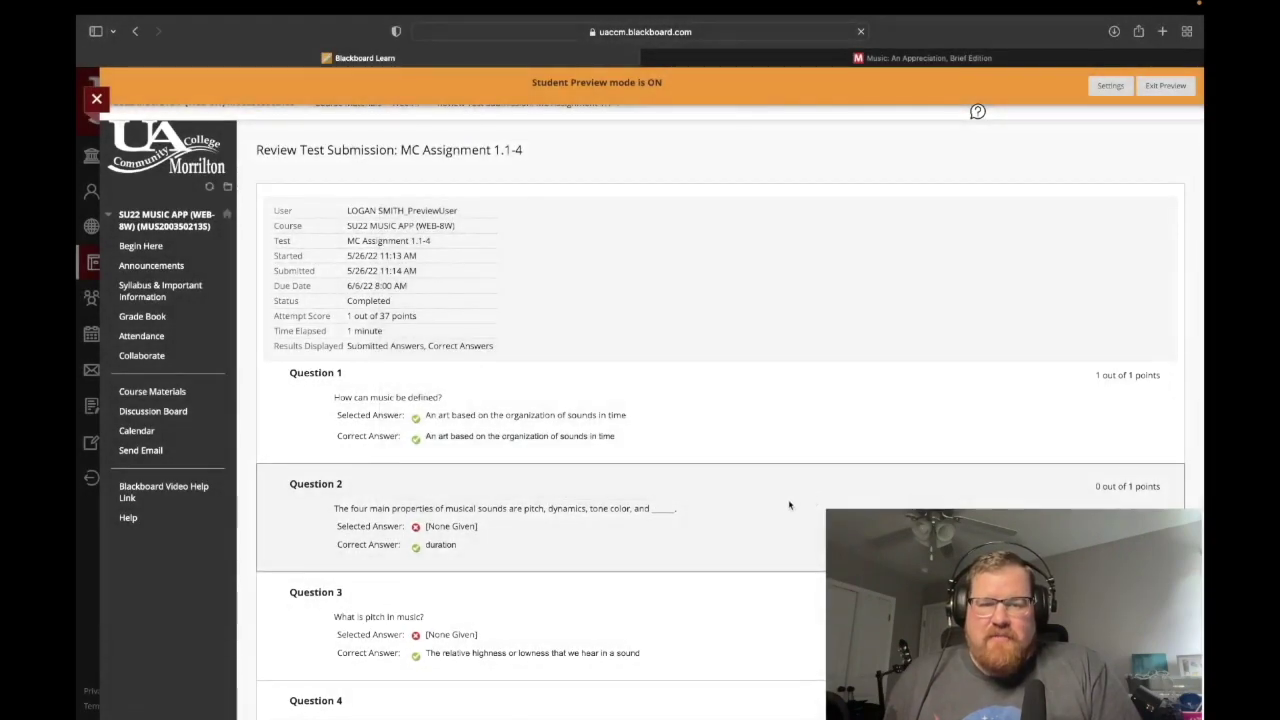
# Bring up the print preview of the test review frame and page through to its last page and back to page 1.
pyautogui.rightClick(788, 501)
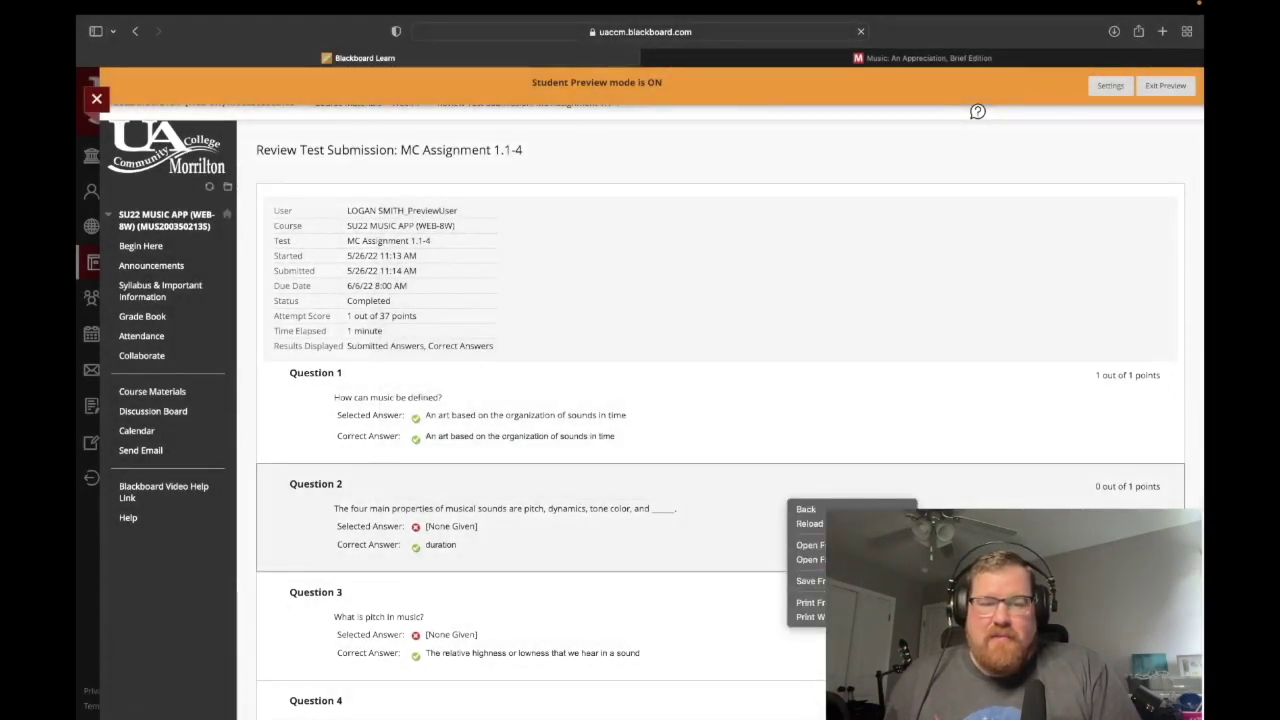
pyautogui.click(810, 602)
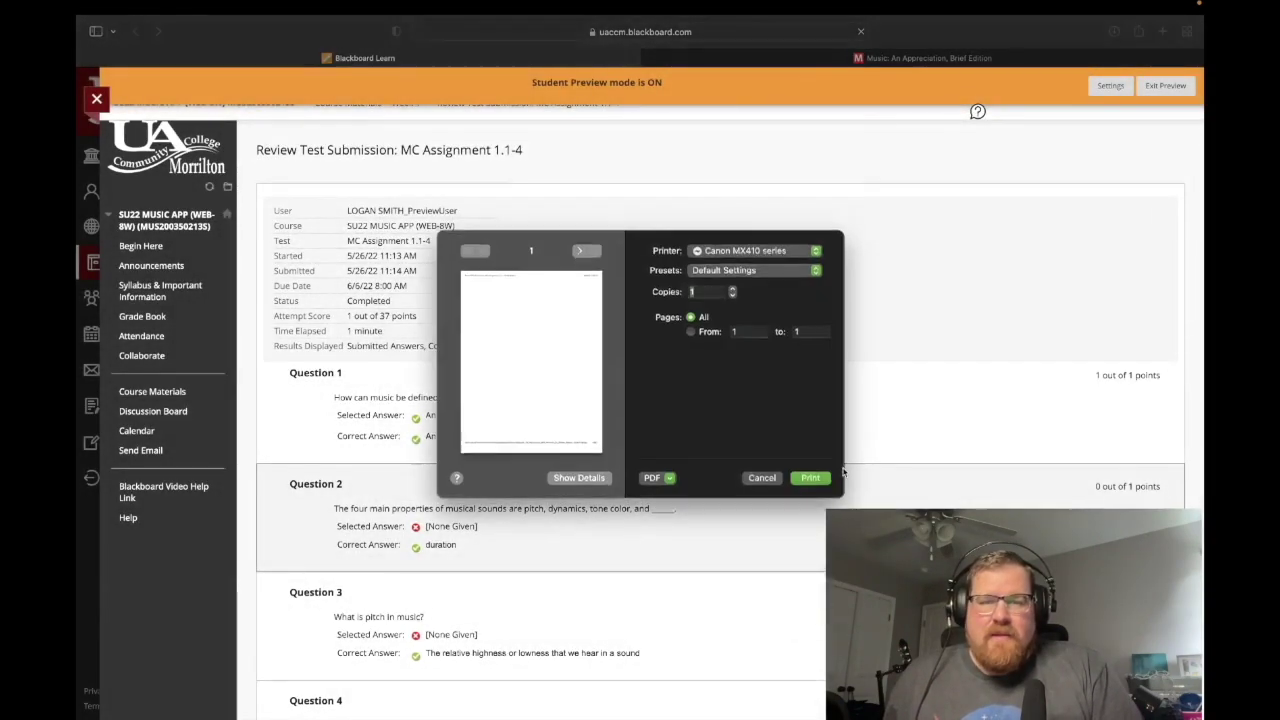
pyautogui.click(578, 256)
pyautogui.click(578, 256)
pyautogui.click(578, 256)
pyautogui.click(578, 256)
pyautogui.click(578, 256)
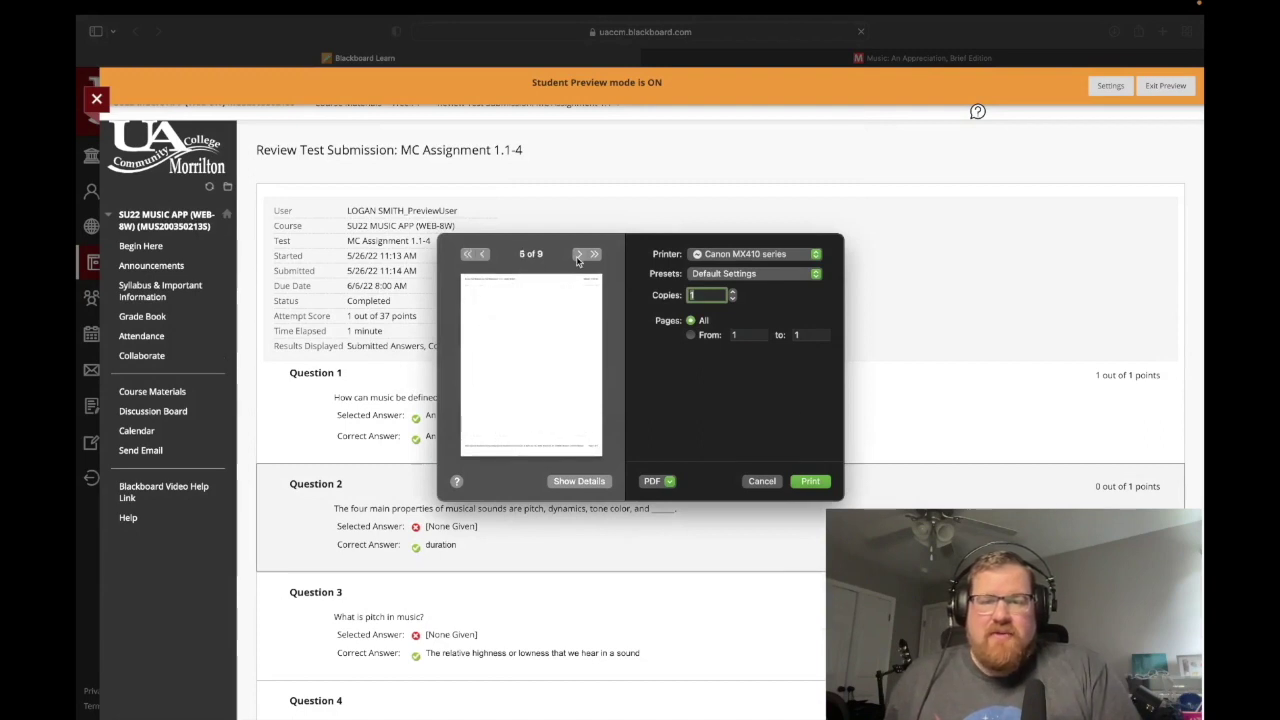
pyautogui.click(578, 256)
pyautogui.click(578, 256)
pyautogui.click(578, 256)
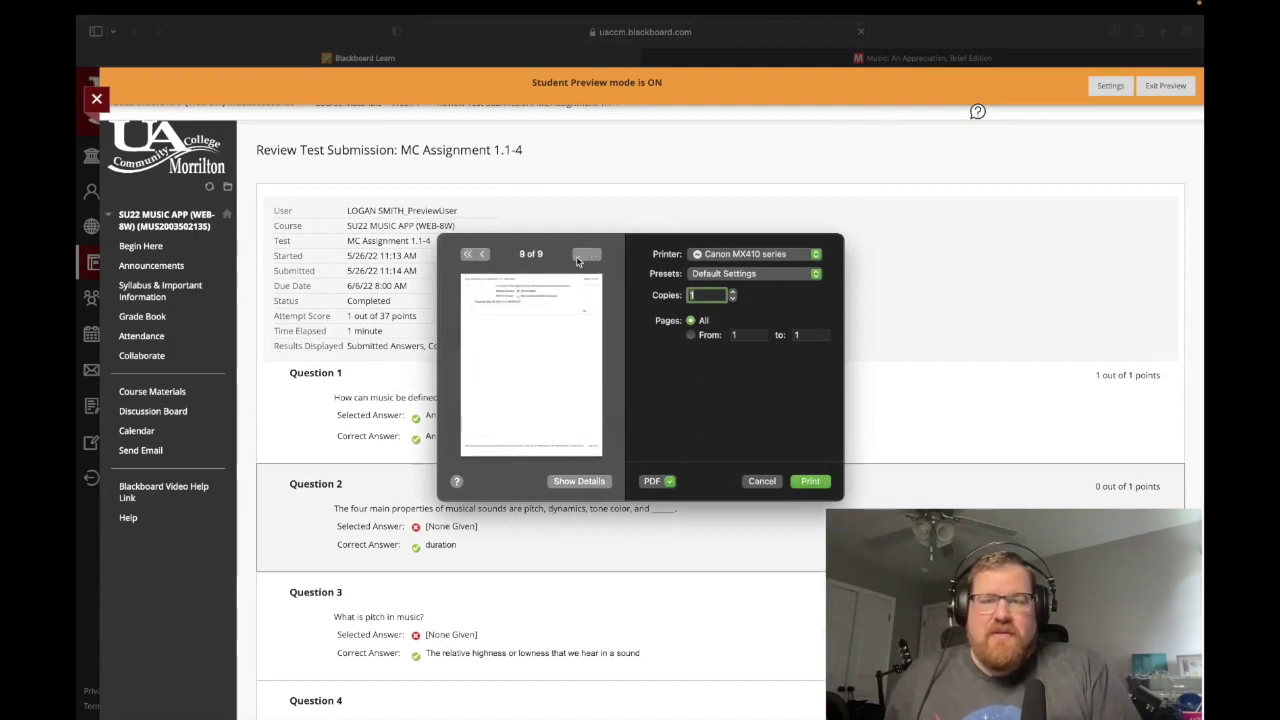
pyautogui.click(465, 257)
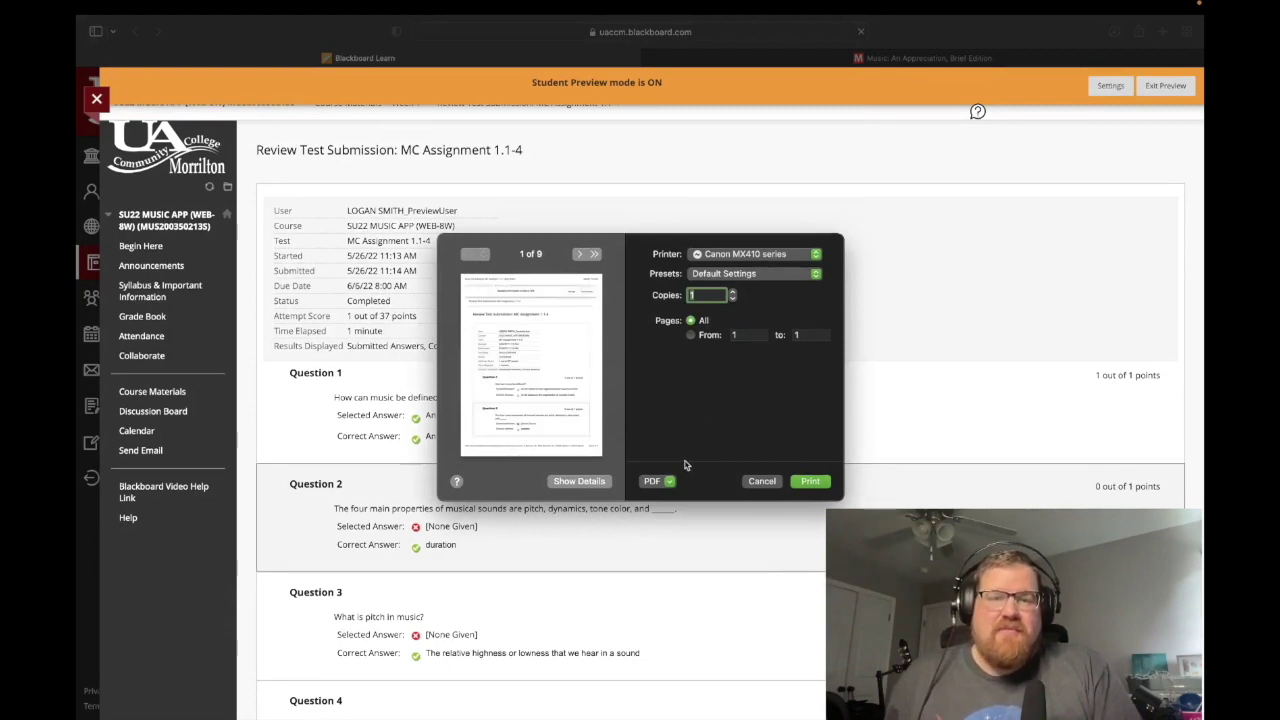
# Check the print dialog's PDF saving options for the review and cancel printing.
pyautogui.click(655, 482)
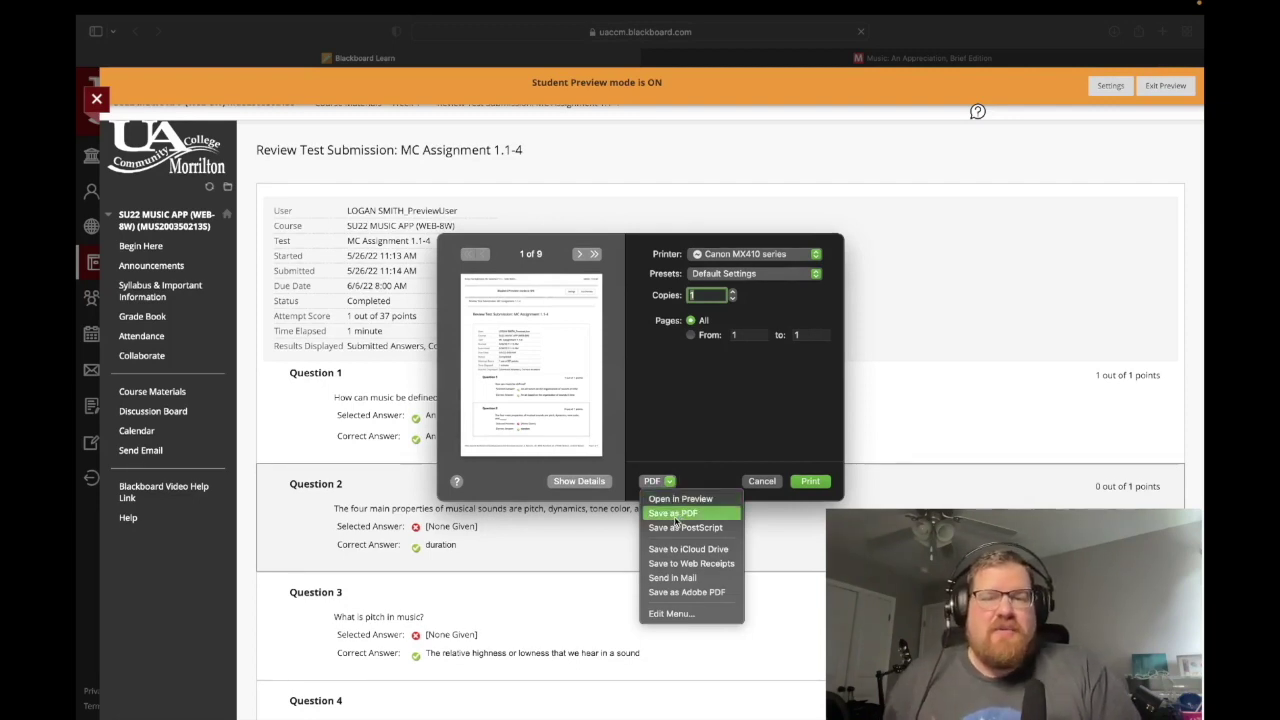
pyautogui.click(711, 427)
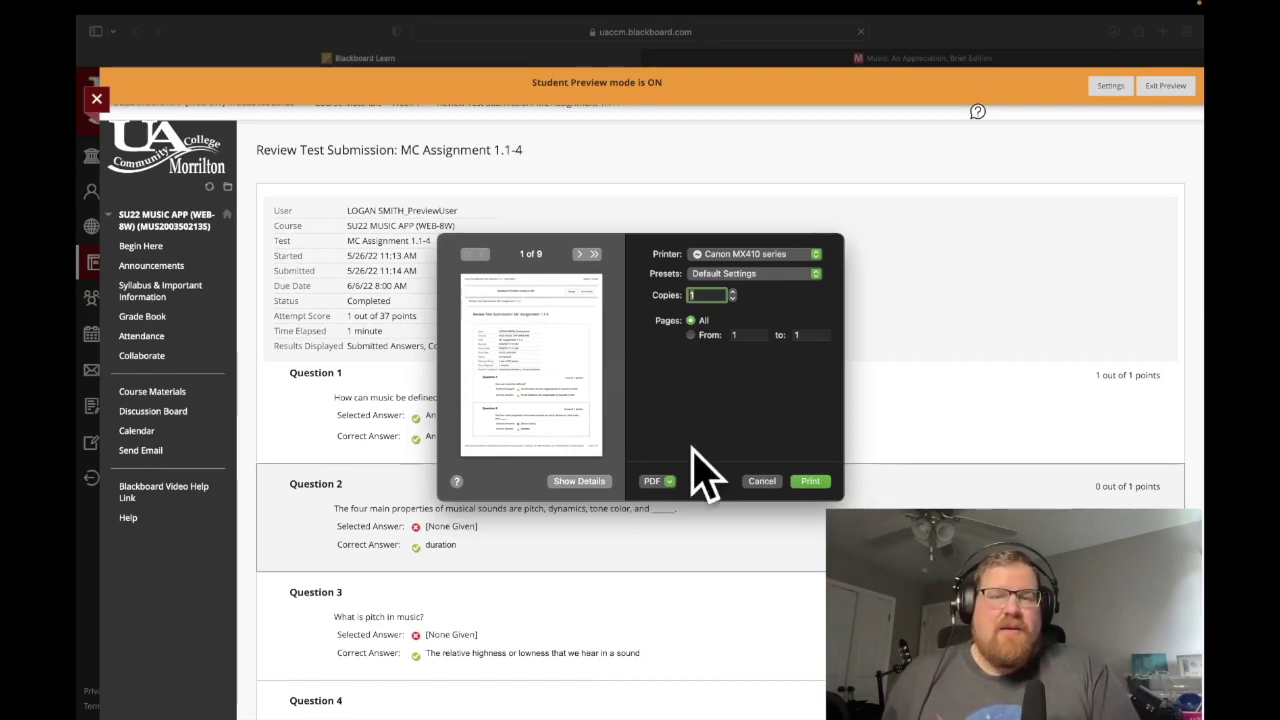
pyautogui.click(752, 481)
# Leave the test review from its end and check the MC Assignment 1.1-4 grade in the Grade Book.
pyautogui.scroll(-20, 702, 482)
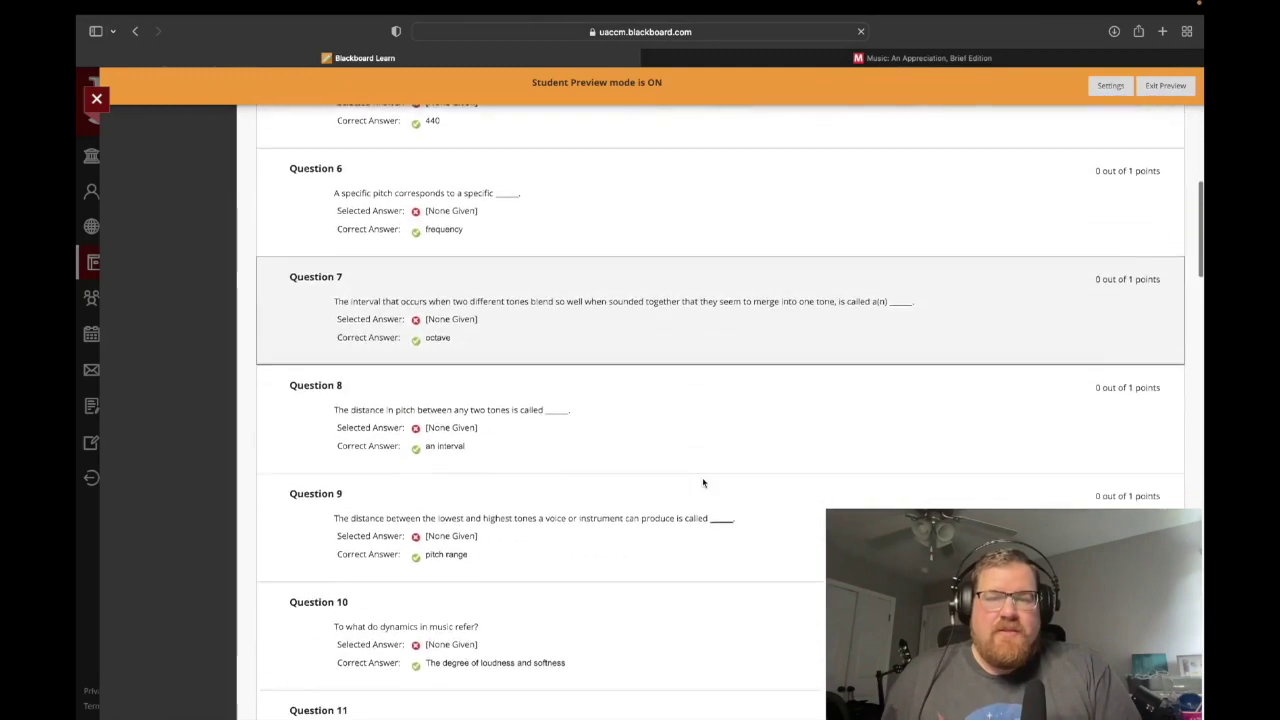
pyautogui.scroll(-6, 702, 482)
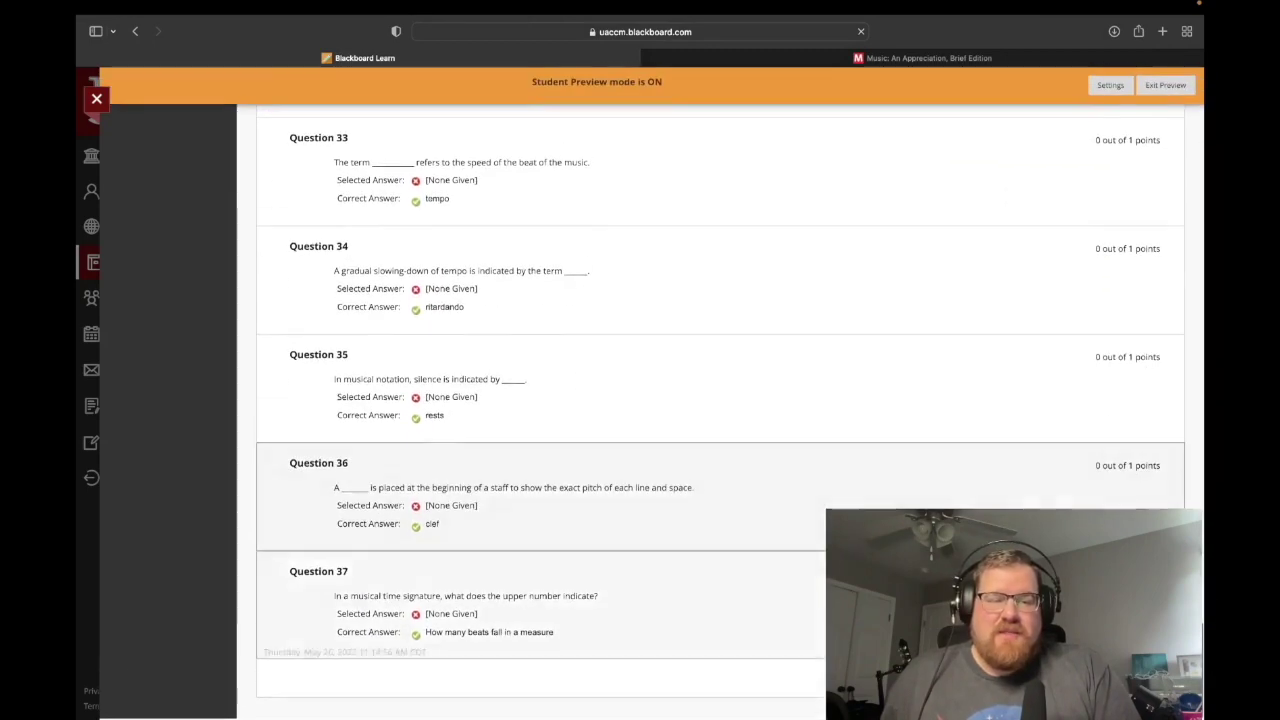
pyautogui.click(1152, 675)
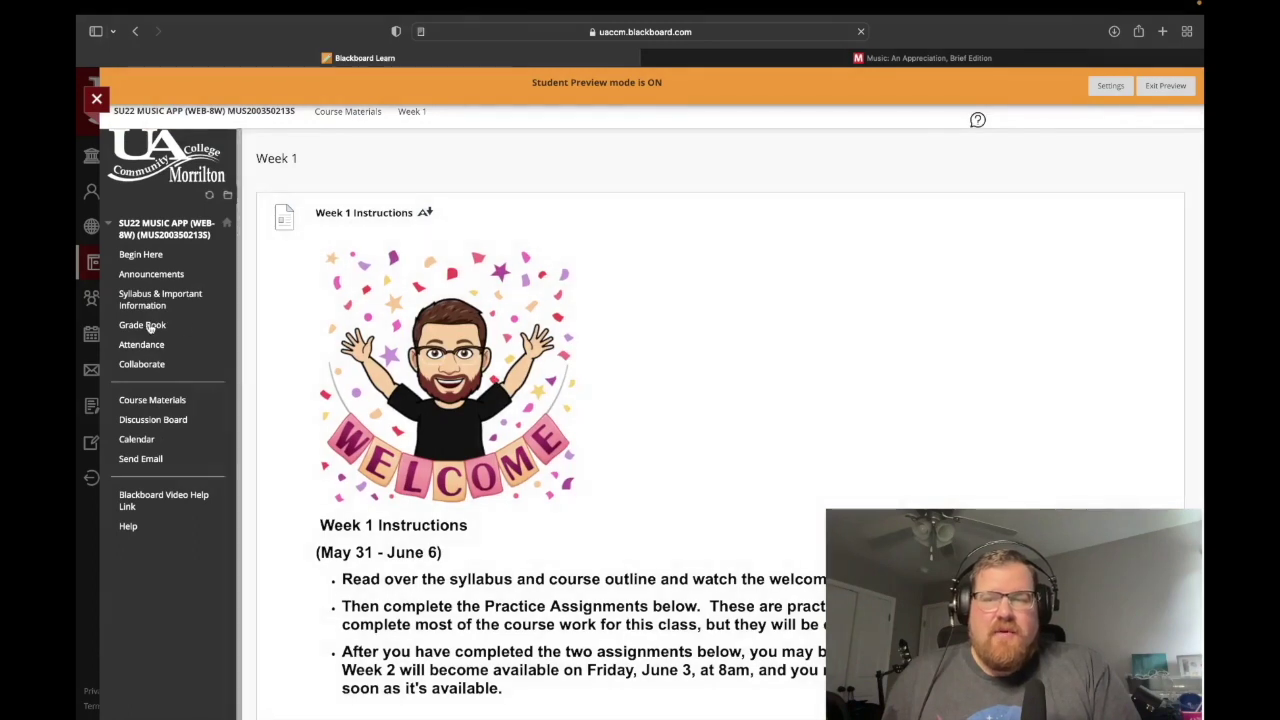
pyautogui.click(146, 327)
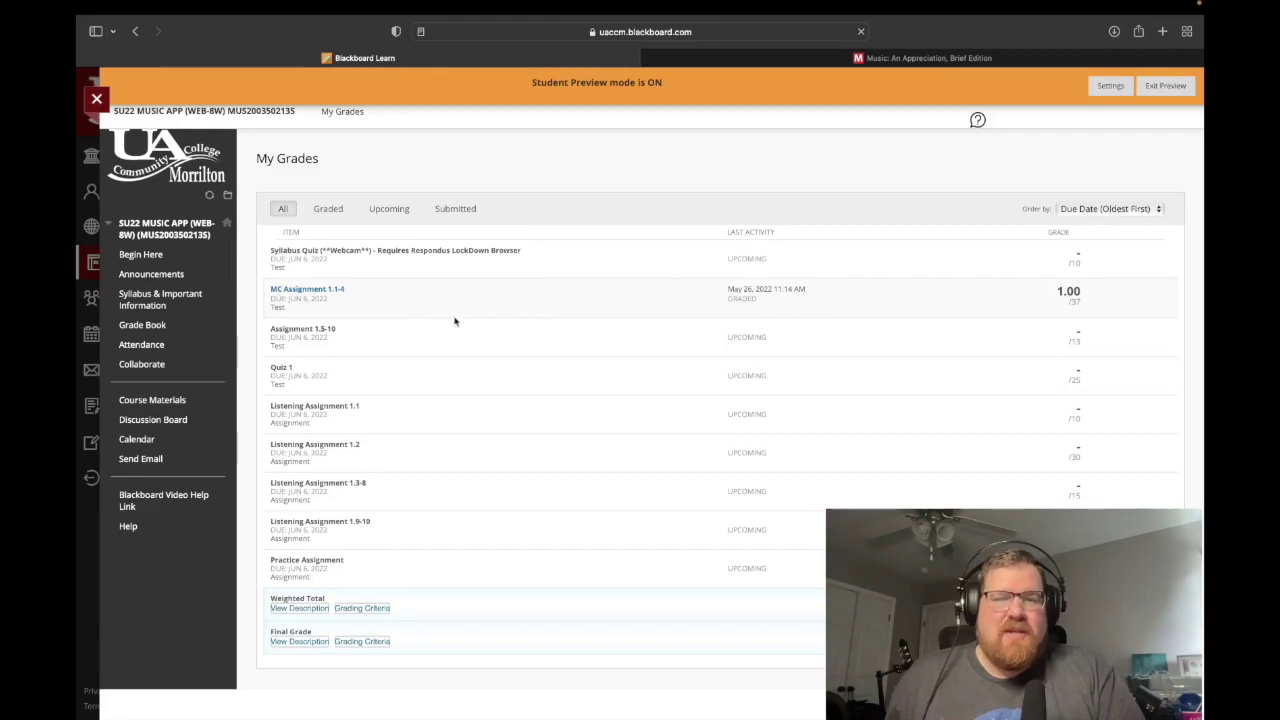
# Return to the Week 1 folder in Course Materials and open Listening Assignment 1.1.
pyautogui.click(153, 400)
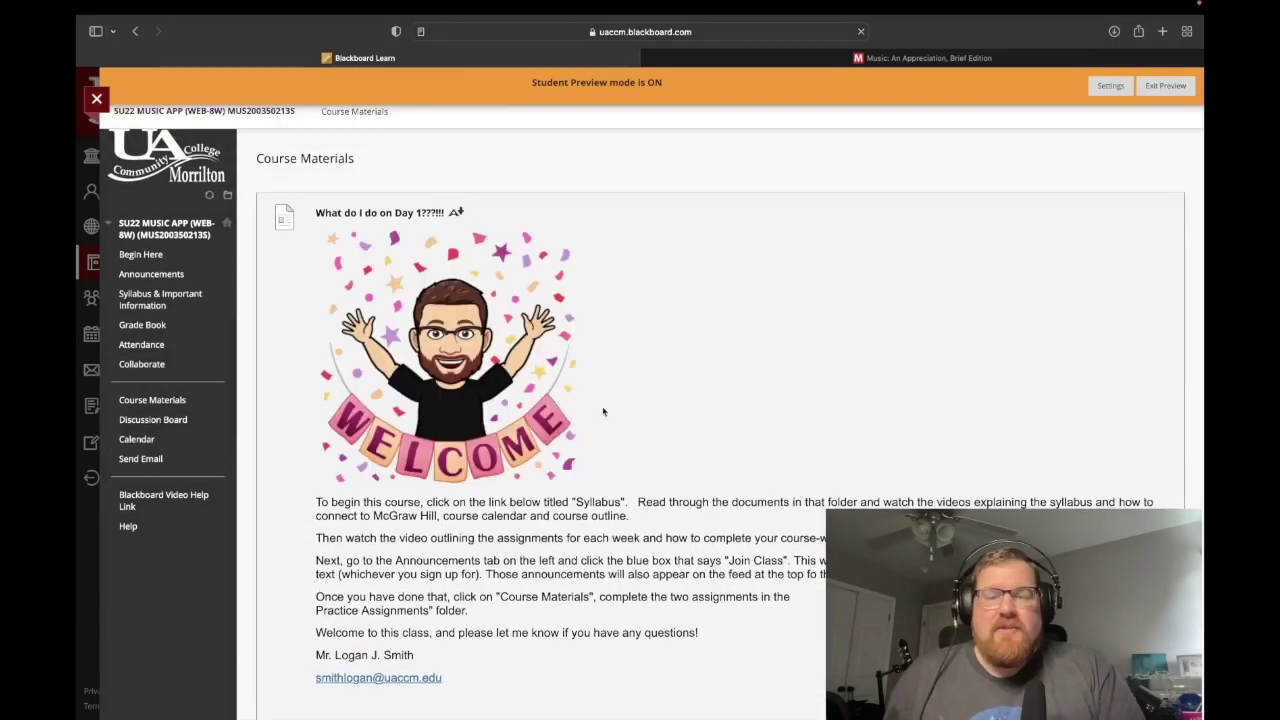
pyautogui.scroll(-3, 605, 413)
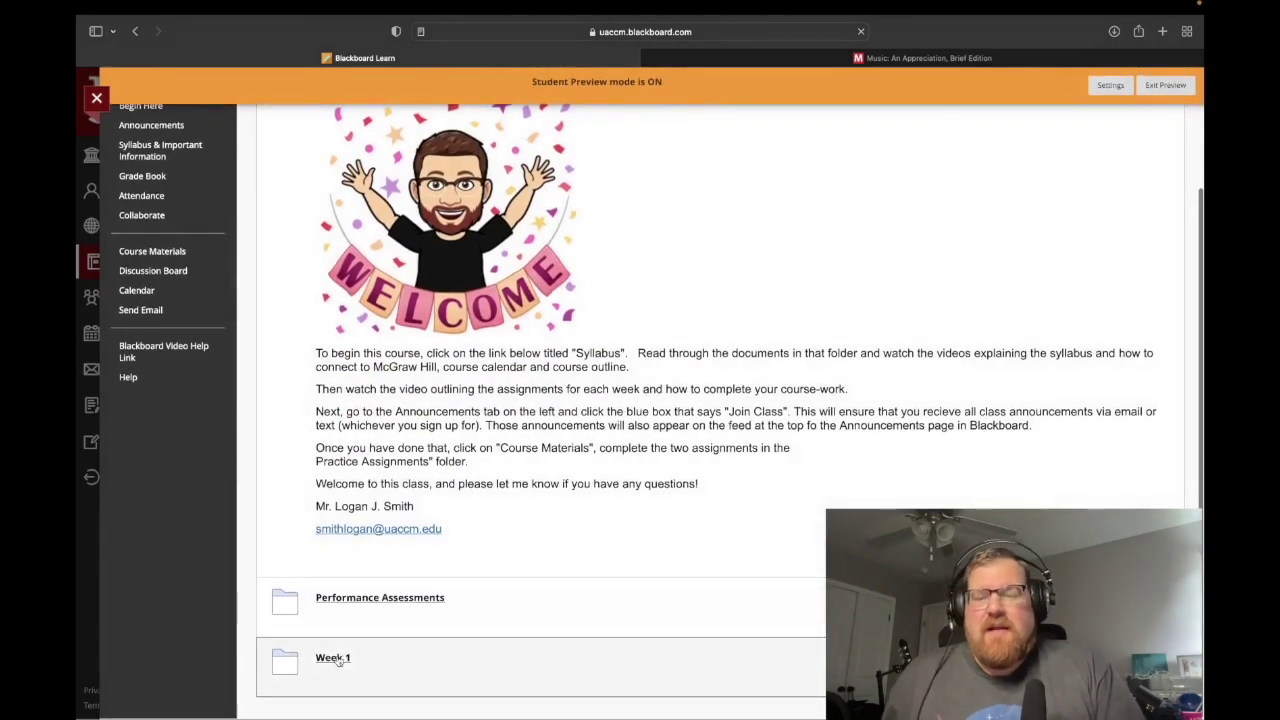
pyautogui.click(334, 659)
pyautogui.scroll(-15, 592, 523)
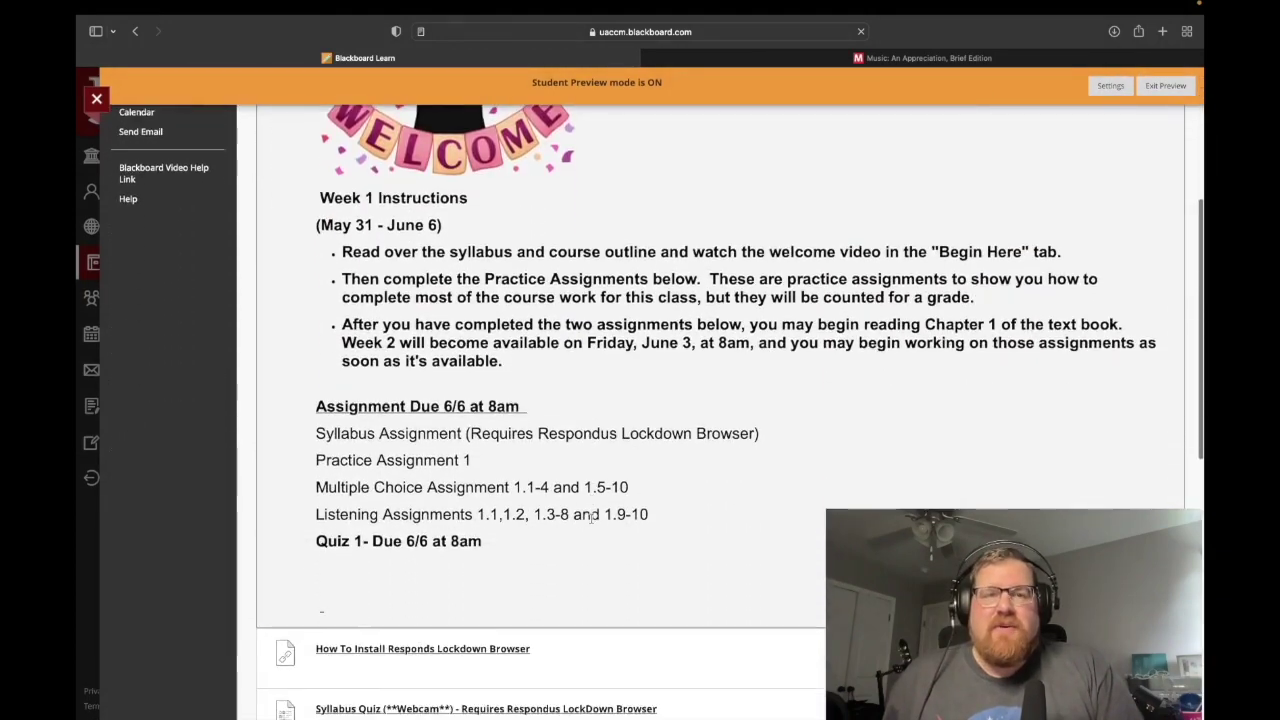
pyautogui.scroll(-5, 592, 523)
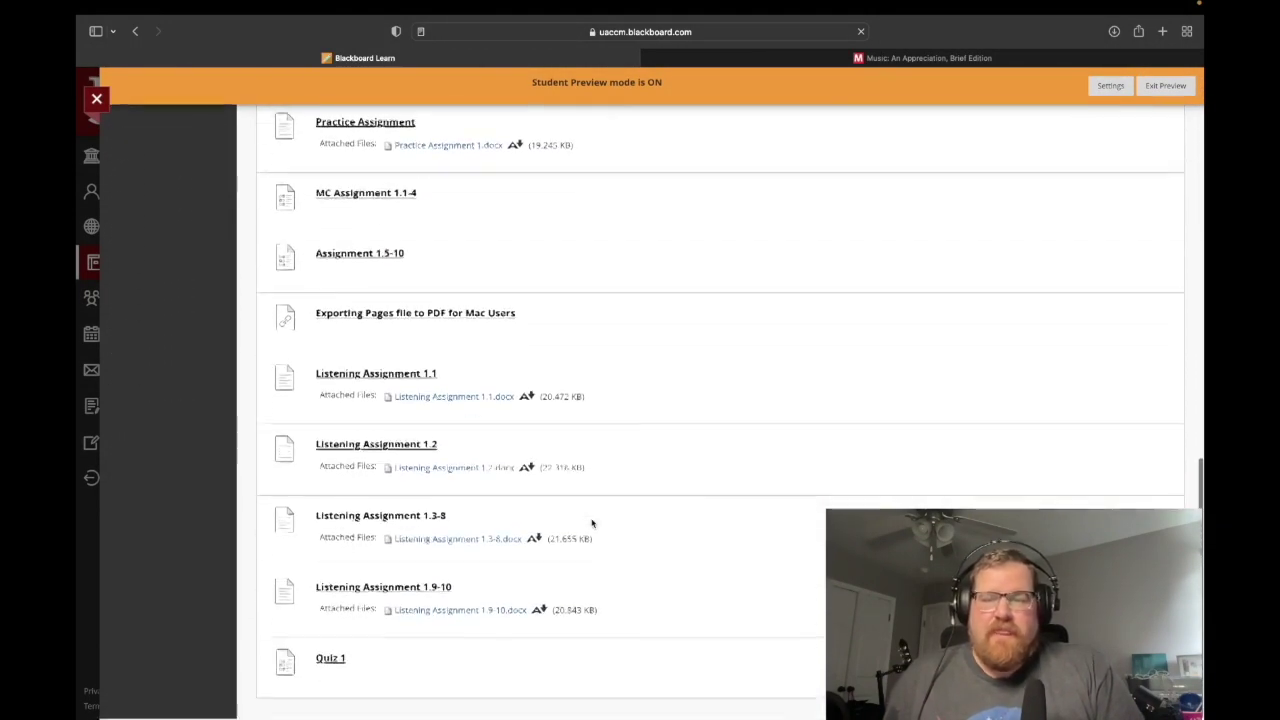
pyautogui.click(417, 376)
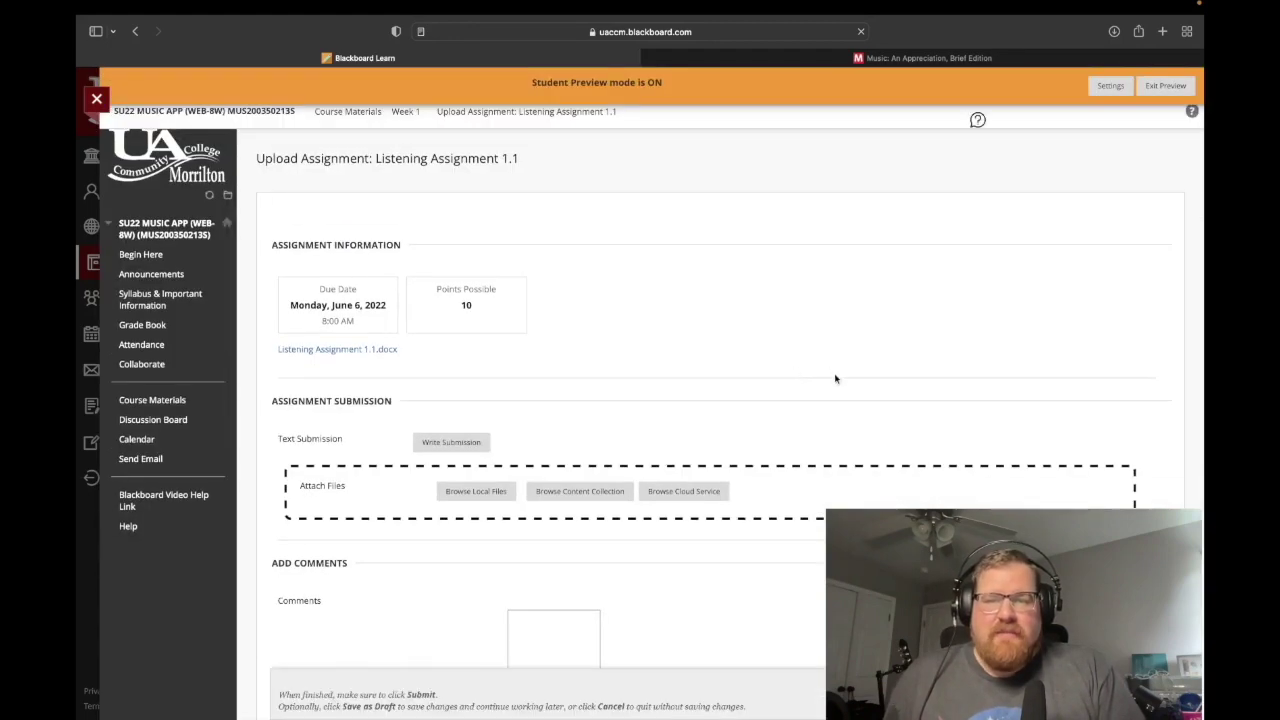
# Download the attached Listening Assignment 1.1.docx, then switch to Word by opening it and show the document full screen.
pyautogui.scroll(-3, 834, 374)
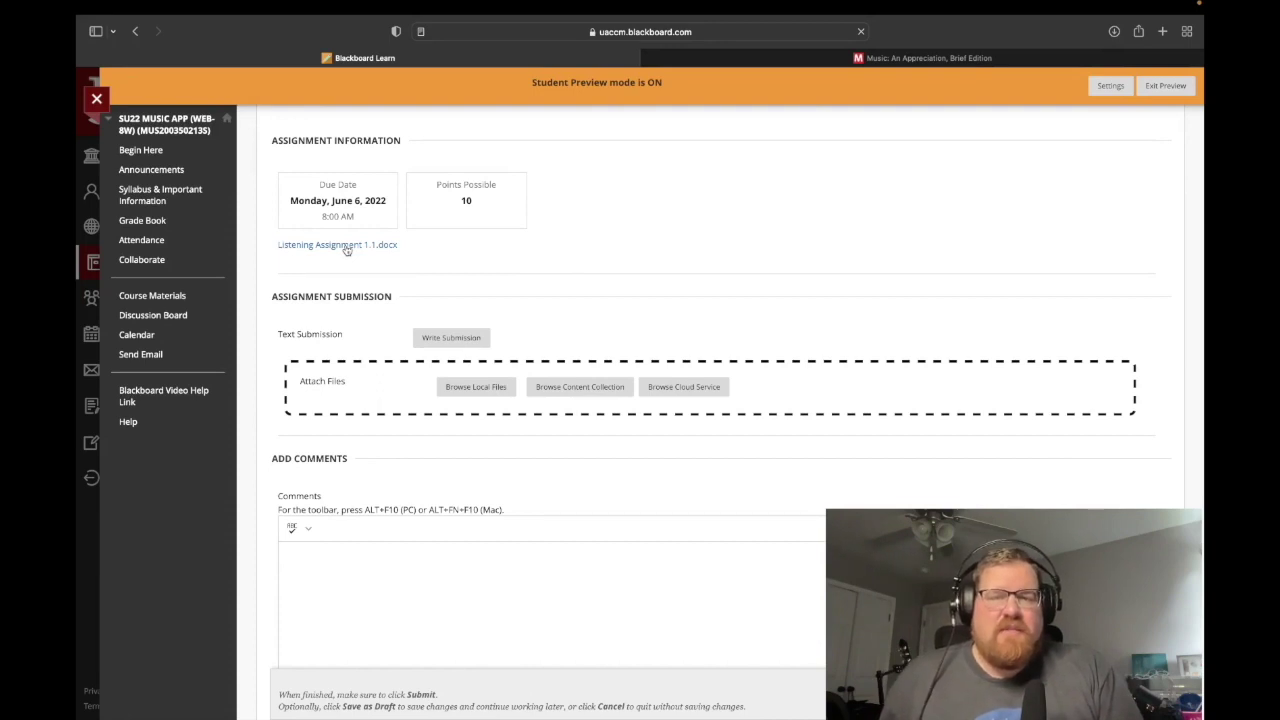
pyautogui.click(348, 243)
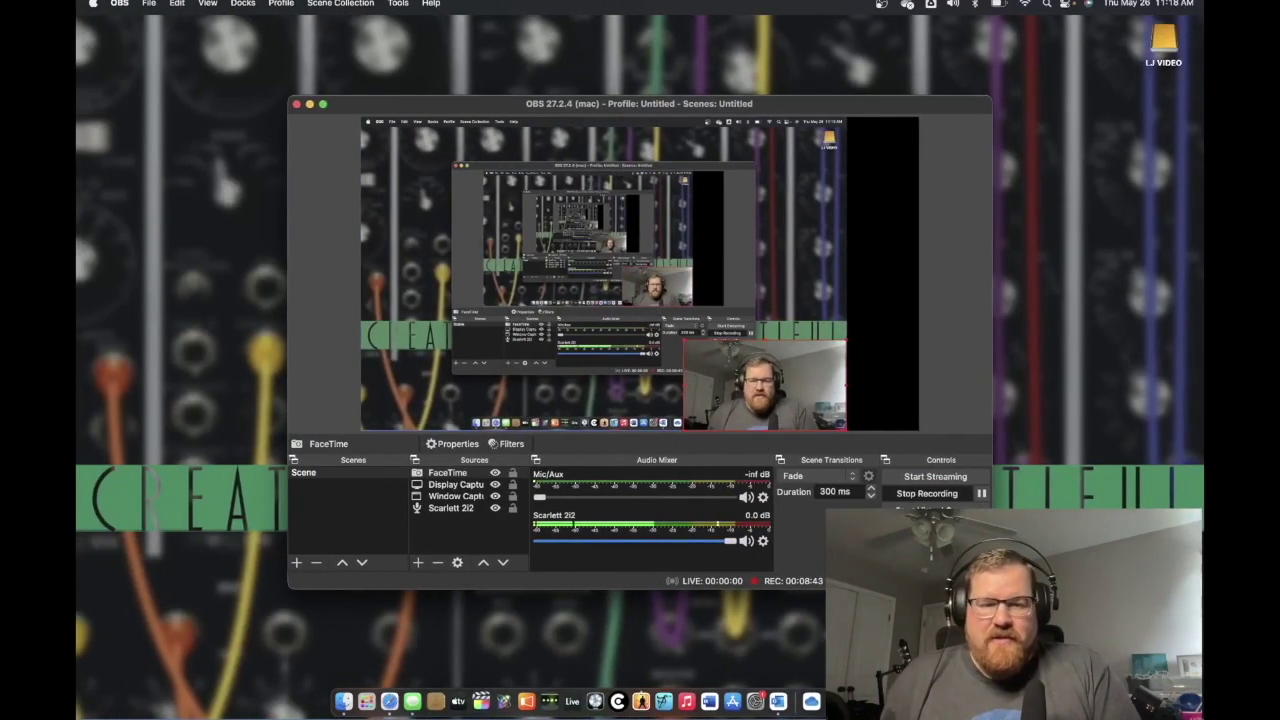
pyautogui.click(811, 701)
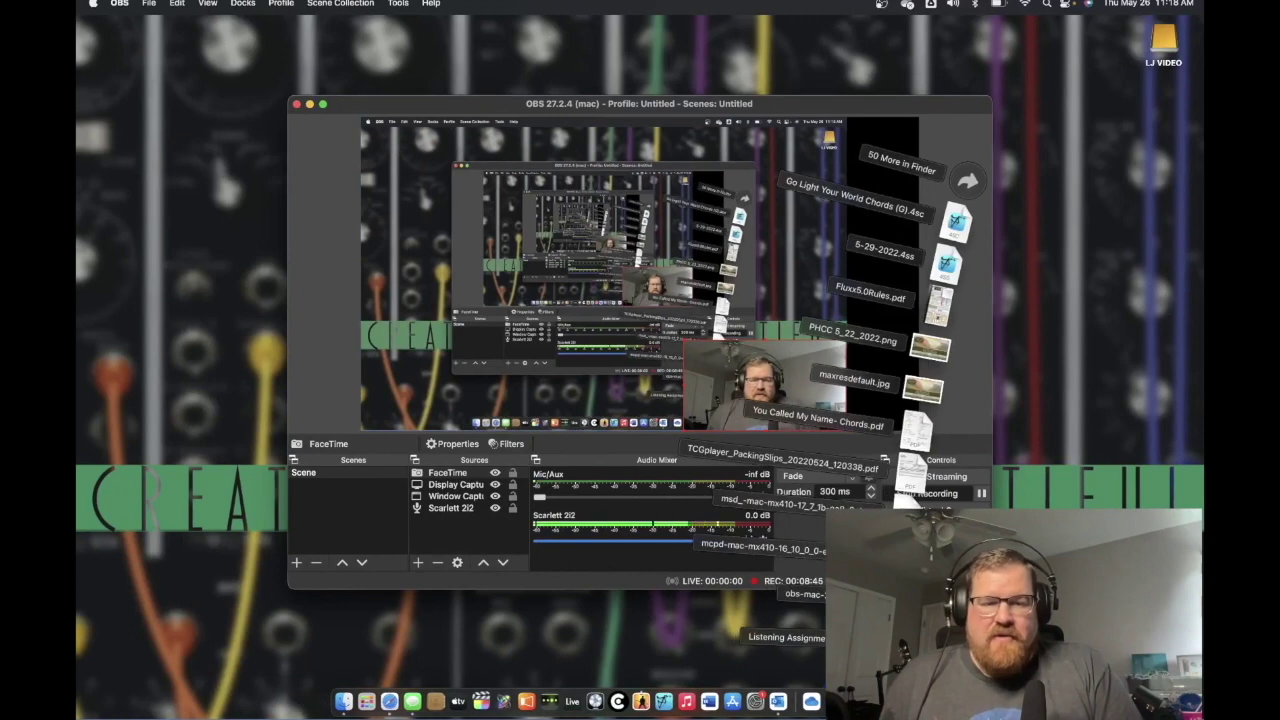
pyautogui.click(866, 643)
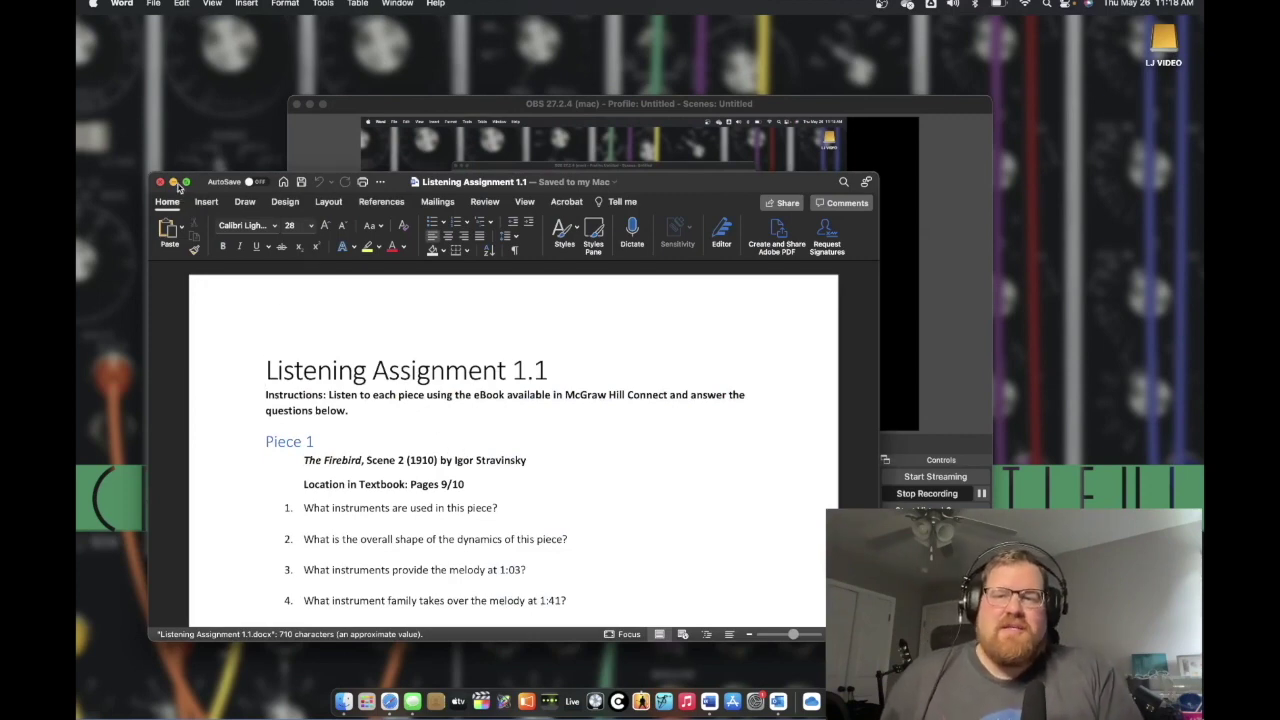
pyautogui.moveTo(186, 184)
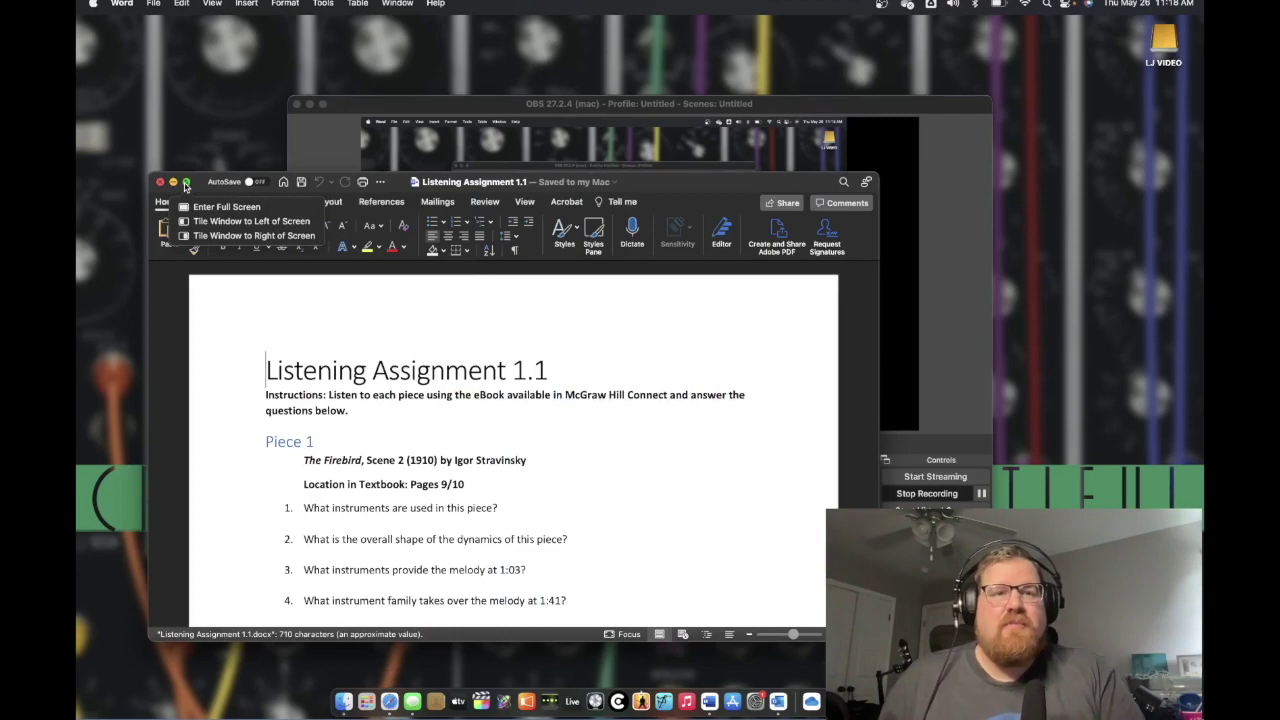
pyautogui.click(226, 206)
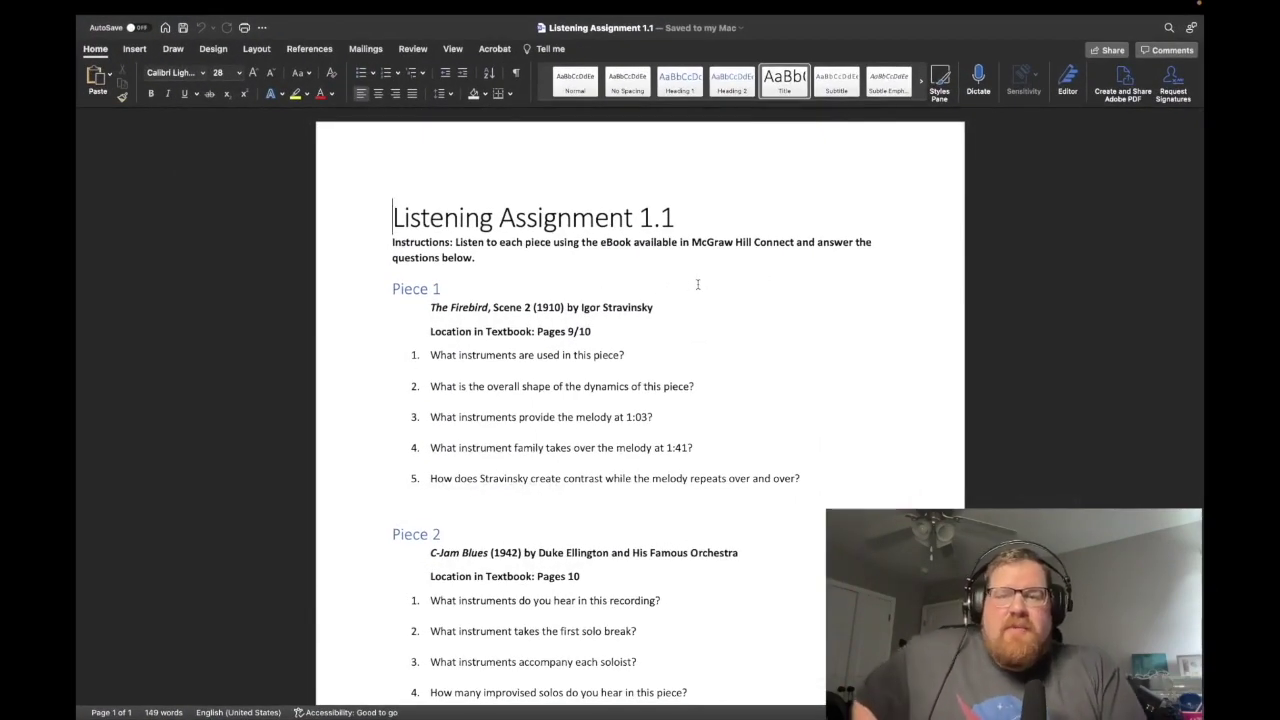
# Review the assignment questions, dismissing the app rating request, and highlight Piece 1's title and textbook location before clearing the selection.
pyautogui.scroll(-3, 698, 284)
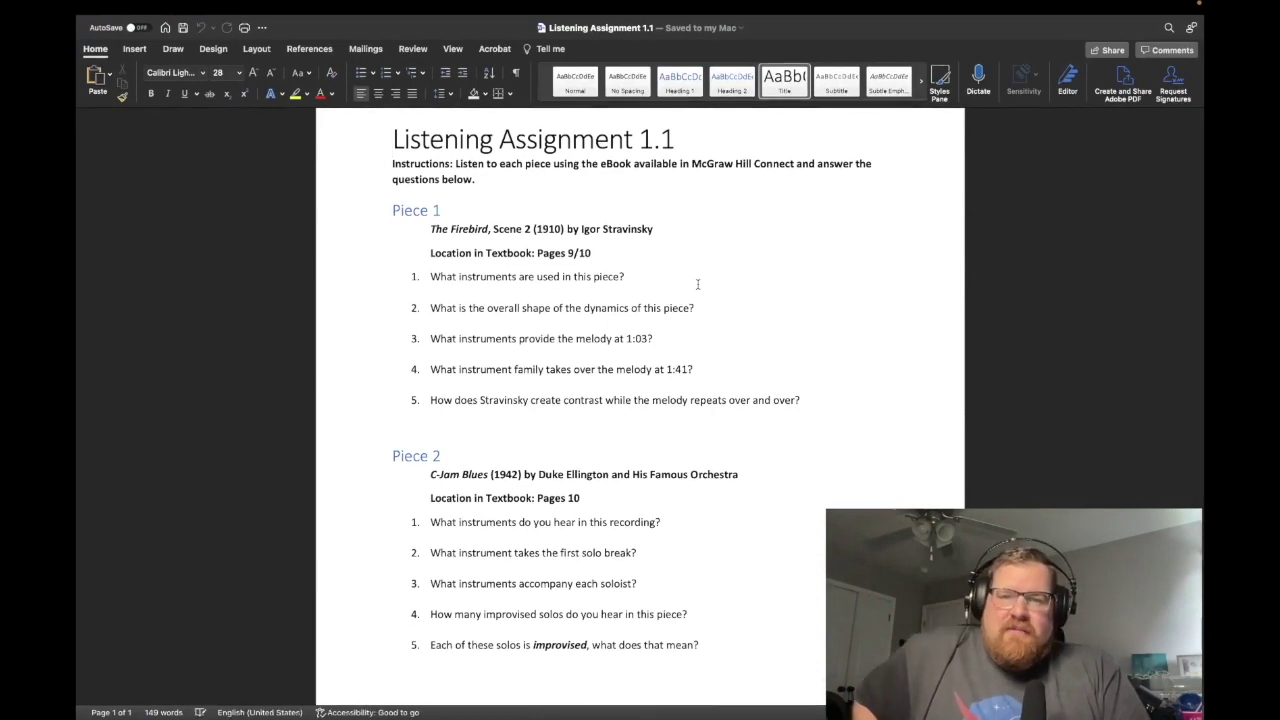
pyautogui.scroll(2, 698, 284)
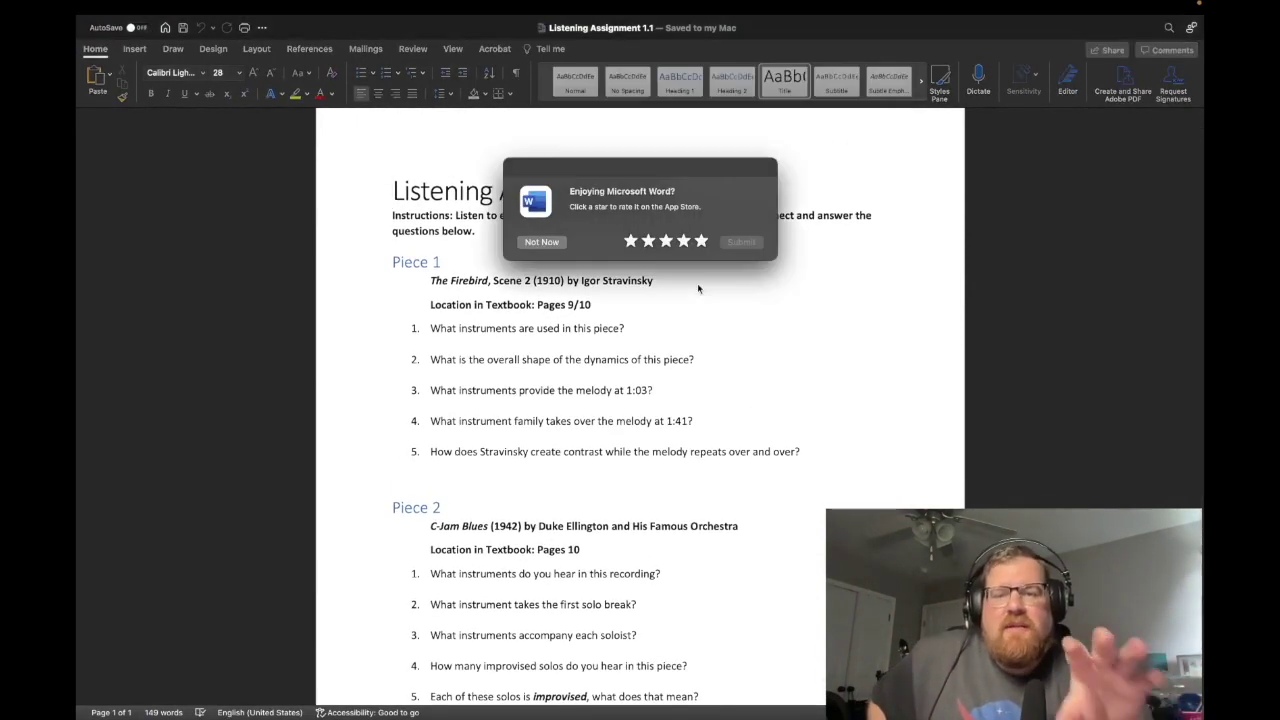
pyautogui.click(542, 242)
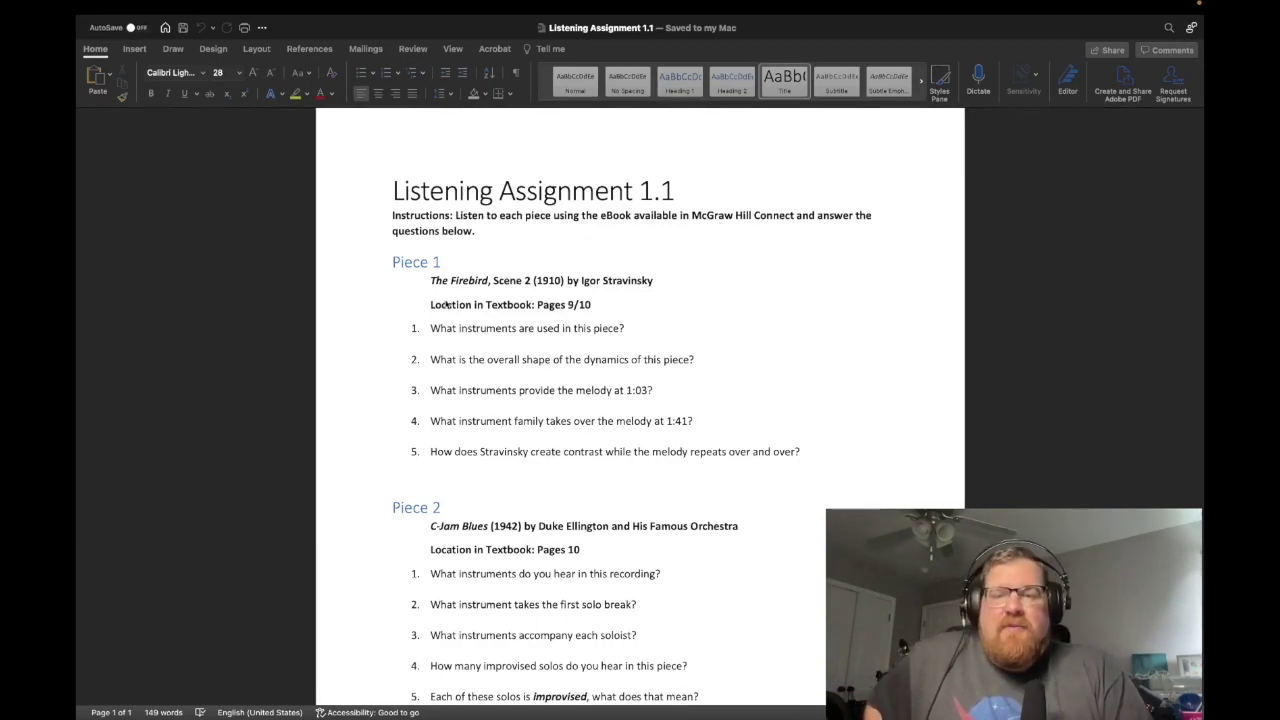
pyautogui.moveTo(593, 305); pyautogui.dragTo(420, 290)
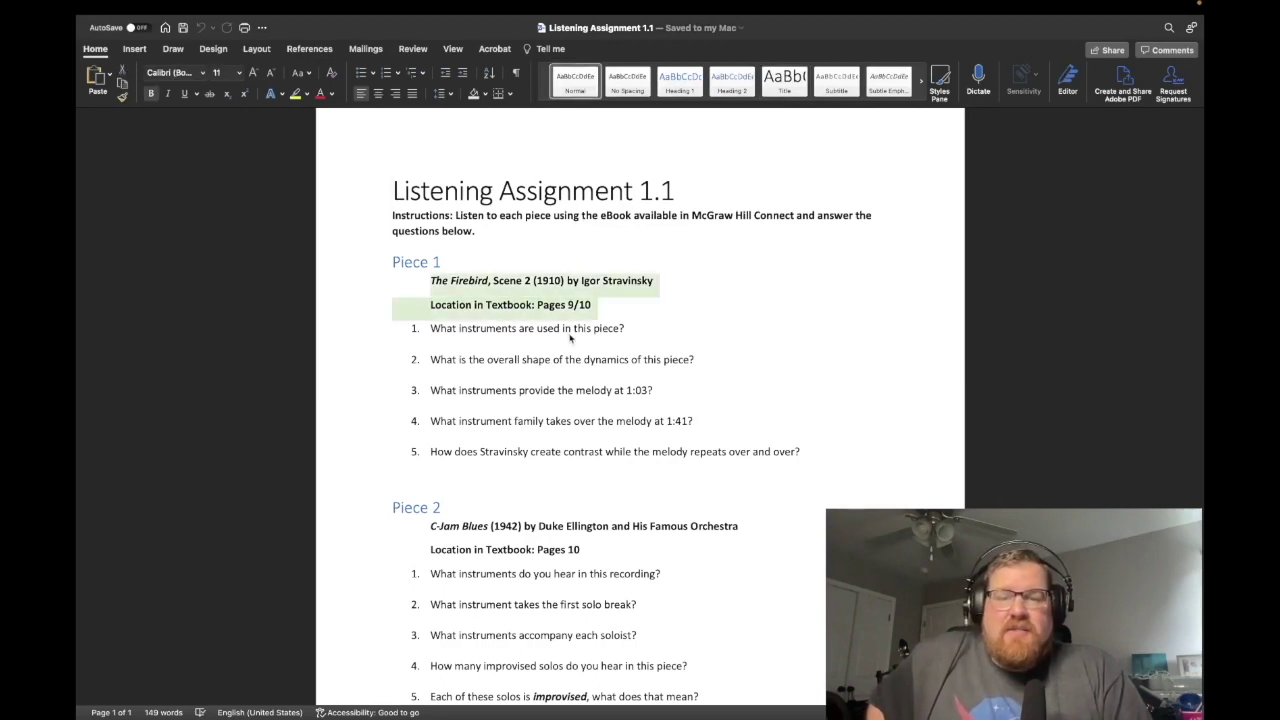
pyautogui.click(660, 312)
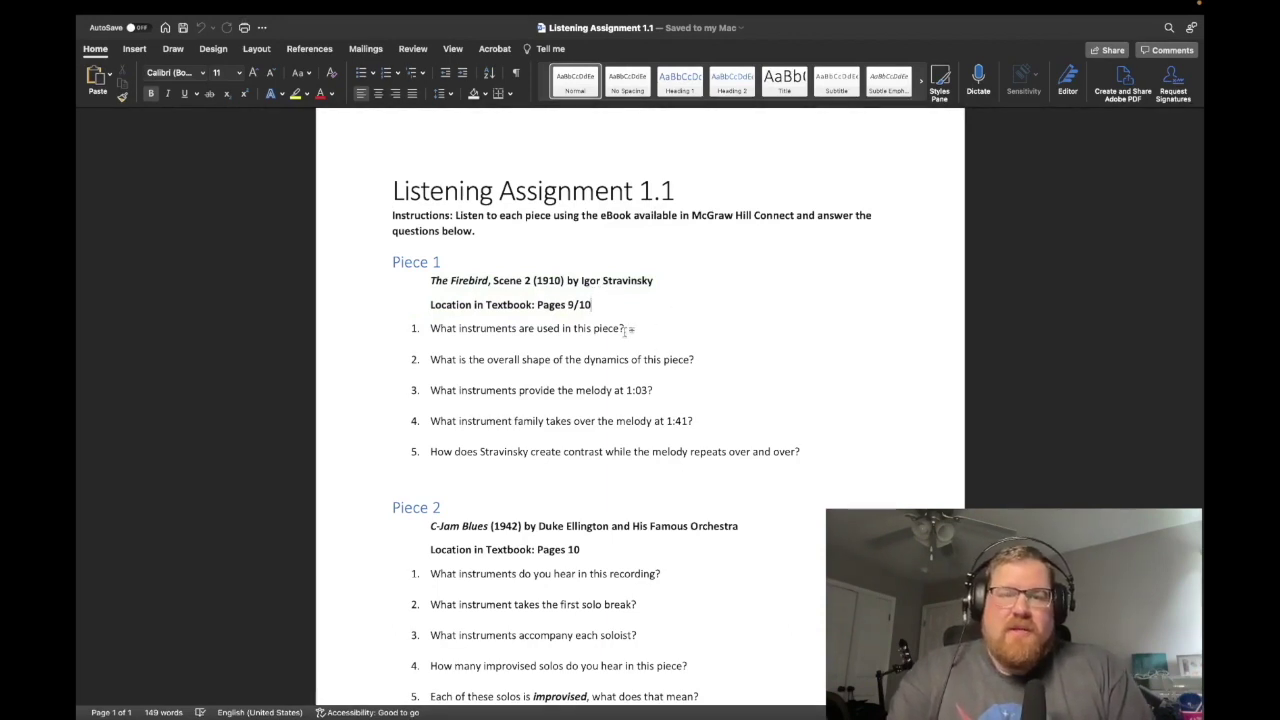
# Switch back to Safari and load myebooks.mheducation.com in a new tab.
pyautogui.hotkey('ctrl', 'Right')
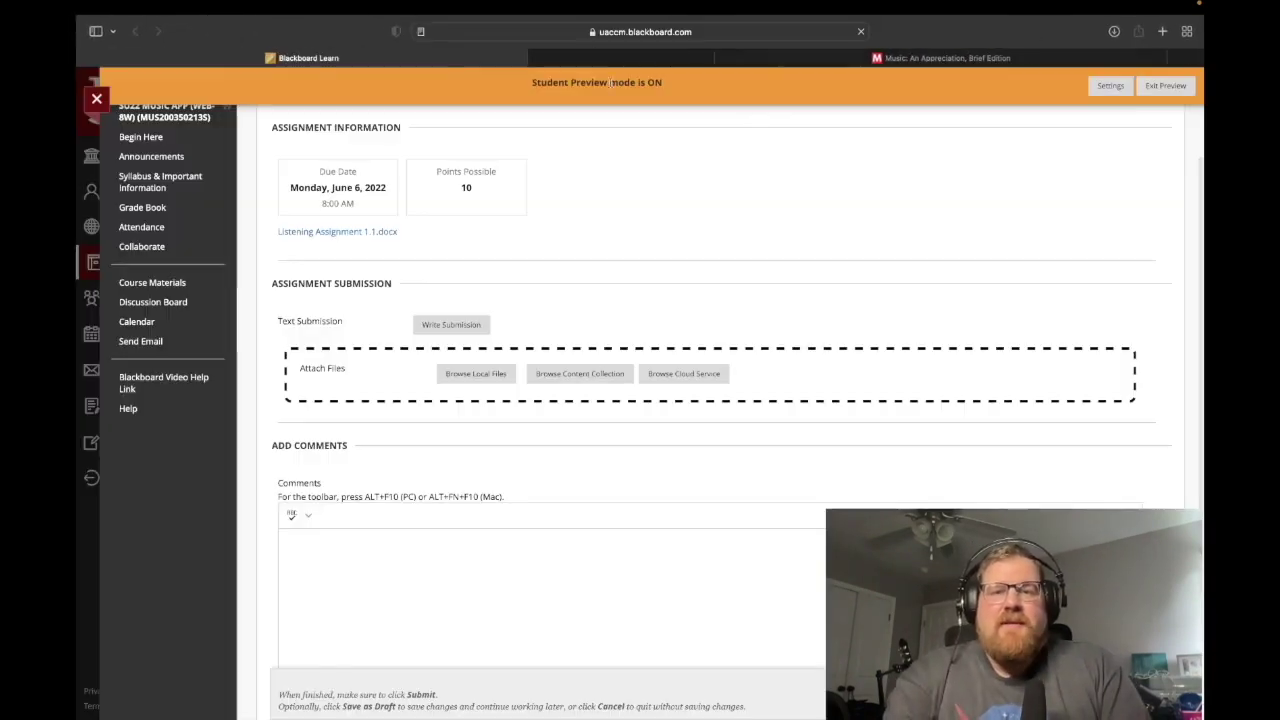
pyautogui.click(459, 57)
pyautogui.click(1163, 32)
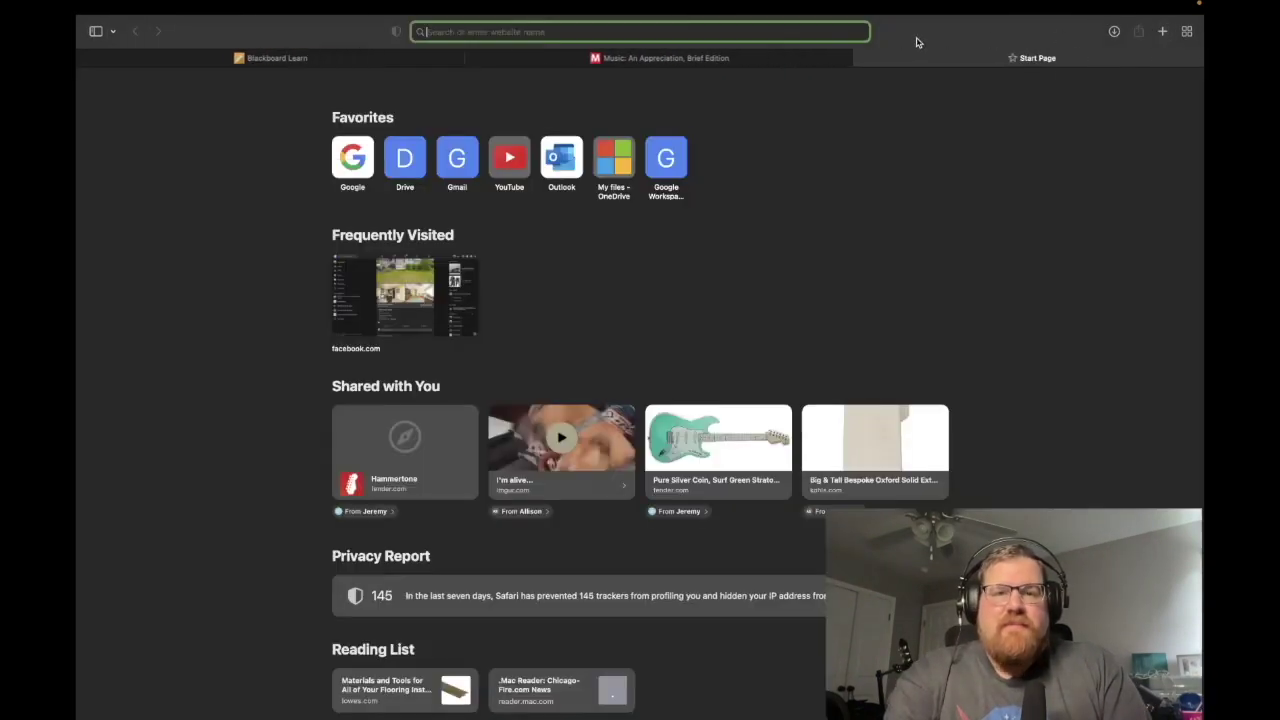
pyautogui.write('my')
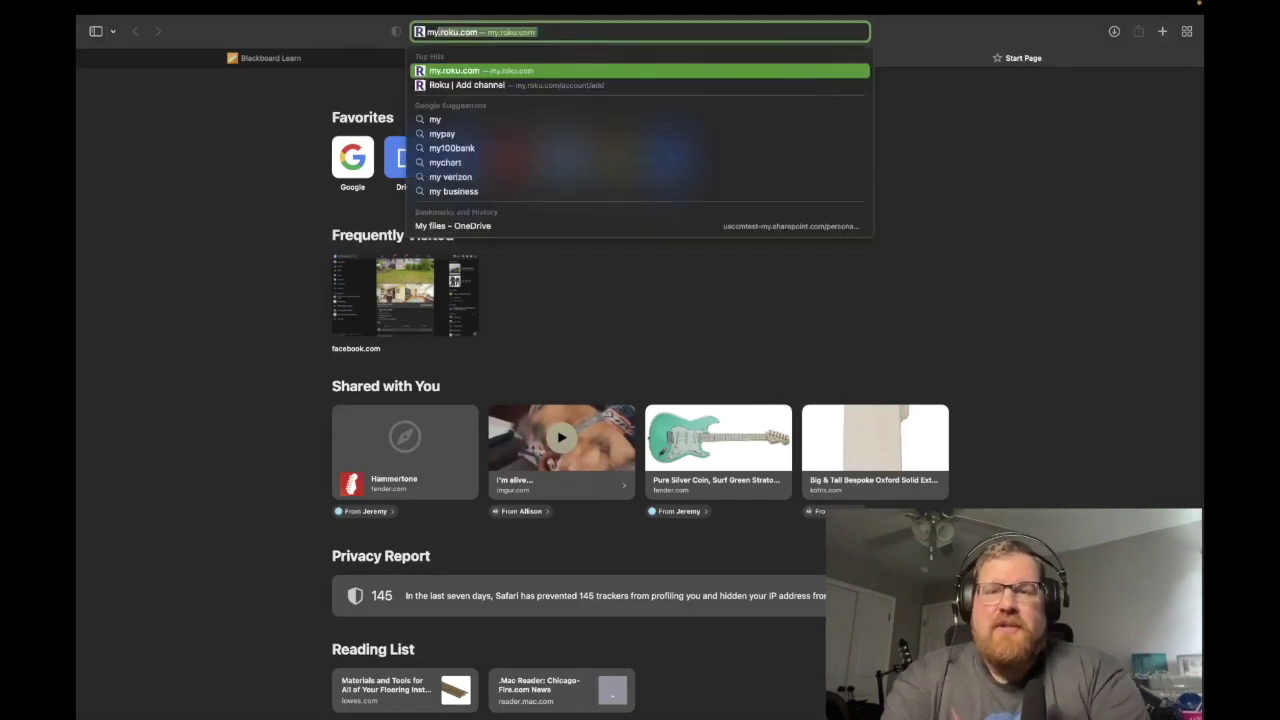
pyautogui.write('ebooks')
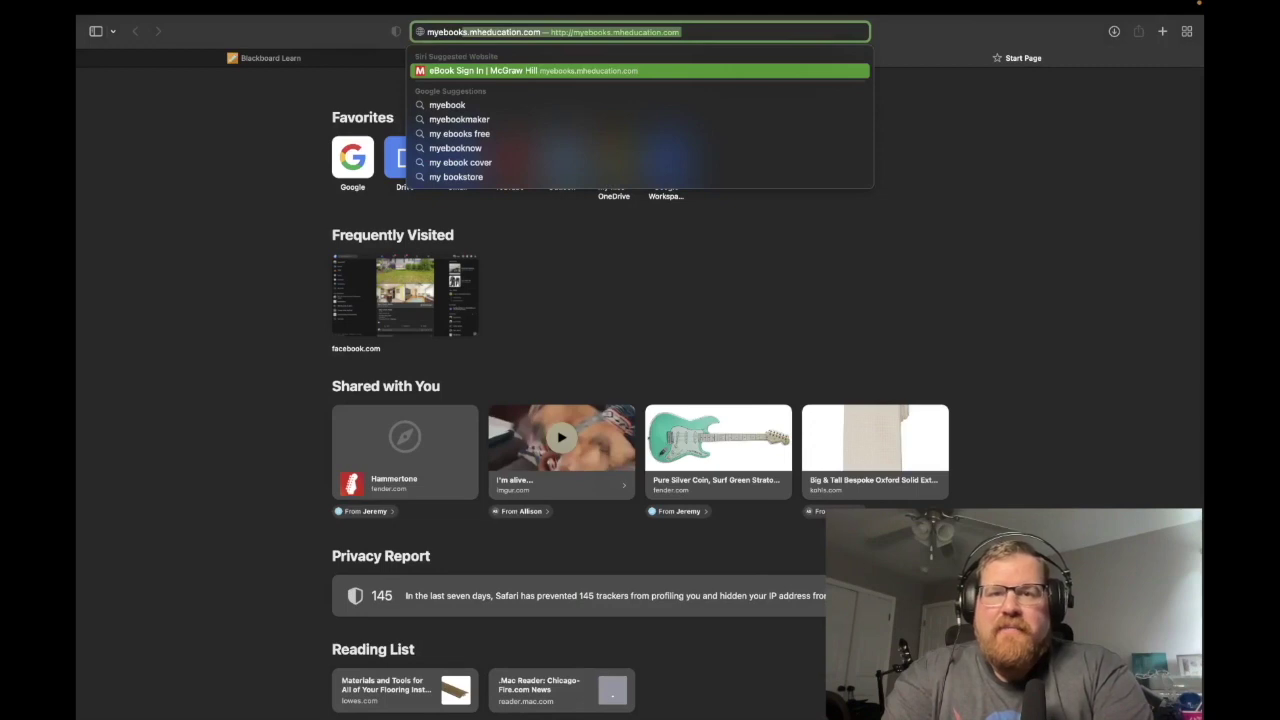
pyautogui.write('.')
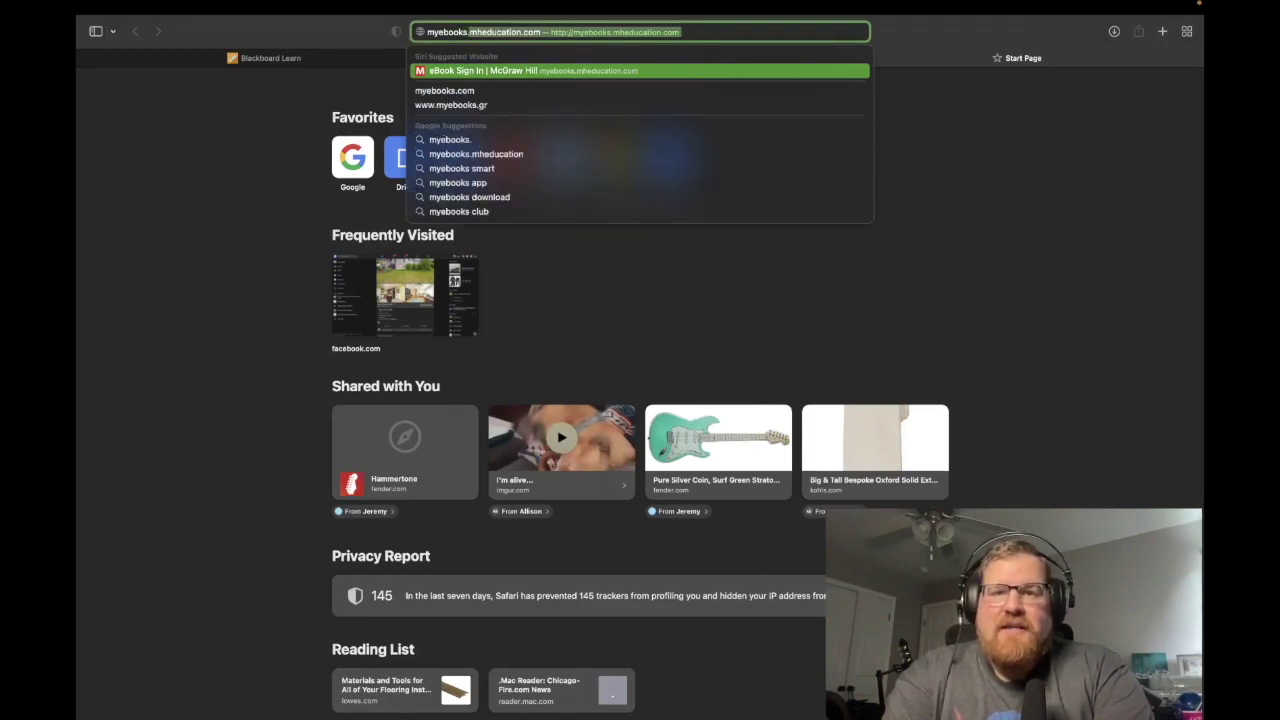
pyautogui.write('mheducation.com')
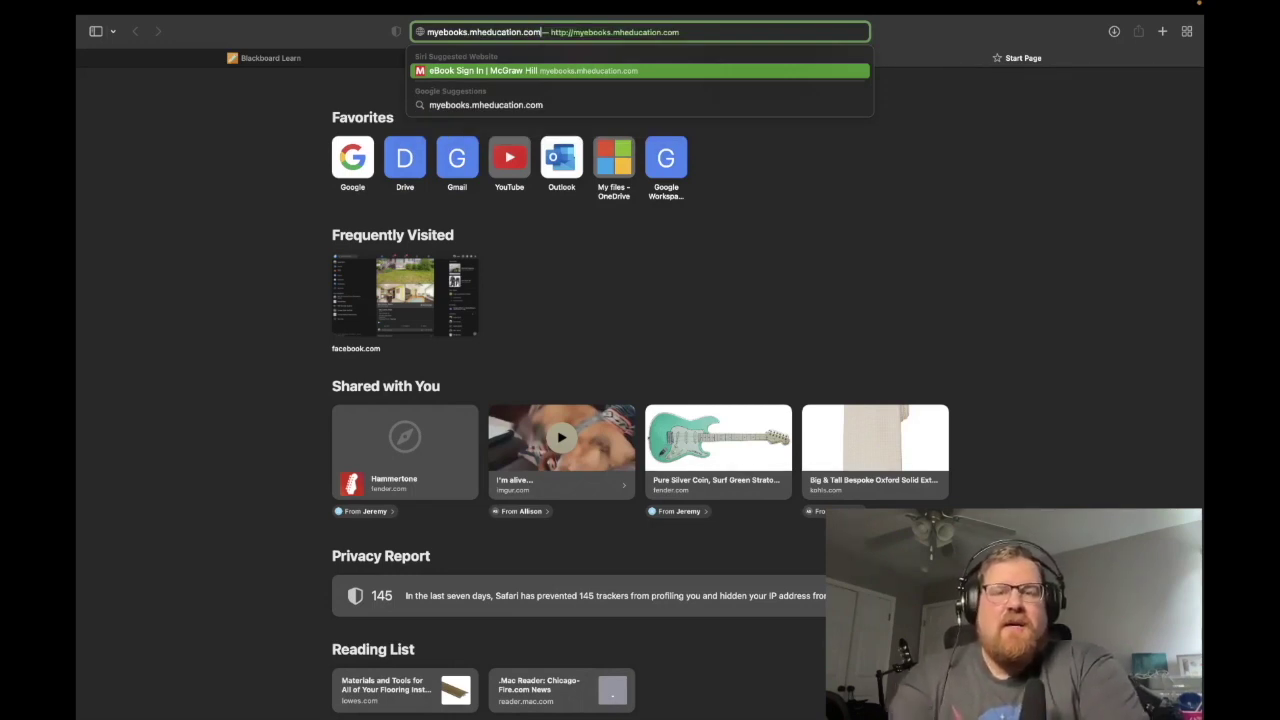
pyautogui.press('Return')
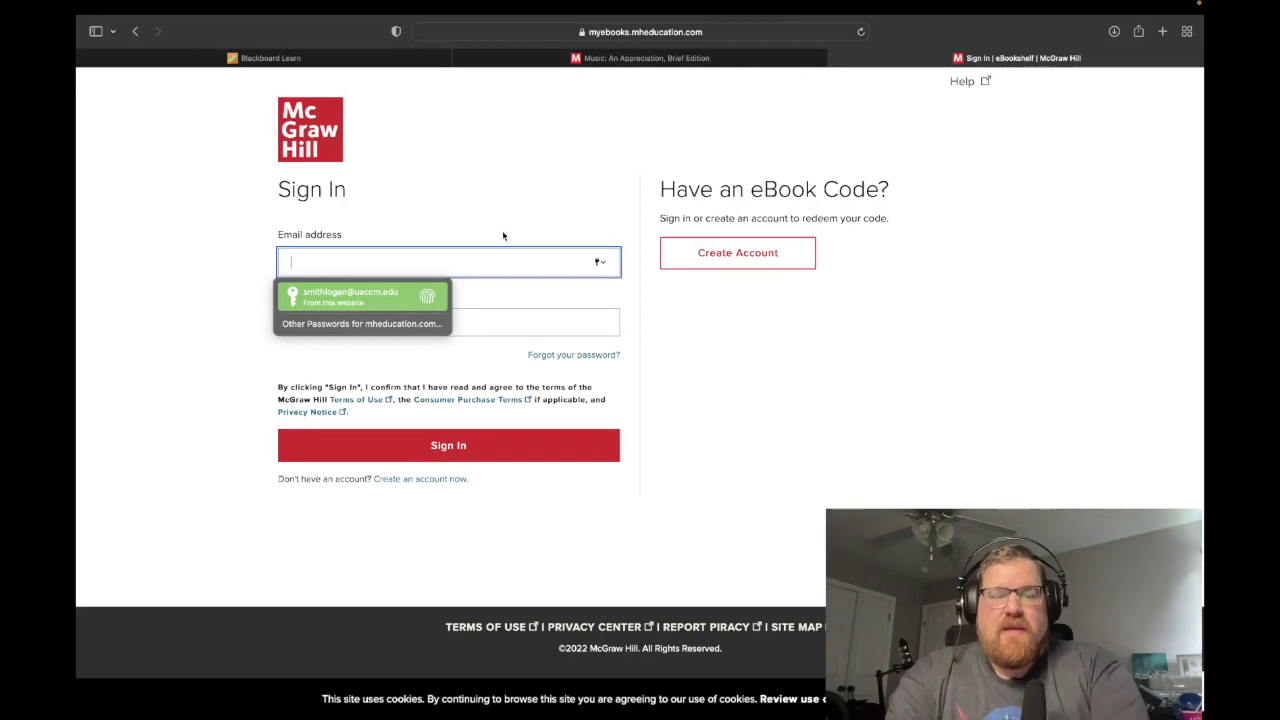
# Sign in to McGraw Hill with the saved account email and password and open Music: An Appreciation, Brief Edition, 10th edition.
pyautogui.press('Return')
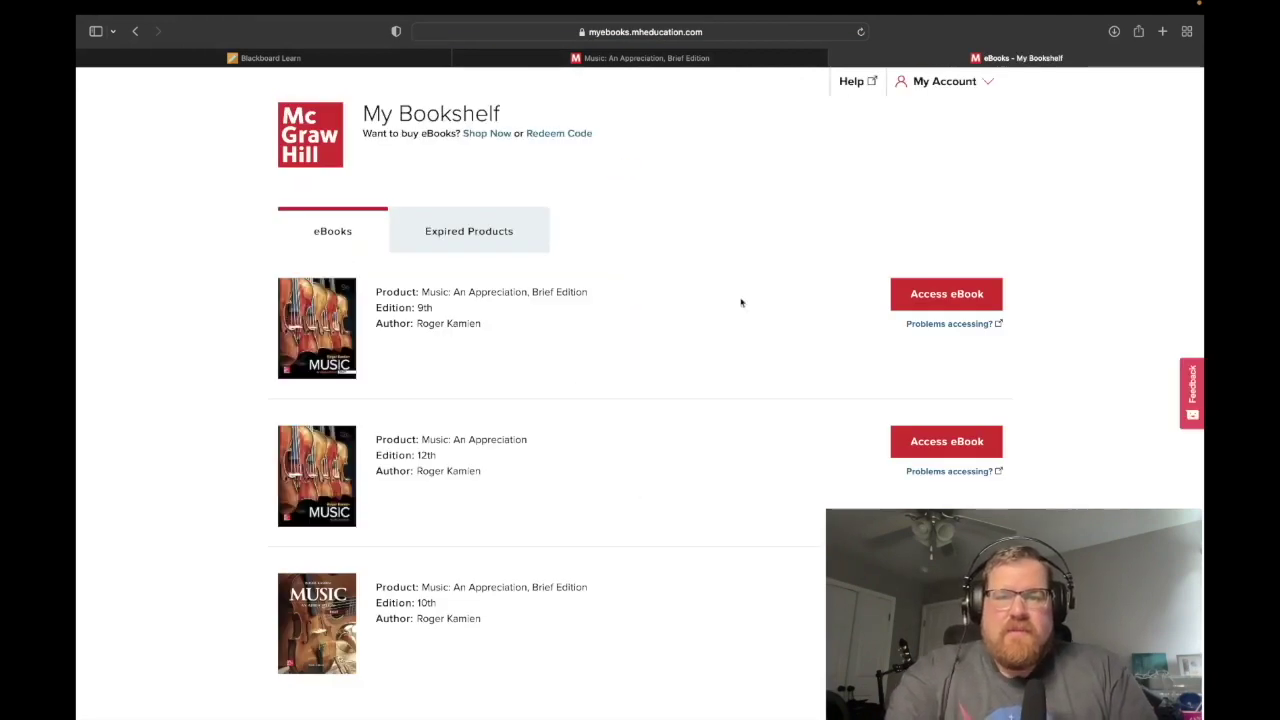
pyautogui.scroll(-3, 650, 323)
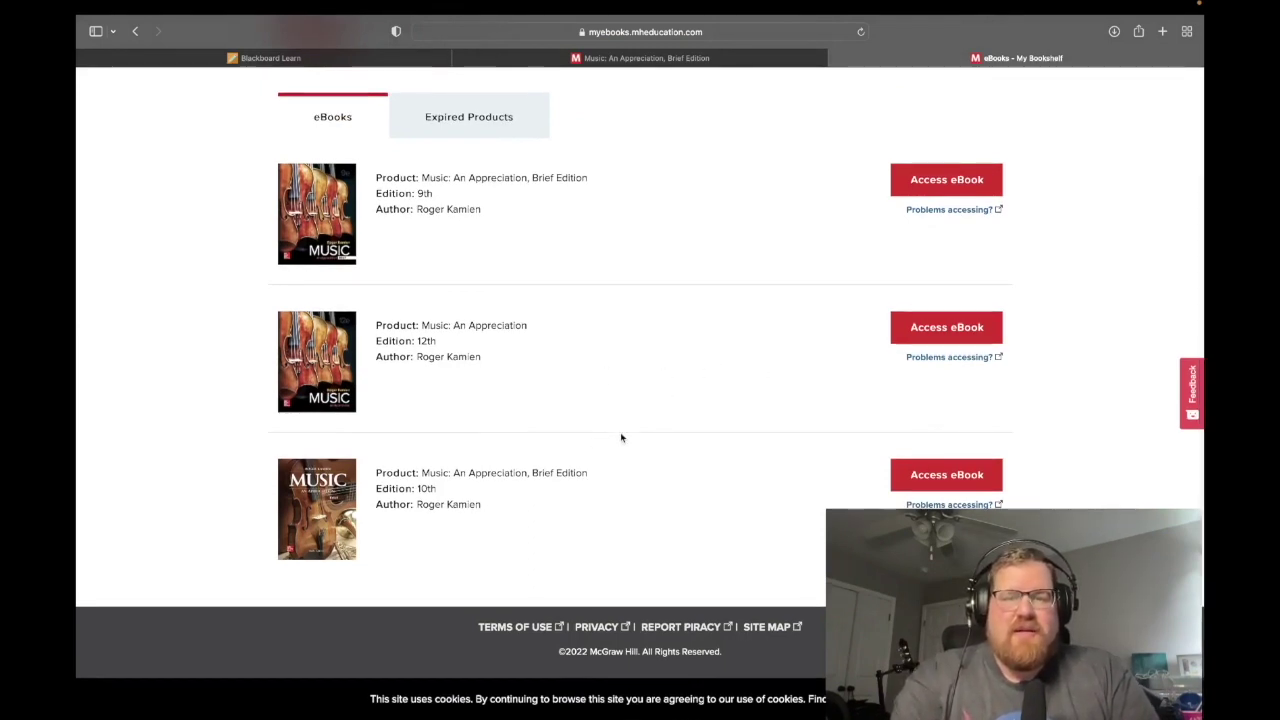
pyautogui.doubleClick(422, 488)
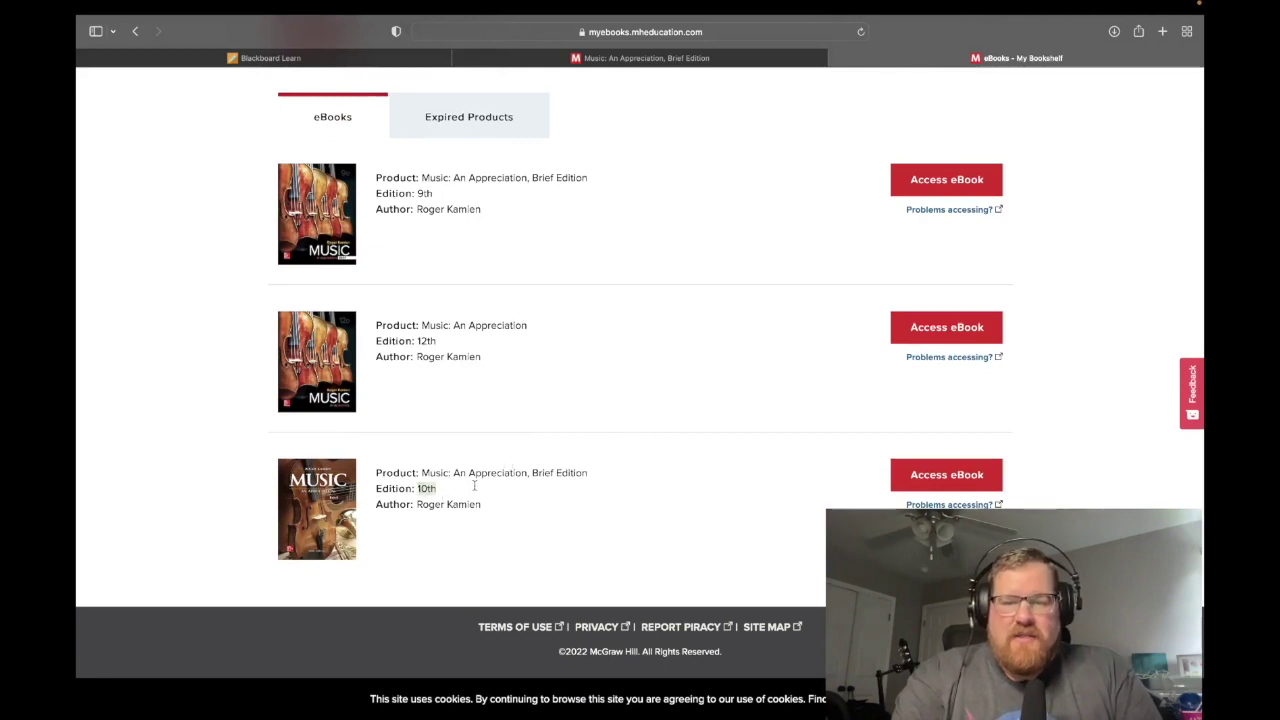
pyautogui.click(926, 476)
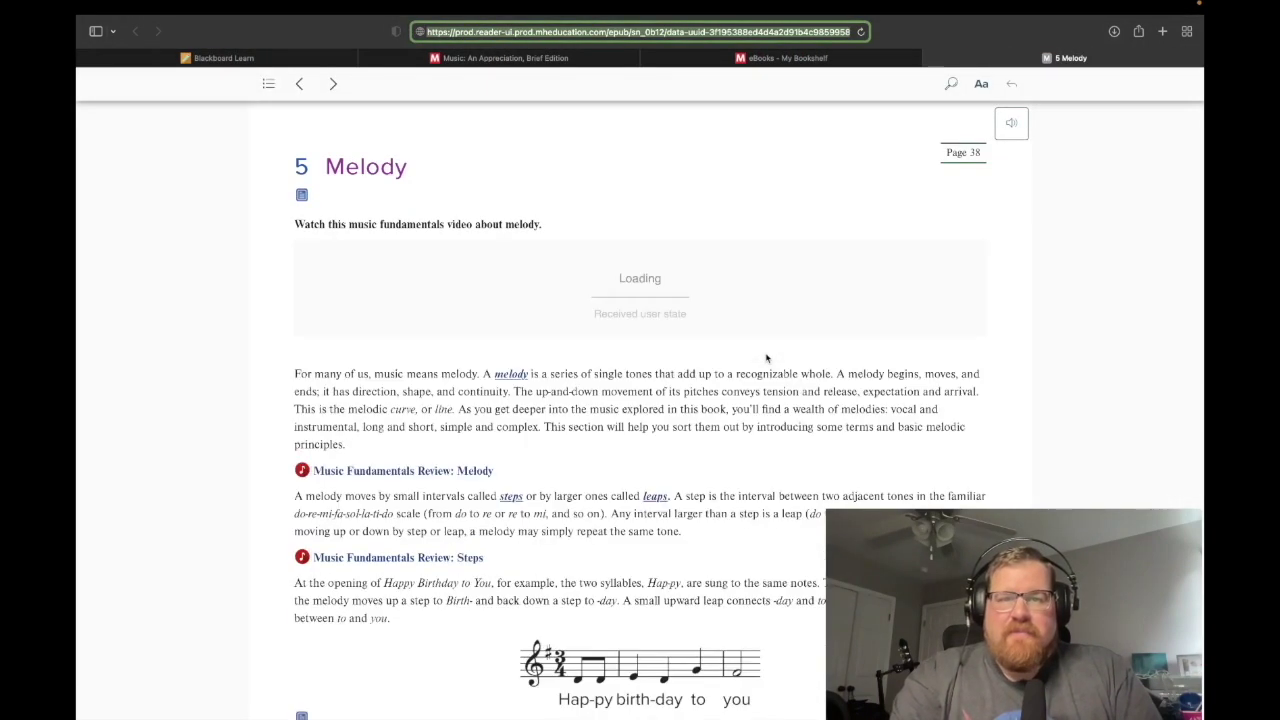
# Open chapter 1 Sound: Pitch, Dynamics, and Tone Color from the eBook's contents and find the recording of The Firebird, Scene 2.
pyautogui.click(268, 86)
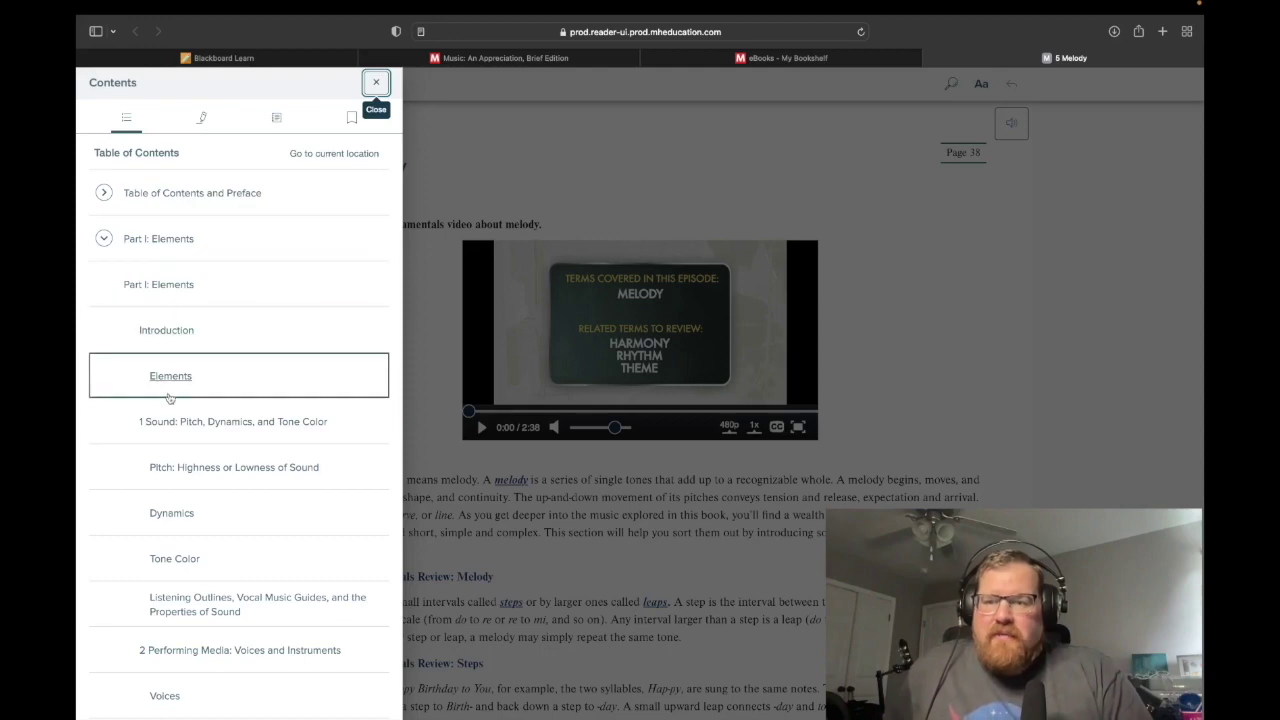
pyautogui.click(182, 426)
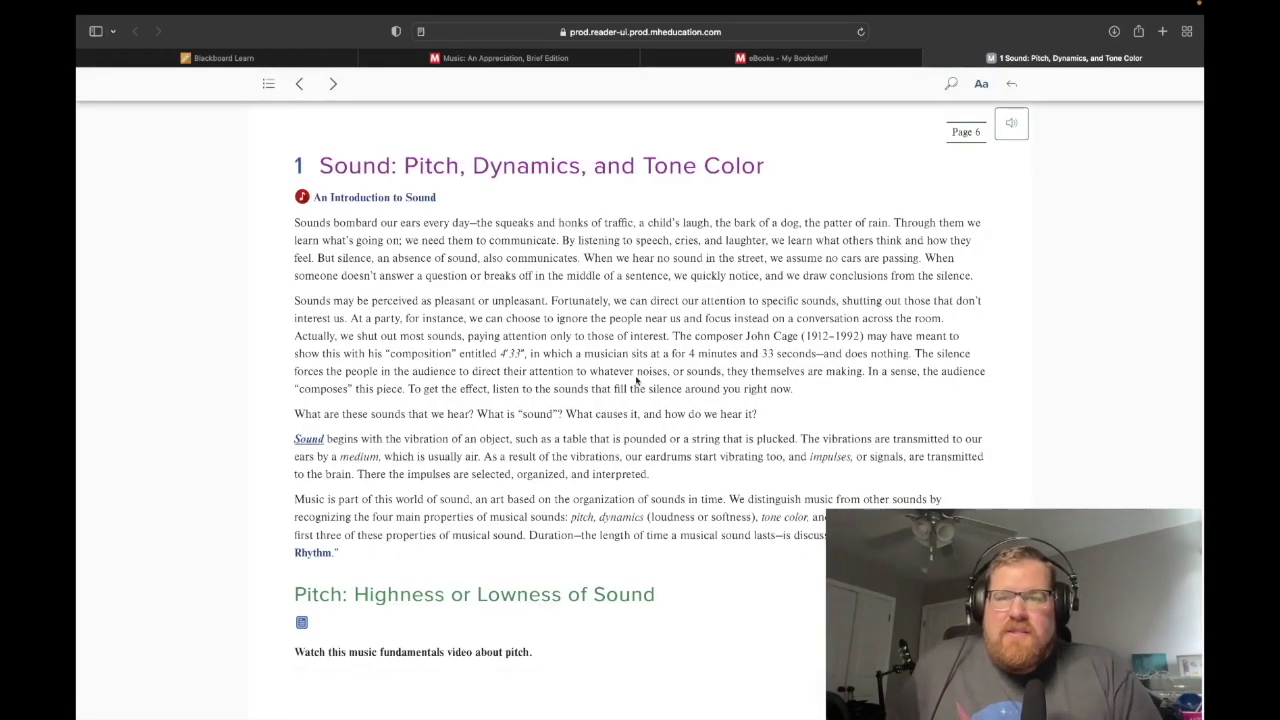
pyautogui.scroll(-15, 852, 400)
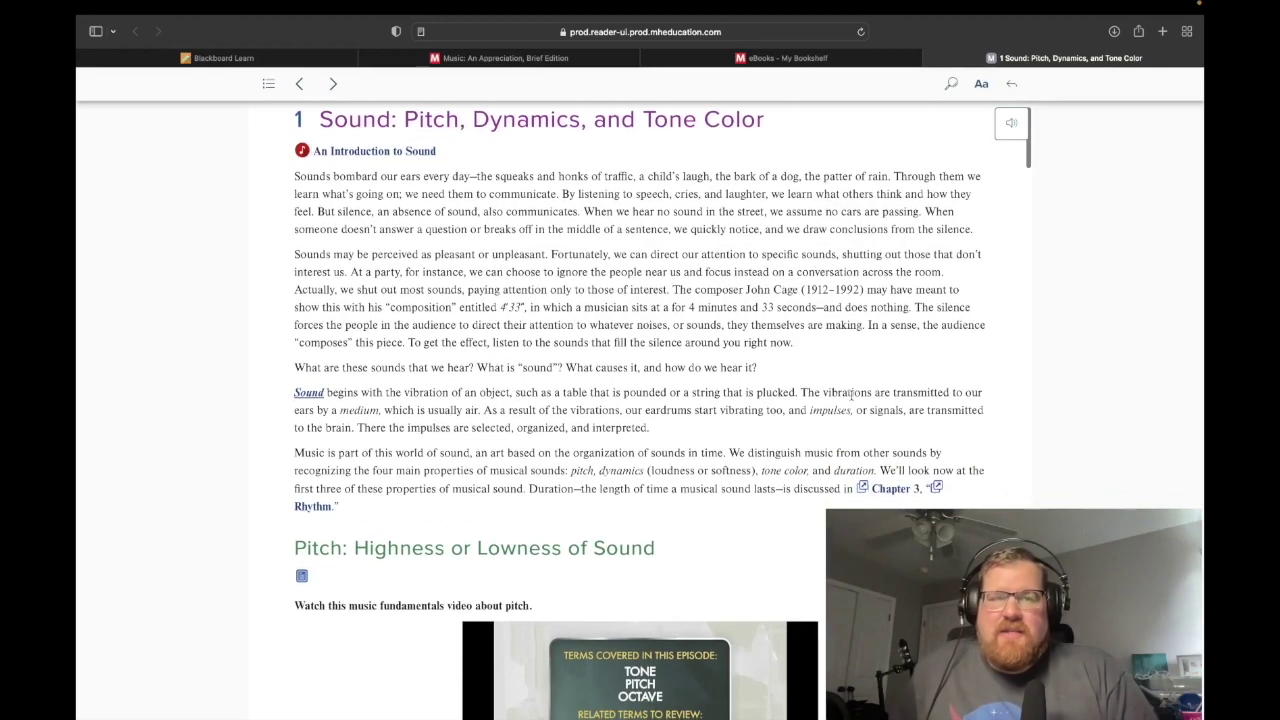
pyautogui.scroll(-20, 852, 400)
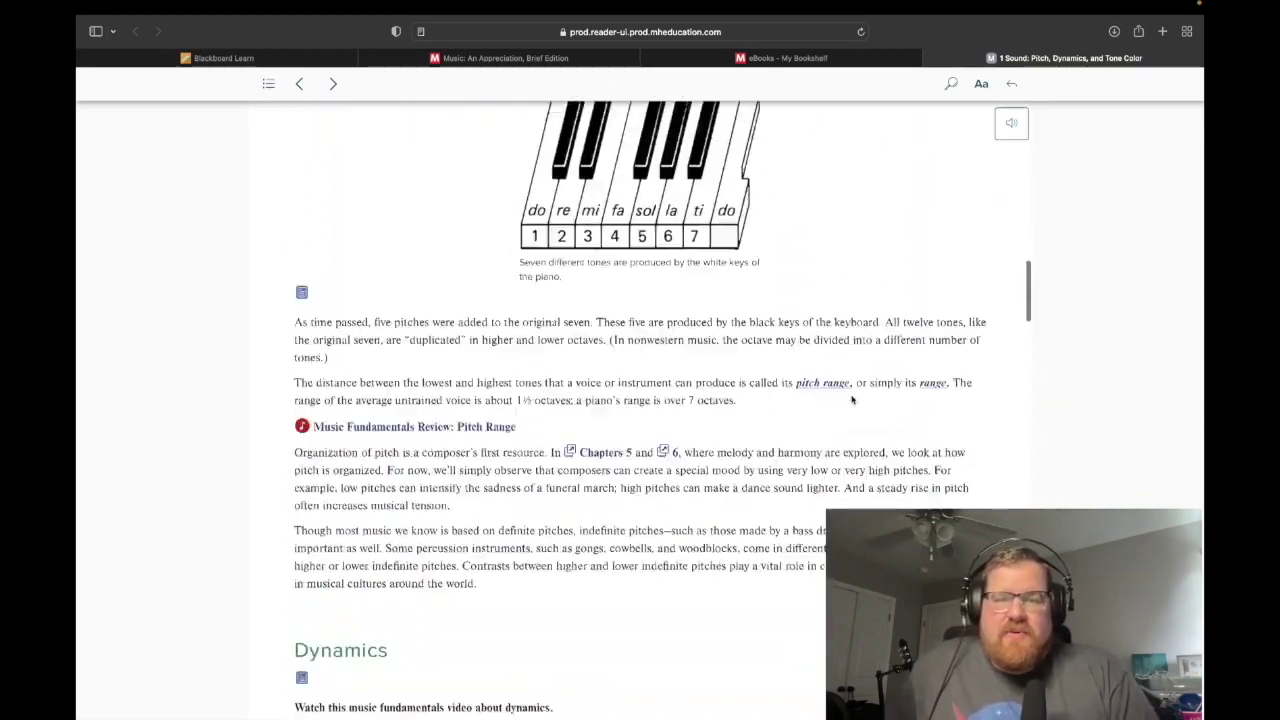
pyautogui.scroll(-8, 852, 398)
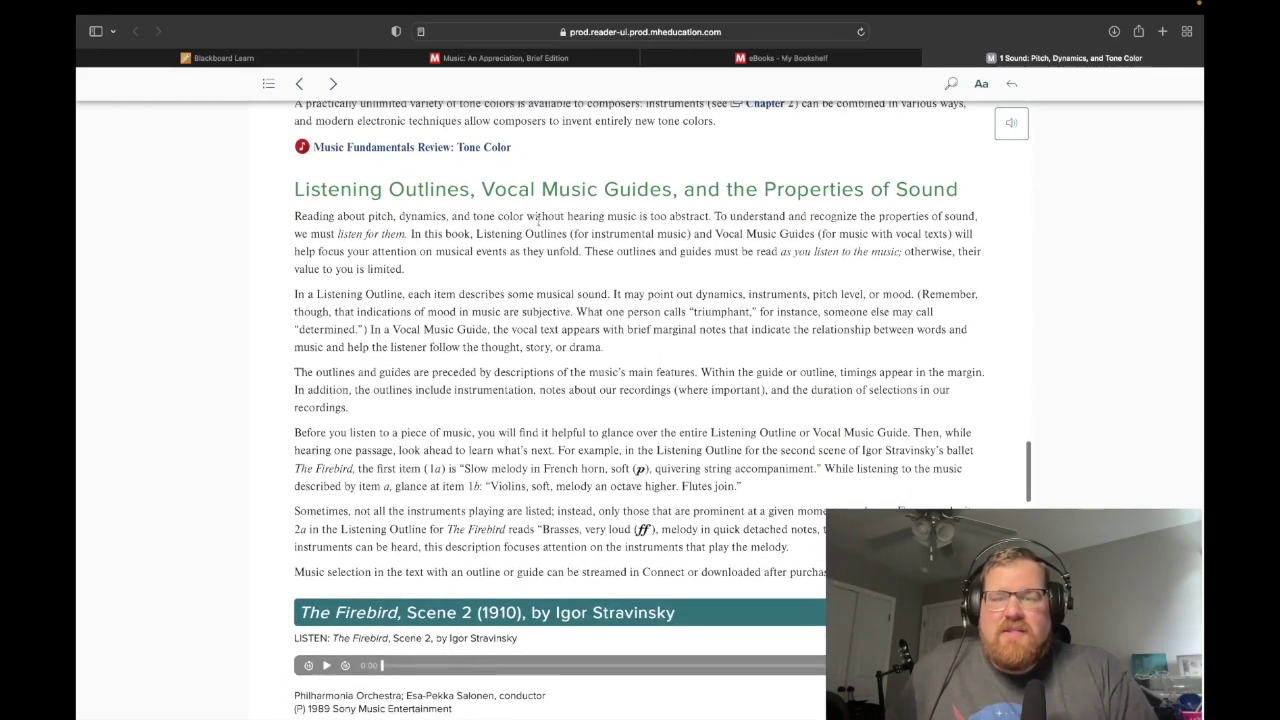
pyautogui.scroll(-2, 600, 245)
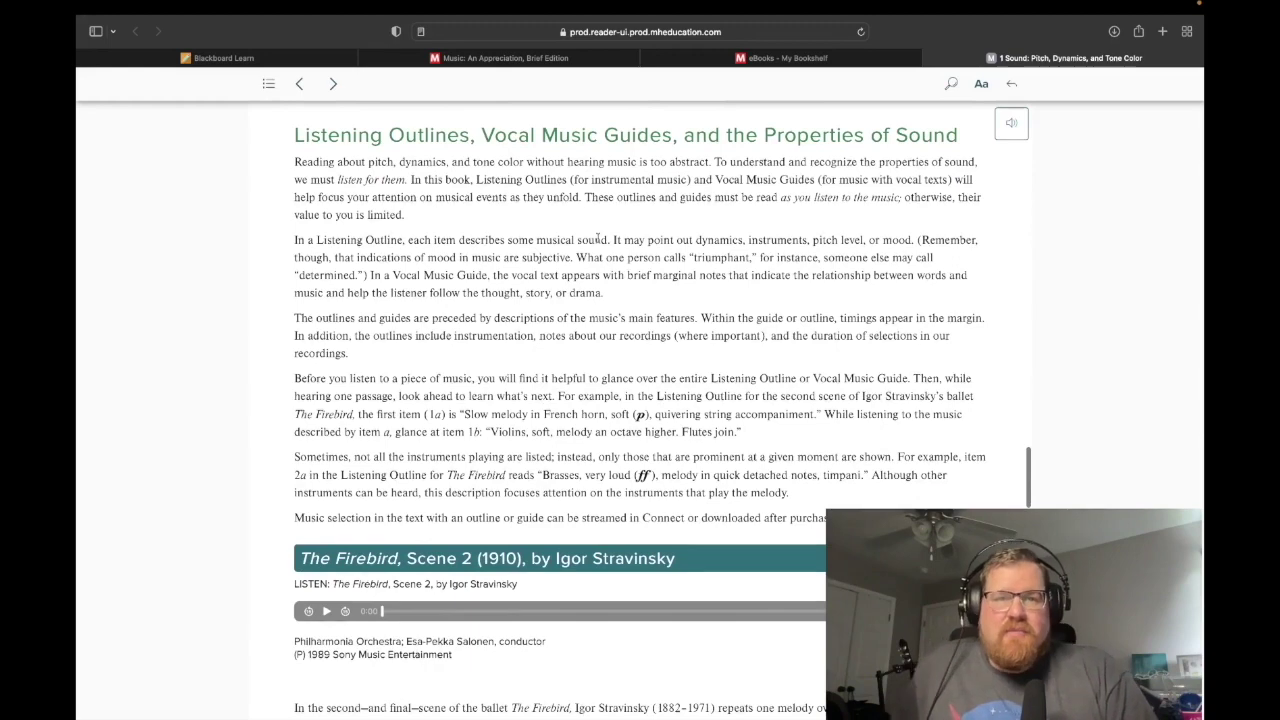
pyautogui.scroll(-2, 598, 237)
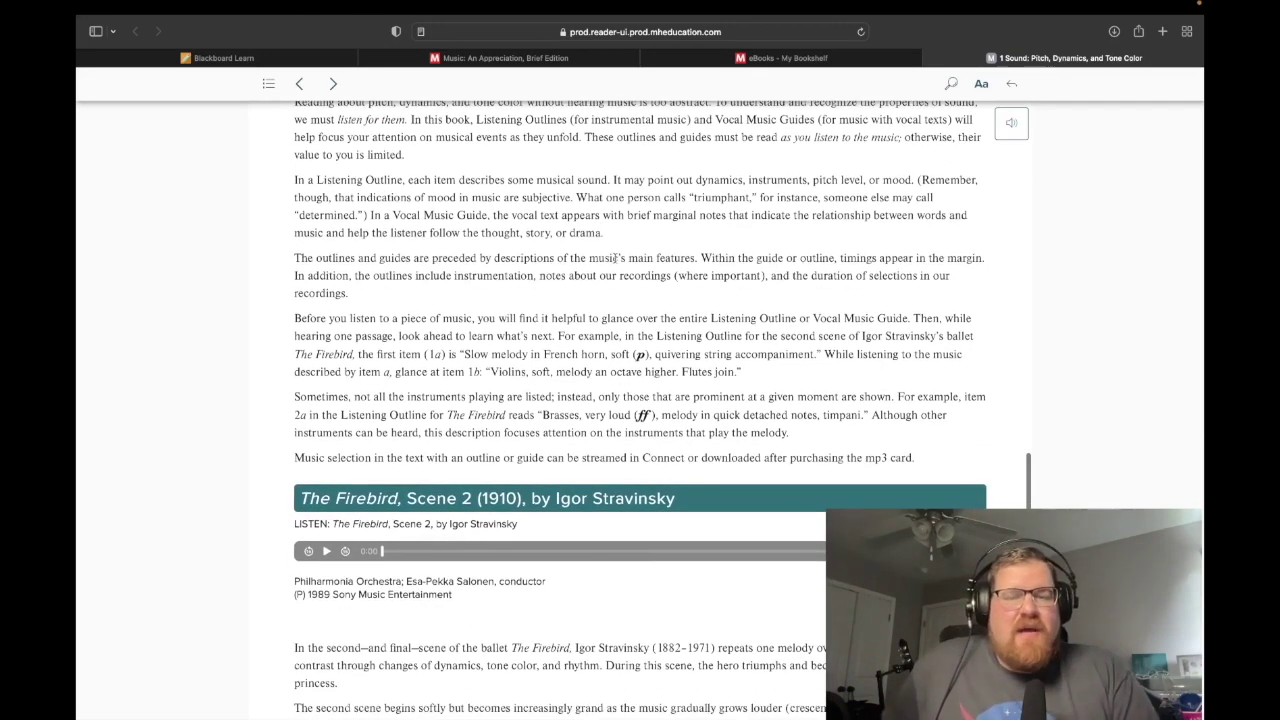
pyautogui.scroll(-5, 602, 279)
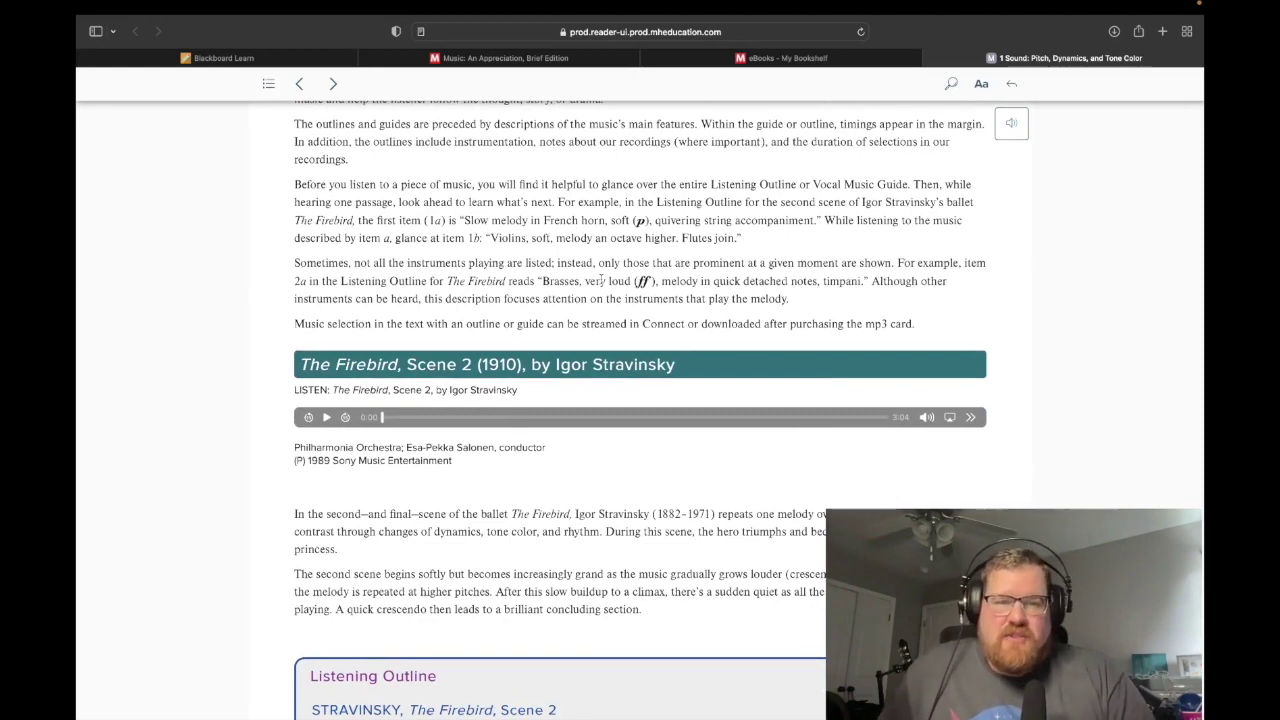
pyautogui.scroll(-5, 604, 290)
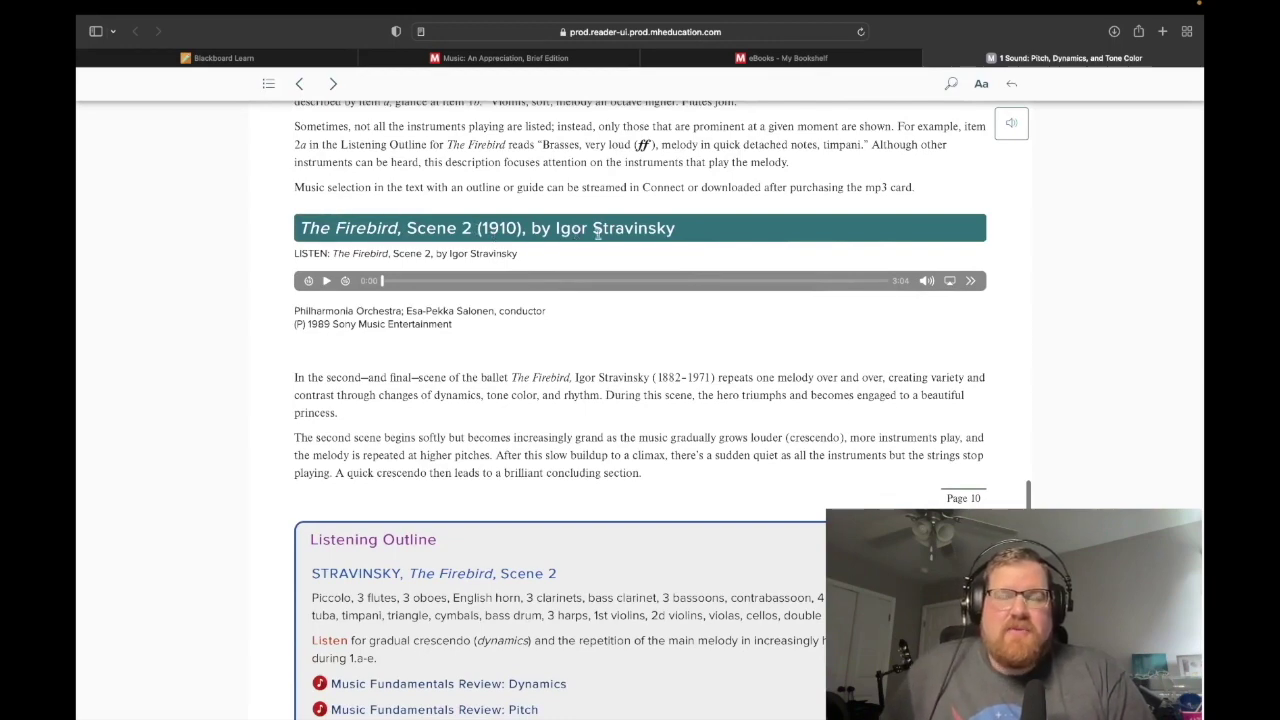
# Examine the description and timed Listening Outline for Stravinsky's The Firebird, Scene 2, below its audio player.
pyautogui.scroll(-3, 598, 236)
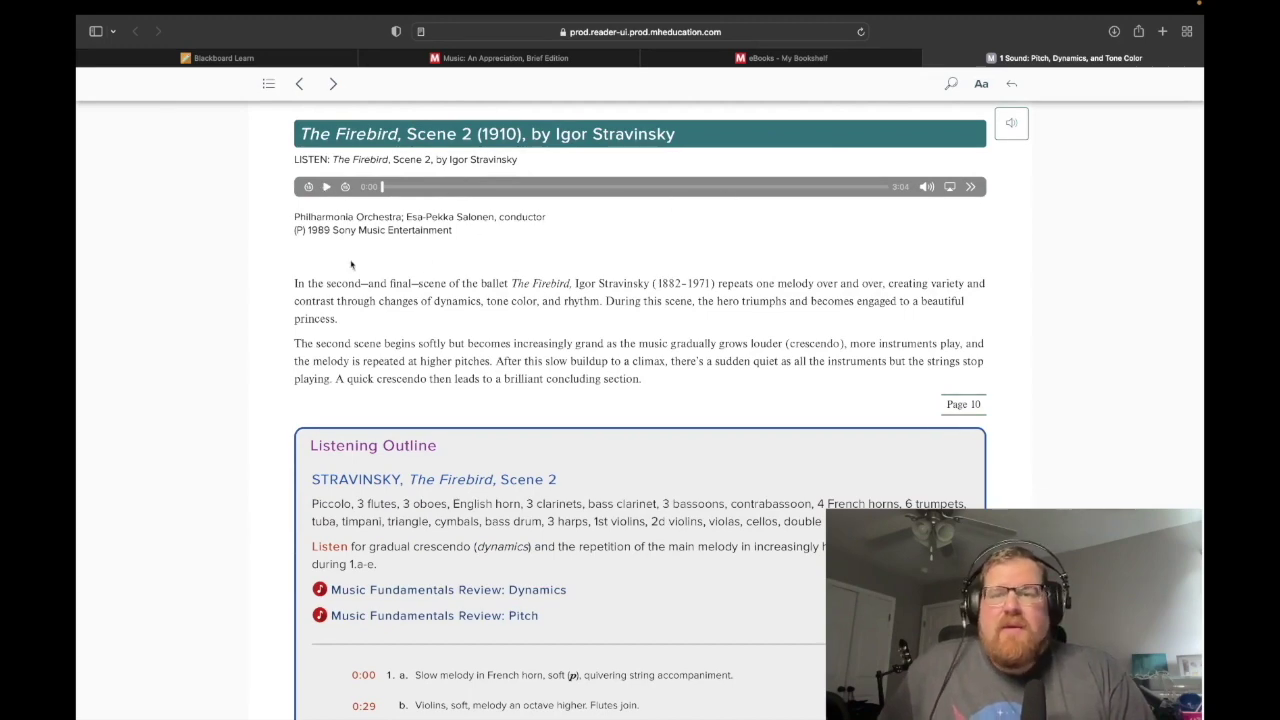
pyautogui.scroll(-2, 303, 282)
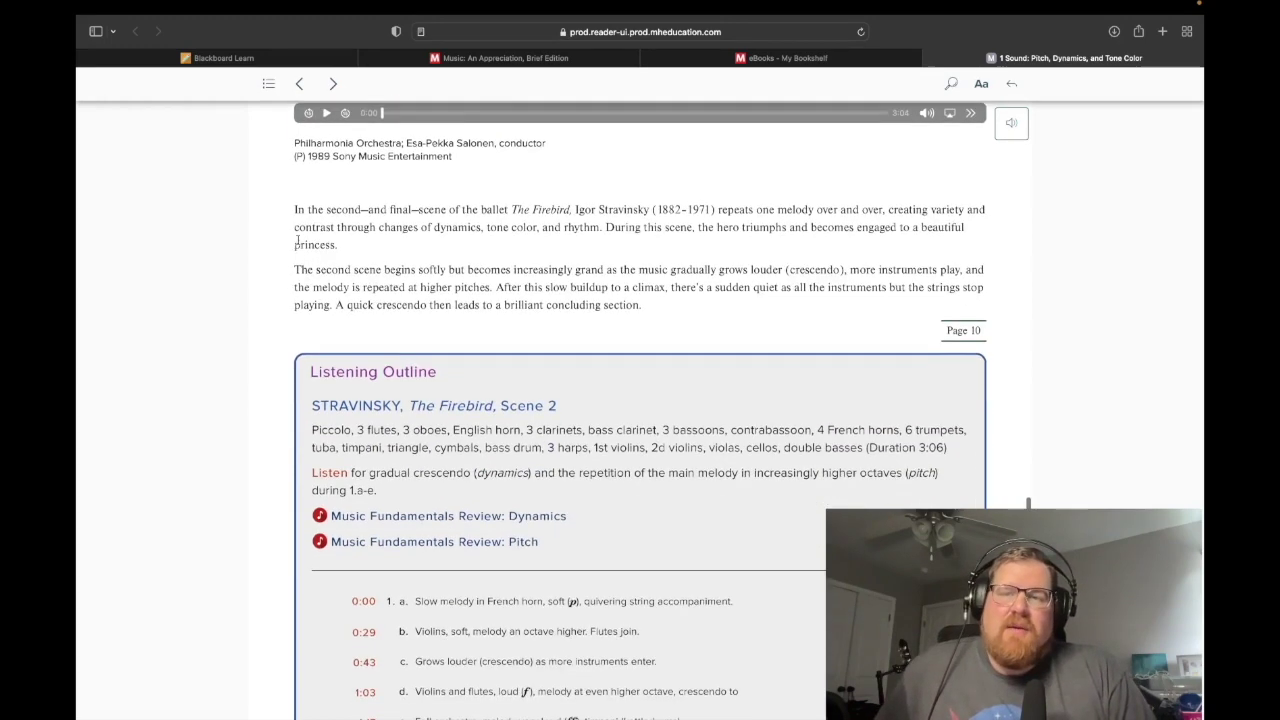
pyautogui.scroll(-4, 423, 302)
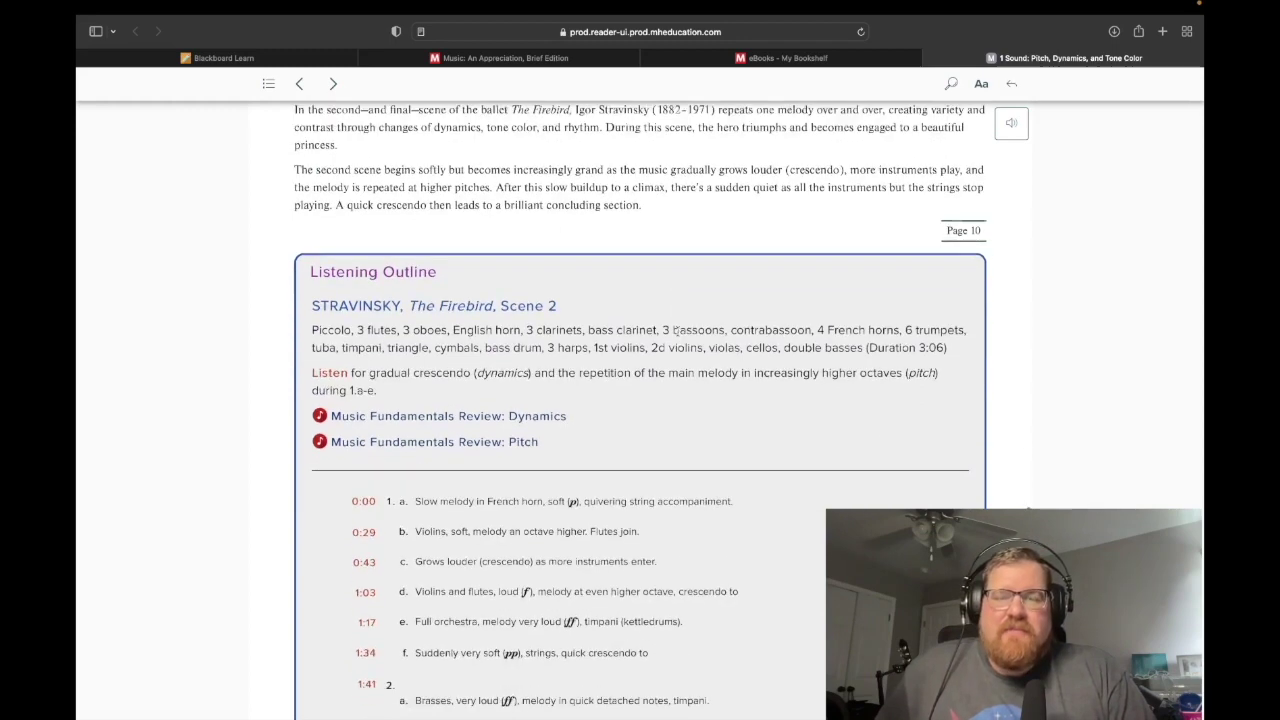
pyautogui.scroll(-3, 610, 434)
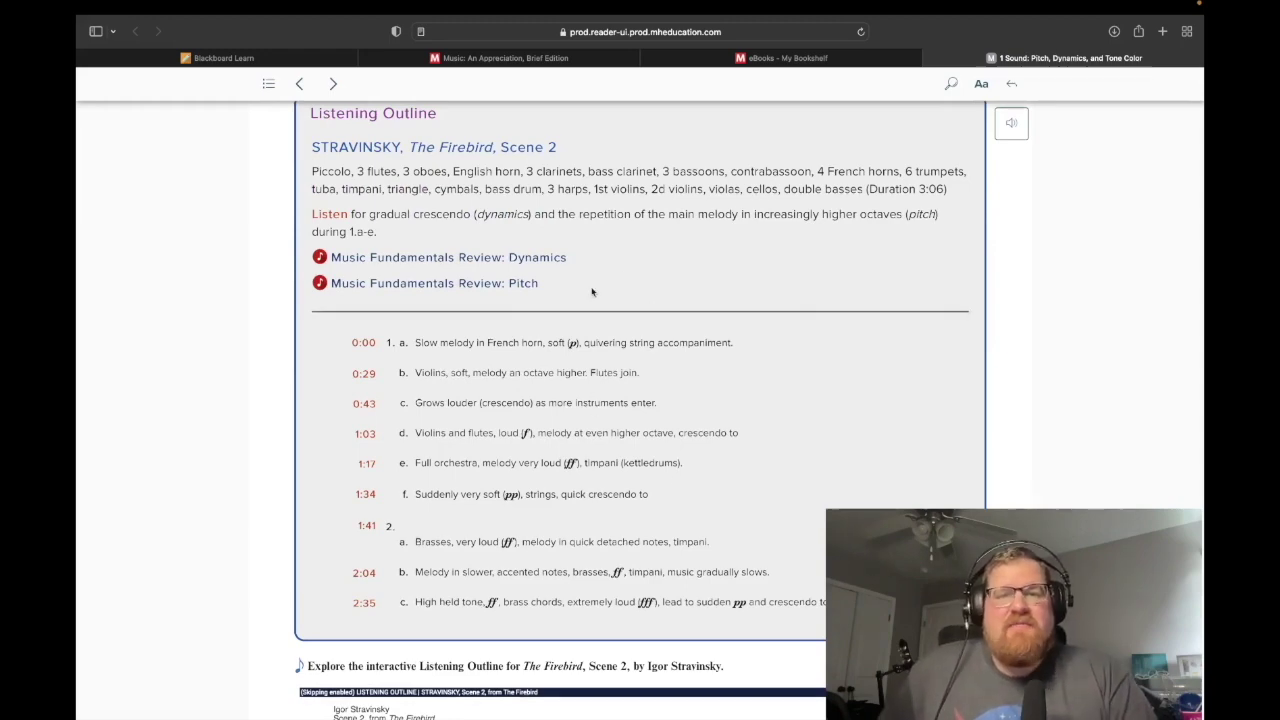
# Compare Piece 1's question about the instruments used in Word with The Firebird's Listening Outline in Safari, marking its instrument list.
pyautogui.scroll(5, 604, 309)
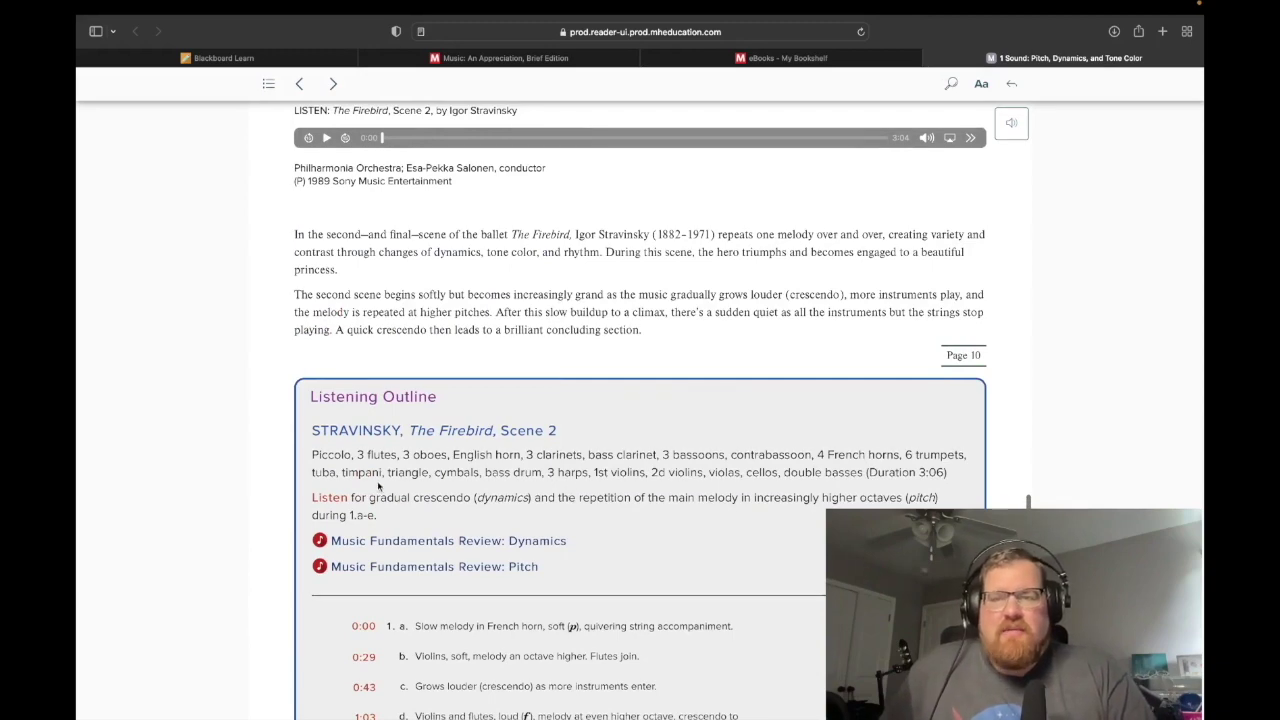
pyautogui.hotkey('ctrl', 'Left')
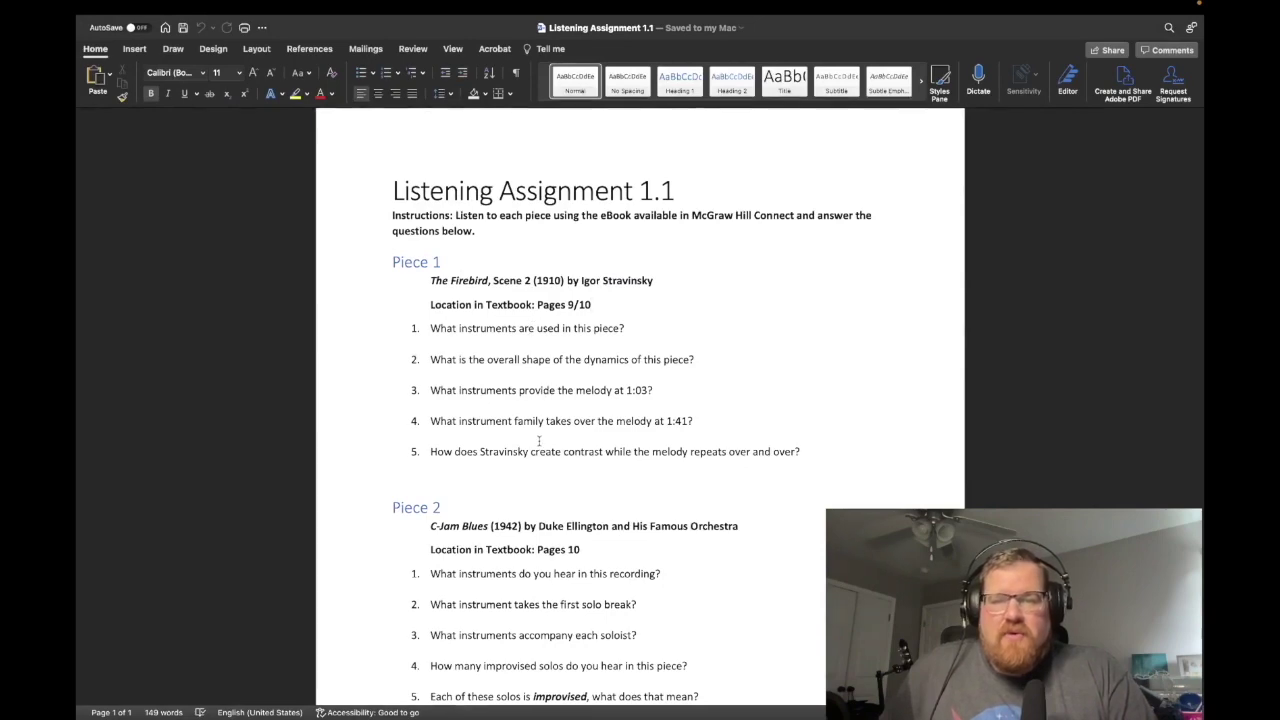
pyautogui.hotkey('ctrl', 'Right')
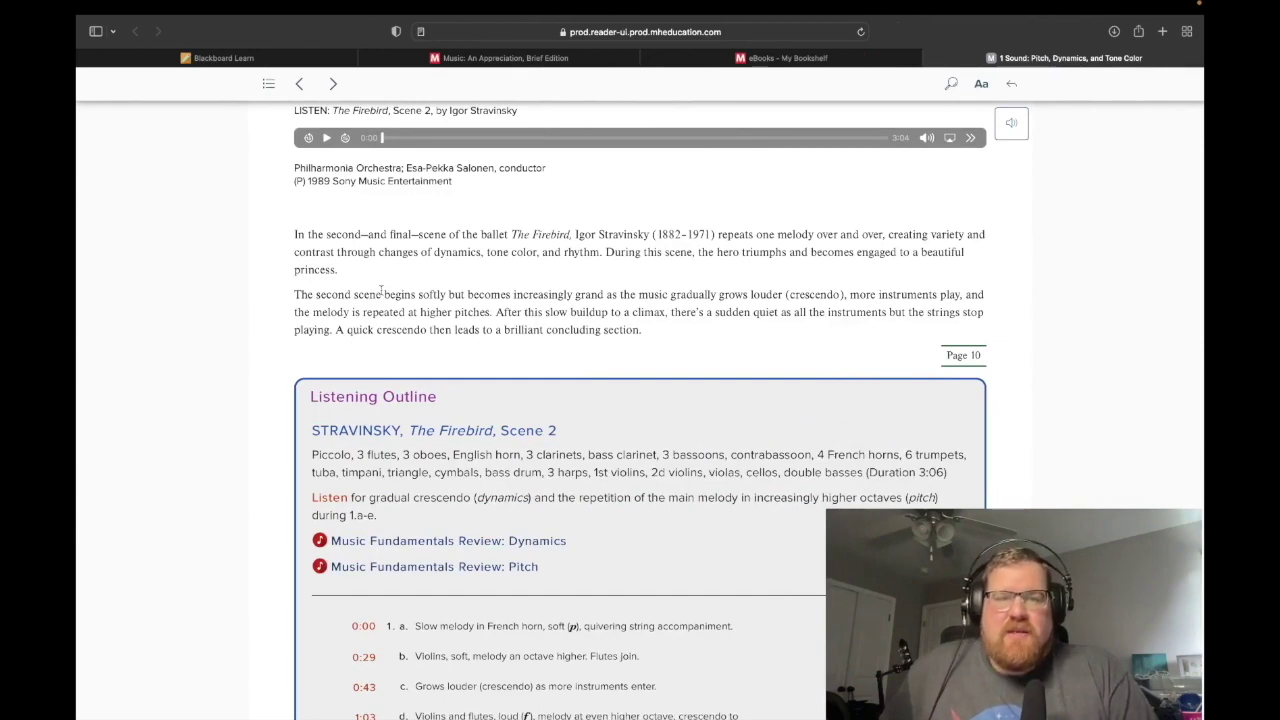
pyautogui.hotkey('ctrl', 'Left')
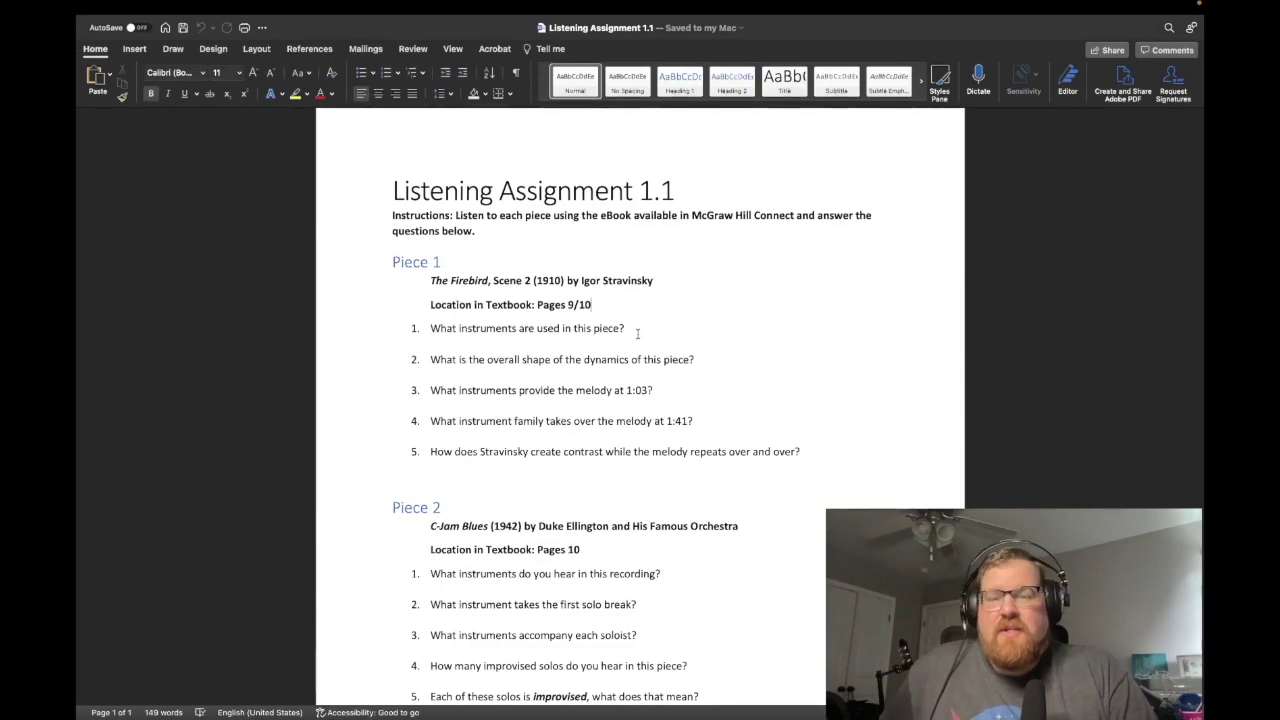
pyautogui.hotkey('ctrl', 'Right')
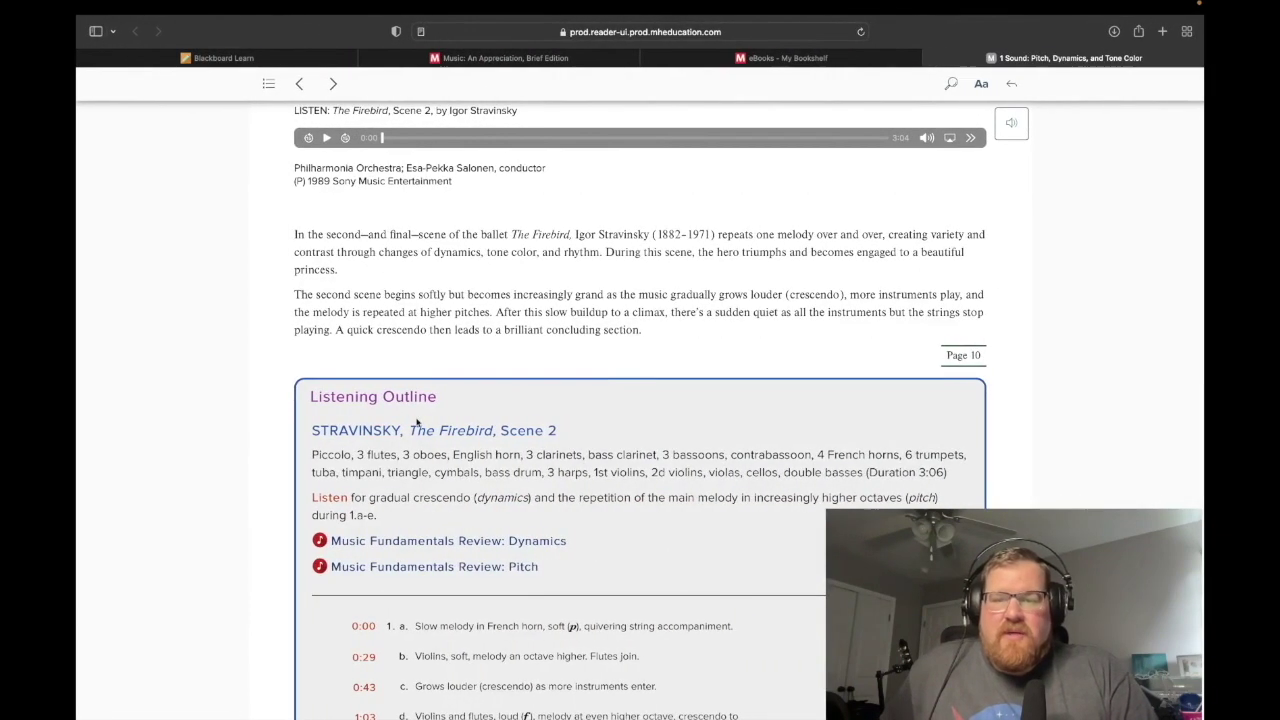
pyautogui.scroll(-4, 605, 379)
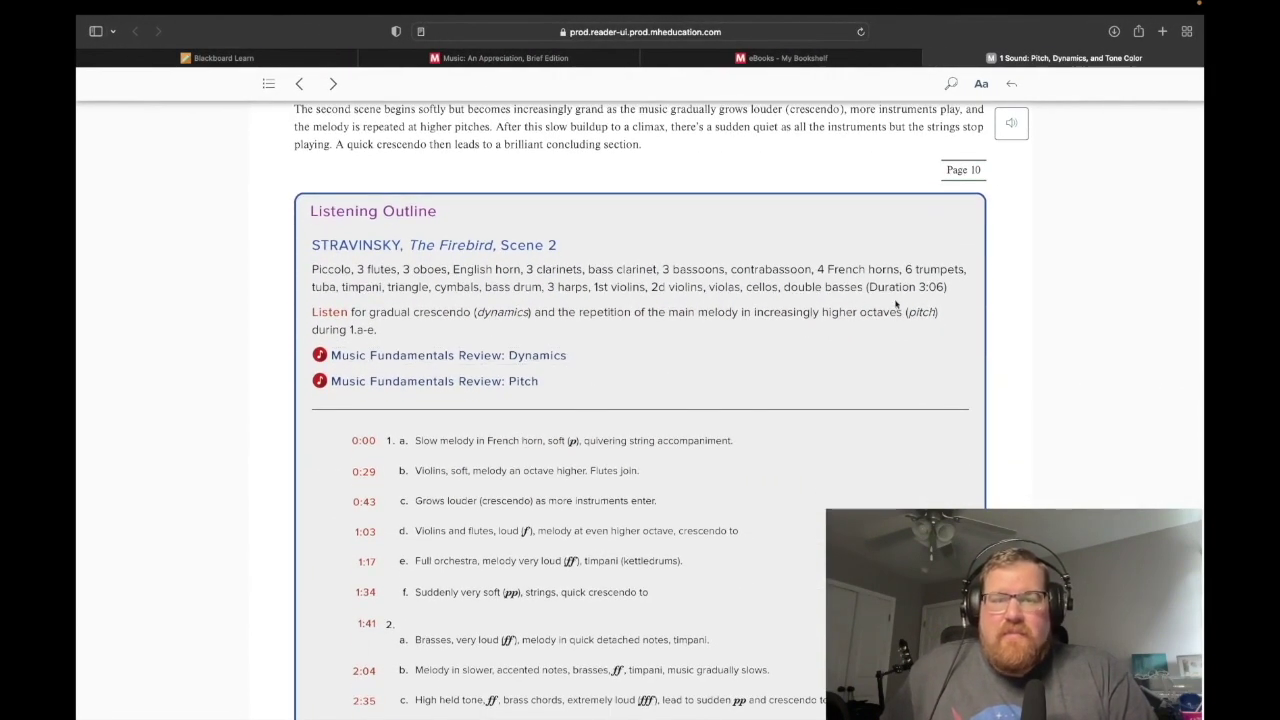
pyautogui.moveTo(866, 287); pyautogui.dragTo(311, 270)
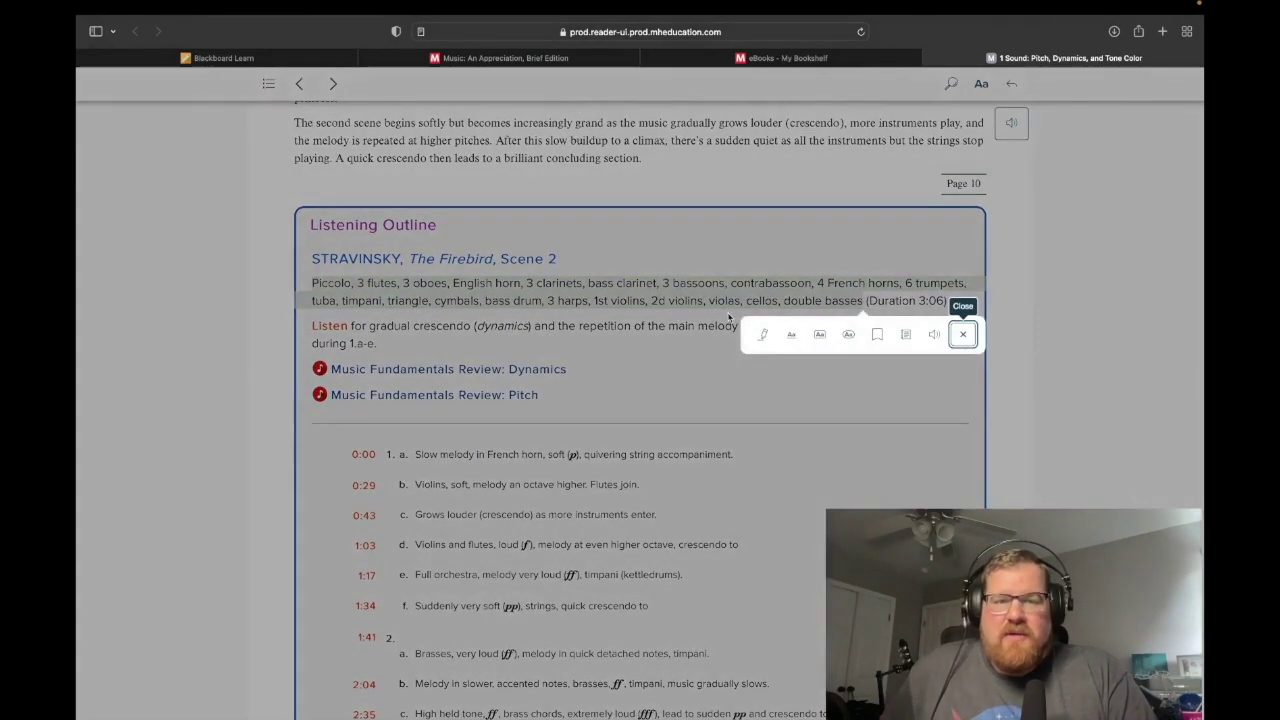
pyautogui.click(1049, 332)
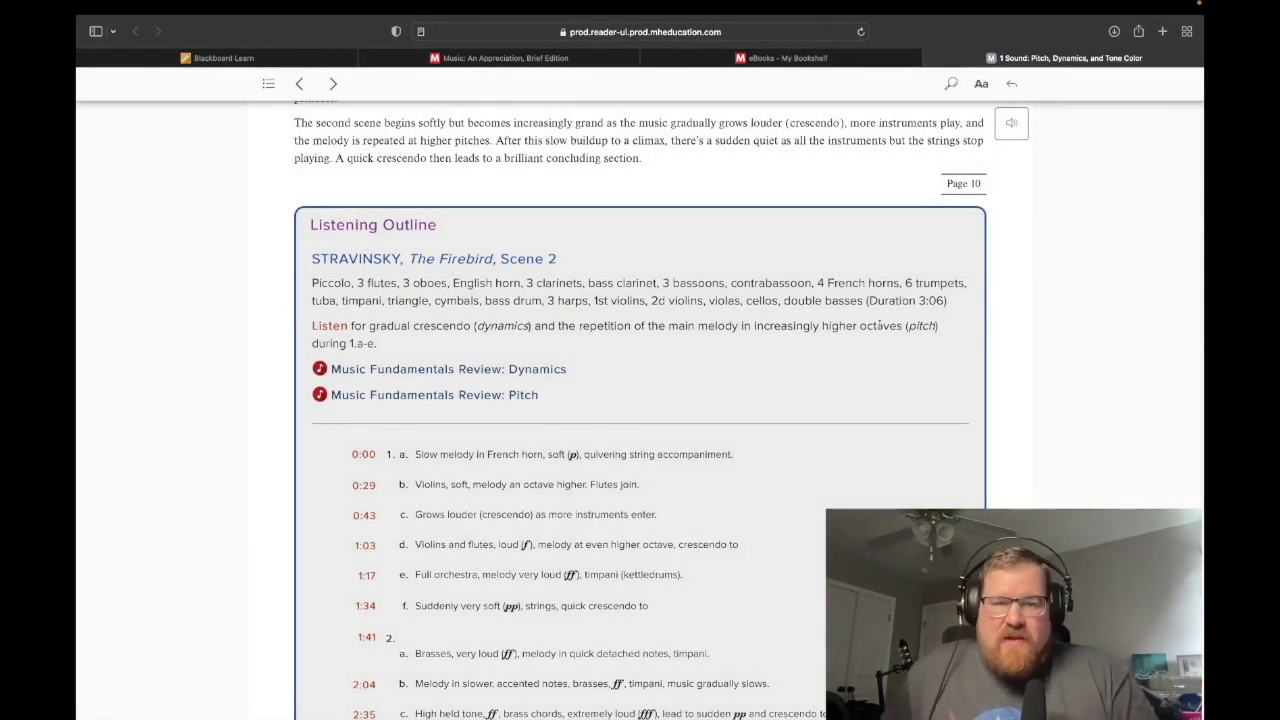
pyautogui.scroll(1, 688, 318)
# Check the Word question on the overall shape of the dynamics against the timed entries in The Firebird's Listening Outline in Safari.
pyautogui.hotkey('ctrl', 'Left')
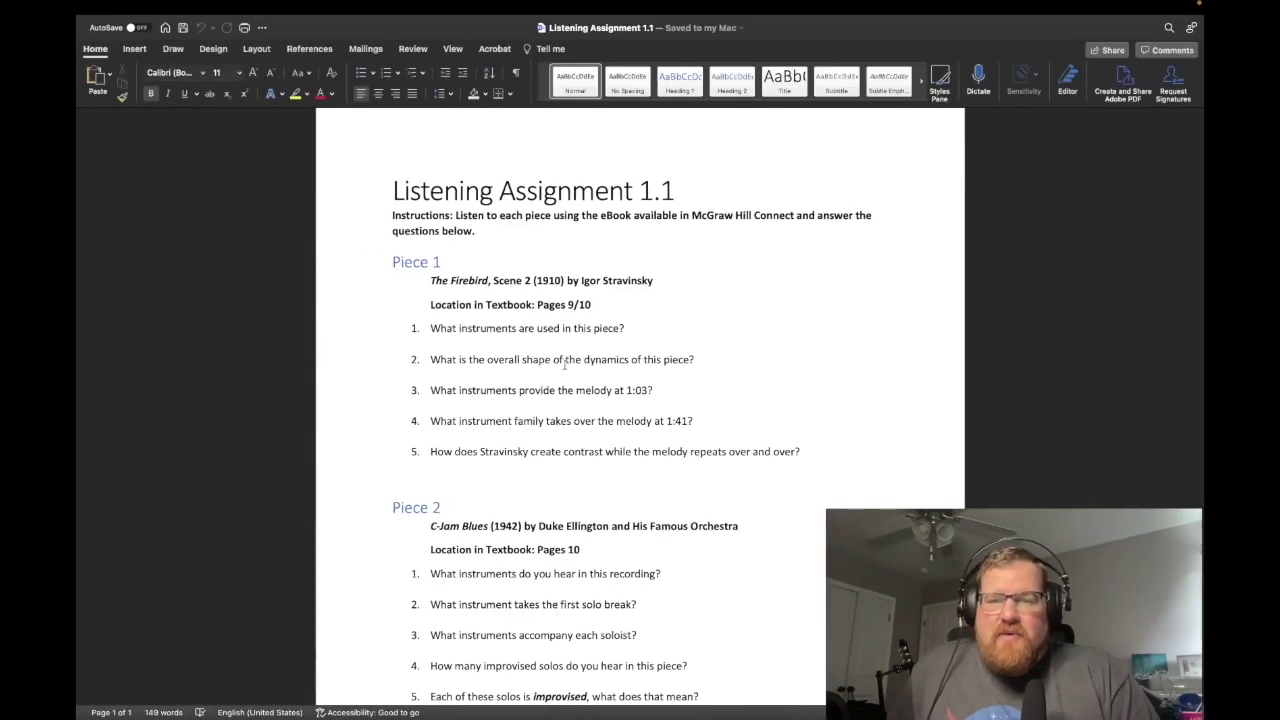
pyautogui.scroll(-1, 565, 365)
pyautogui.hotkey('ctrl', 'Right')
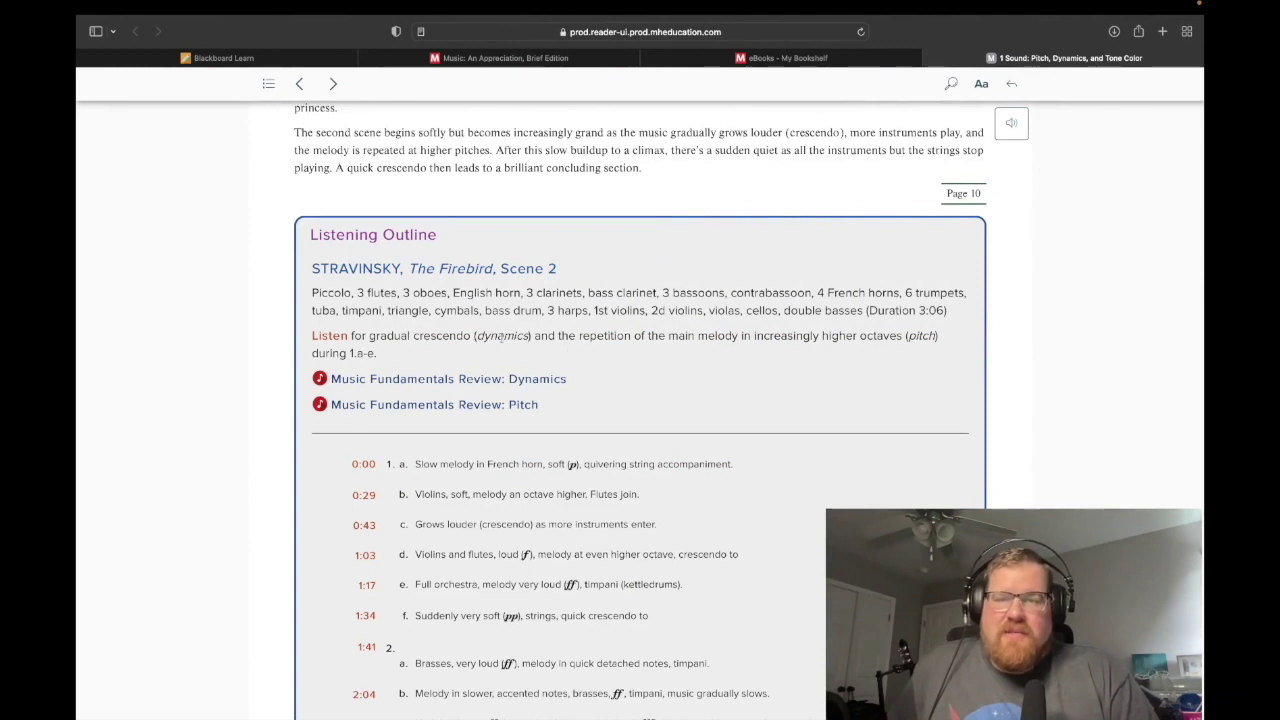
pyautogui.scroll(-3, 735, 422)
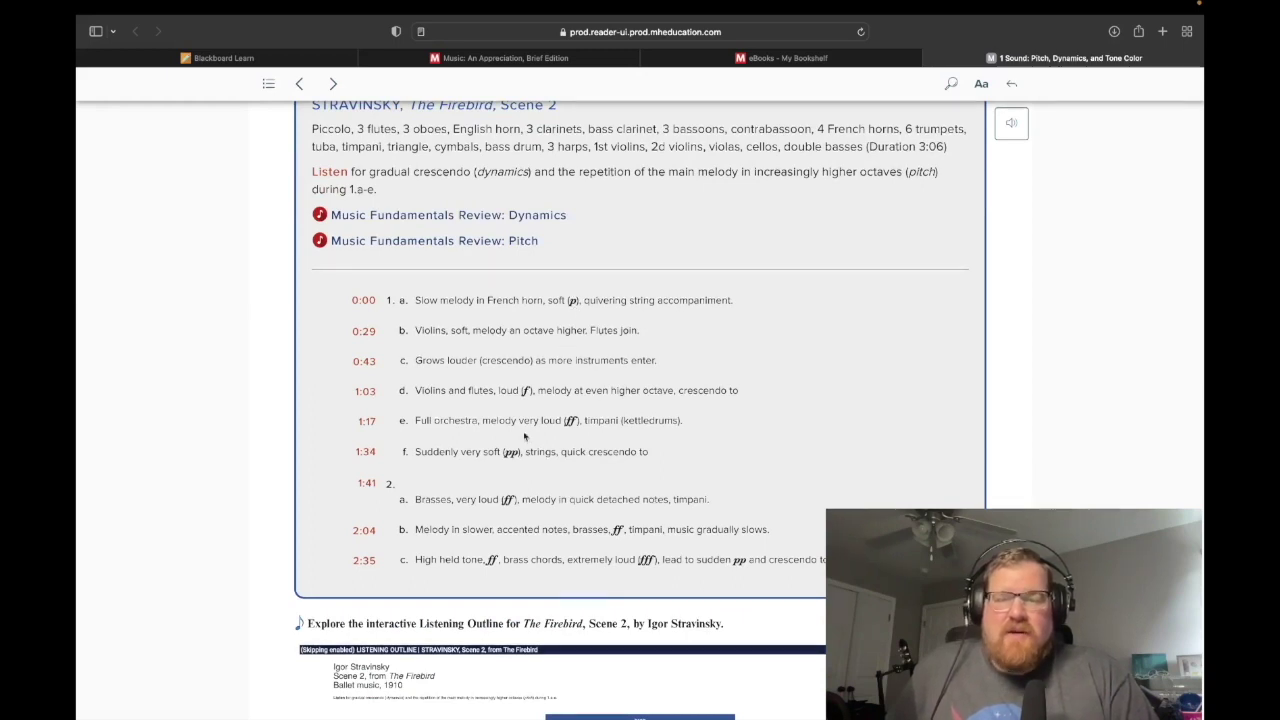
pyautogui.scroll(1, 719, 496)
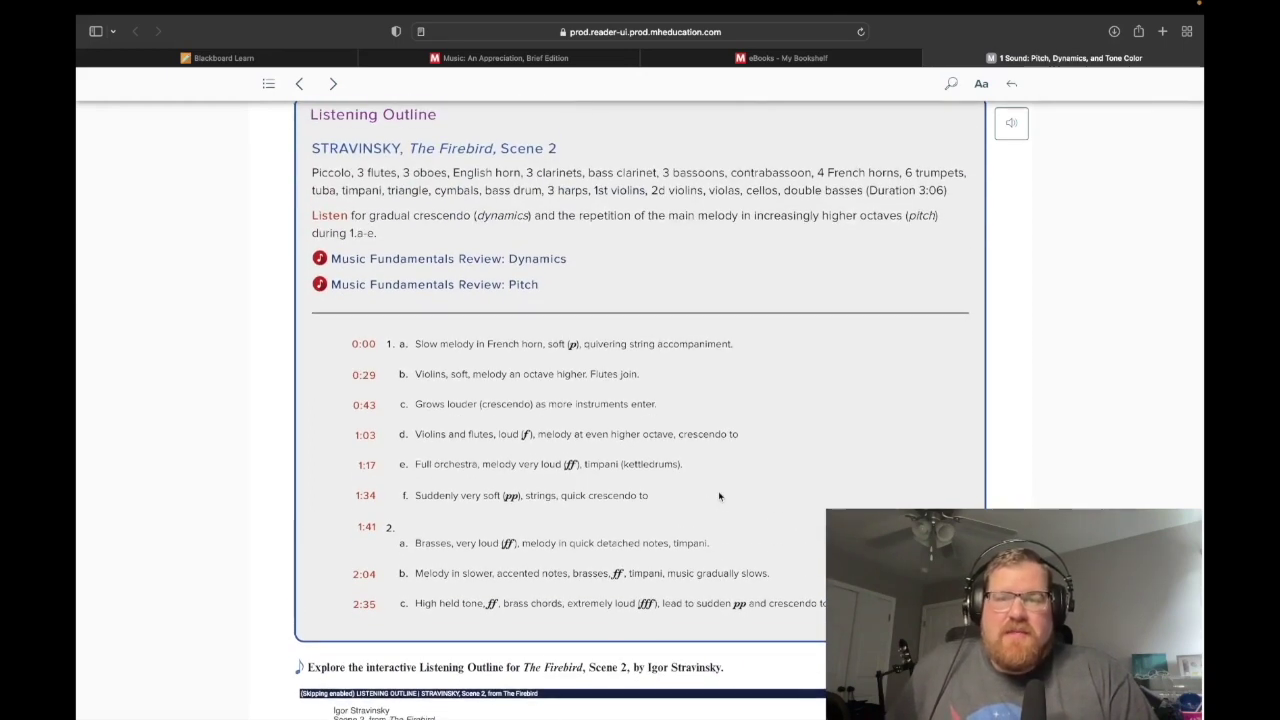
# Look up the Word question on the melody instruments at 1:03 in the eBook's Listening Outline, marking the 1:03 entry.
pyautogui.hotkey('ctrl', 'Left')
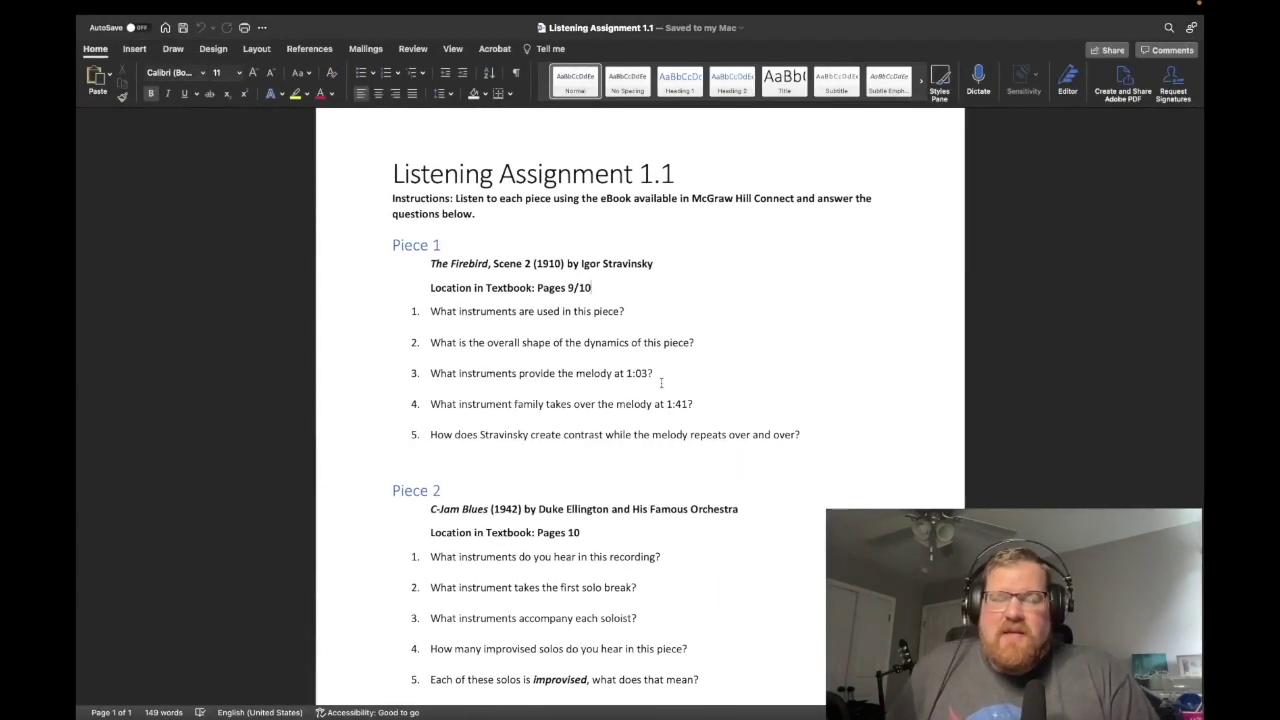
pyautogui.hotkey('ctrl', 'Right')
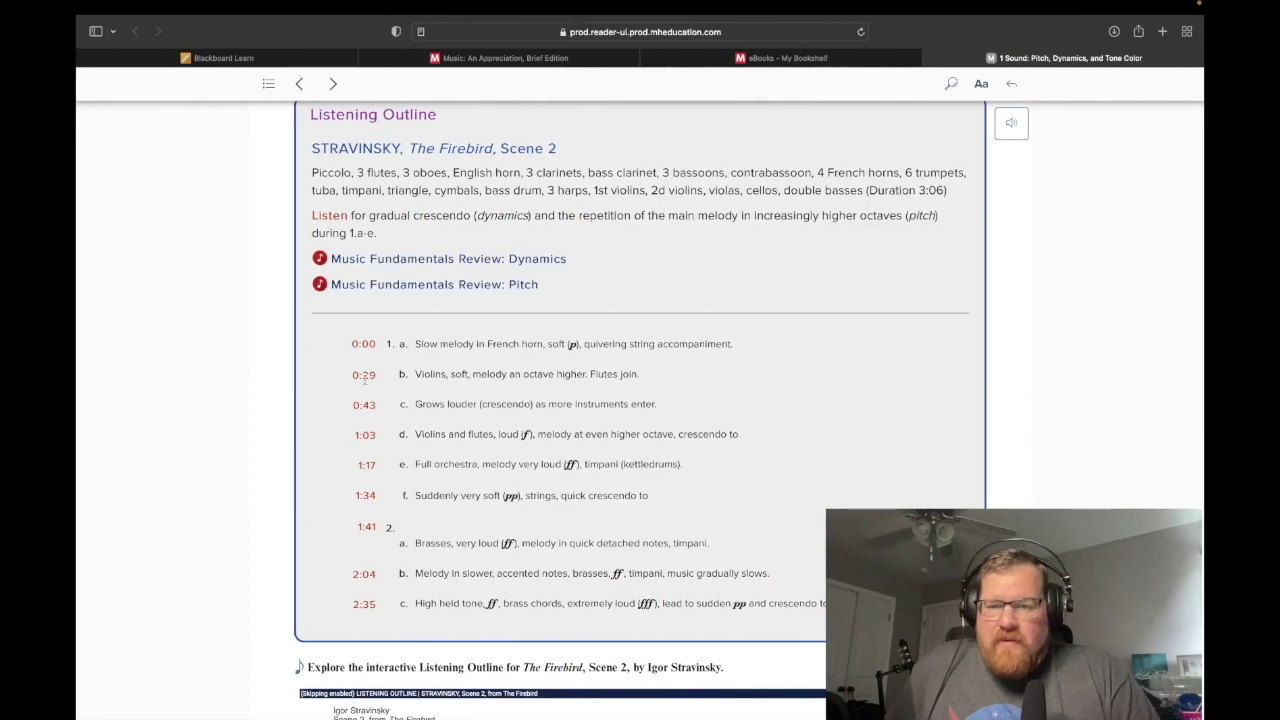
pyautogui.moveTo(355, 430); pyautogui.dragTo(558, 447)
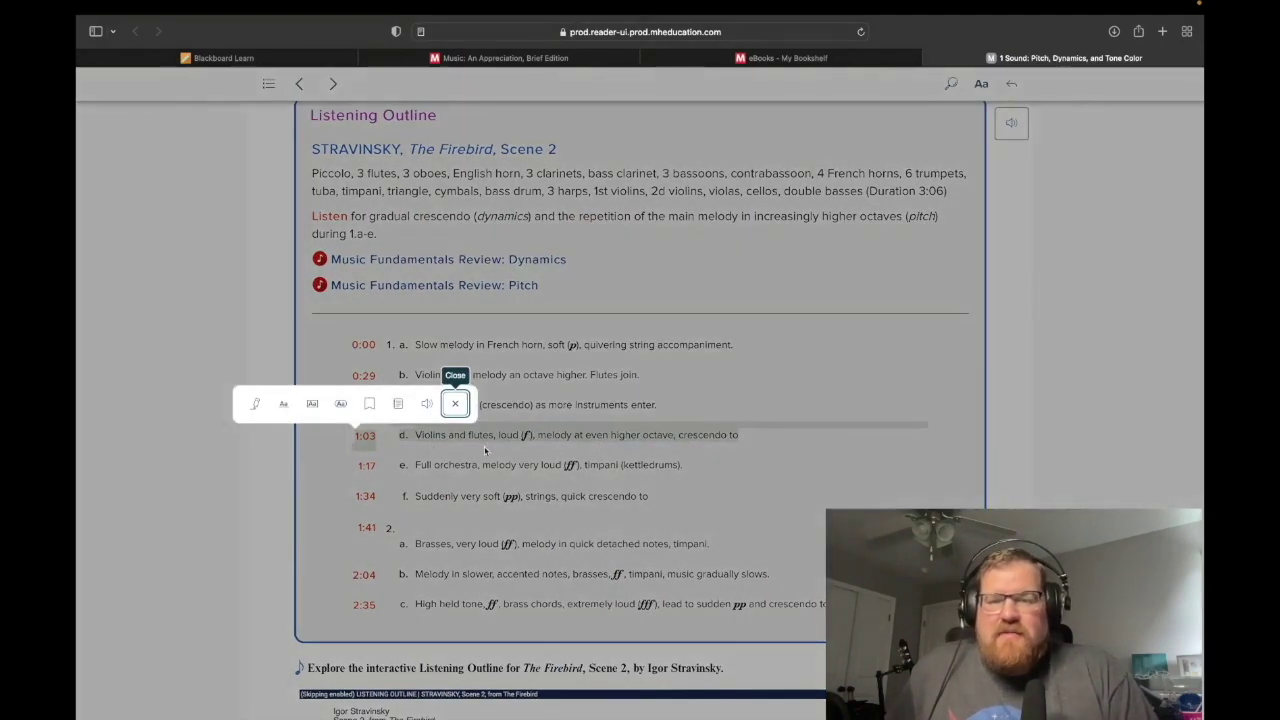
pyautogui.press('Escape')
# Look up the Word question on the instrument family at 1:41 in the eBook's Listening Outline, marking the 1:41 entry.
pyautogui.hotkey('ctrl', 'Left')
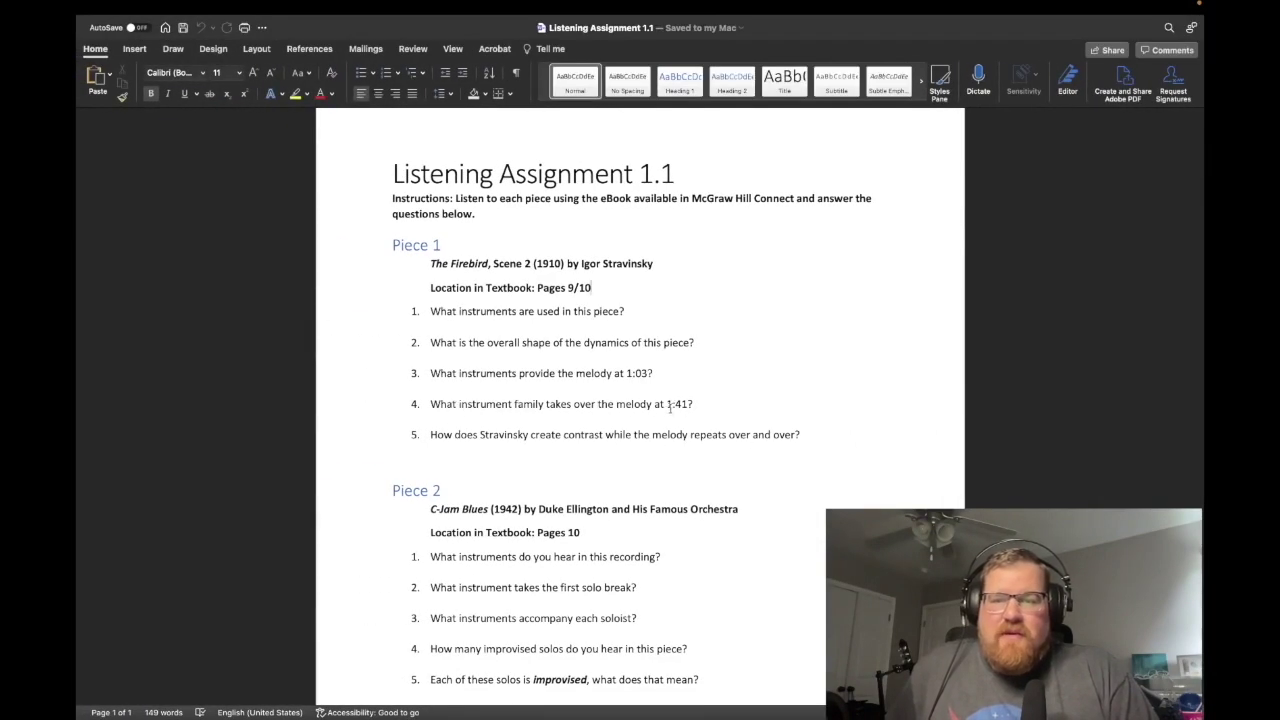
pyautogui.hotkey('ctrl', 'Right')
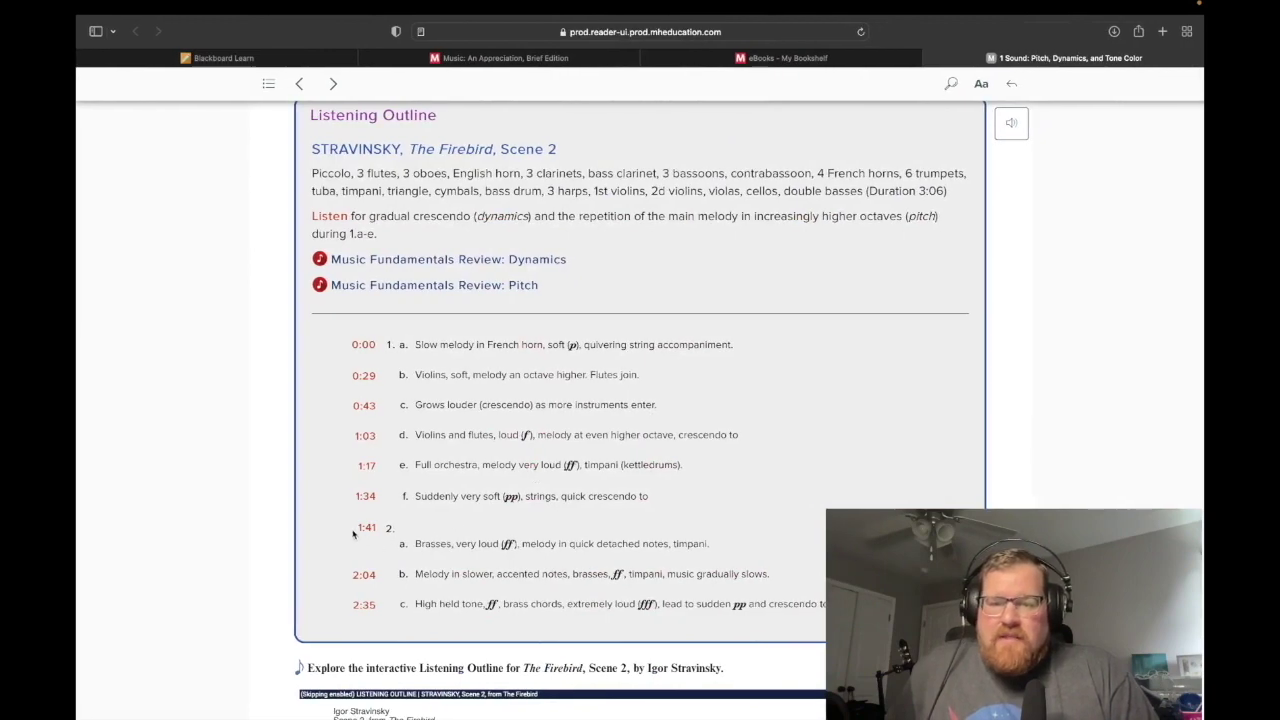
pyautogui.moveTo(352, 534); pyautogui.dragTo(744, 562)
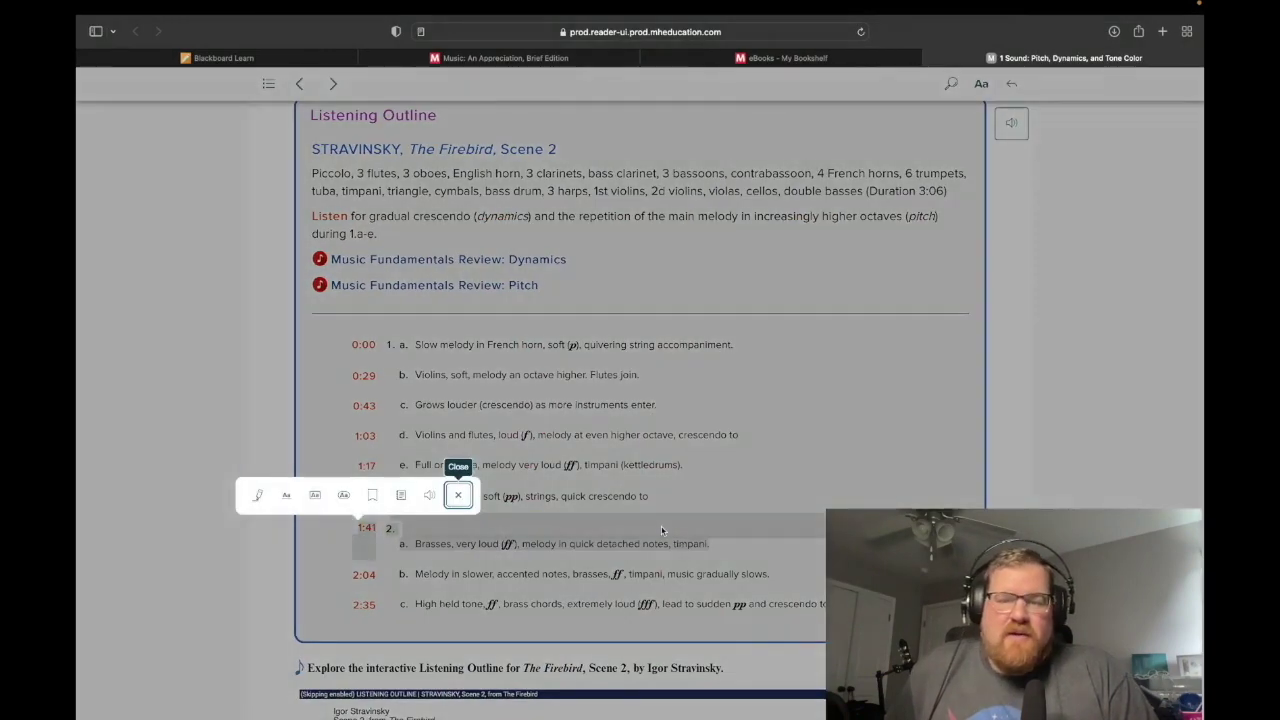
pyautogui.click(389, 529)
# Check the Word question on how Stravinsky creates contrast against the eBook's description of The Firebird, Scene 2, below its audio player.
pyautogui.hotkey('ctrl', 'Left')
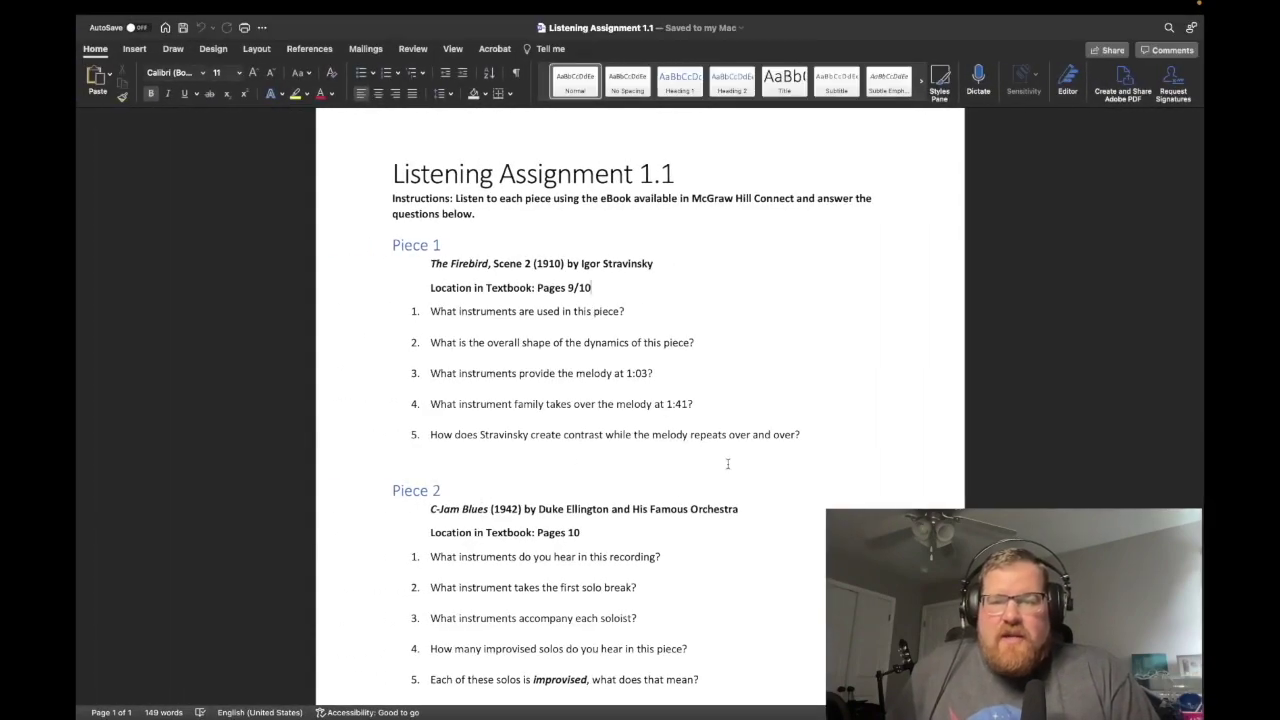
pyautogui.hotkey('ctrl', 'Right')
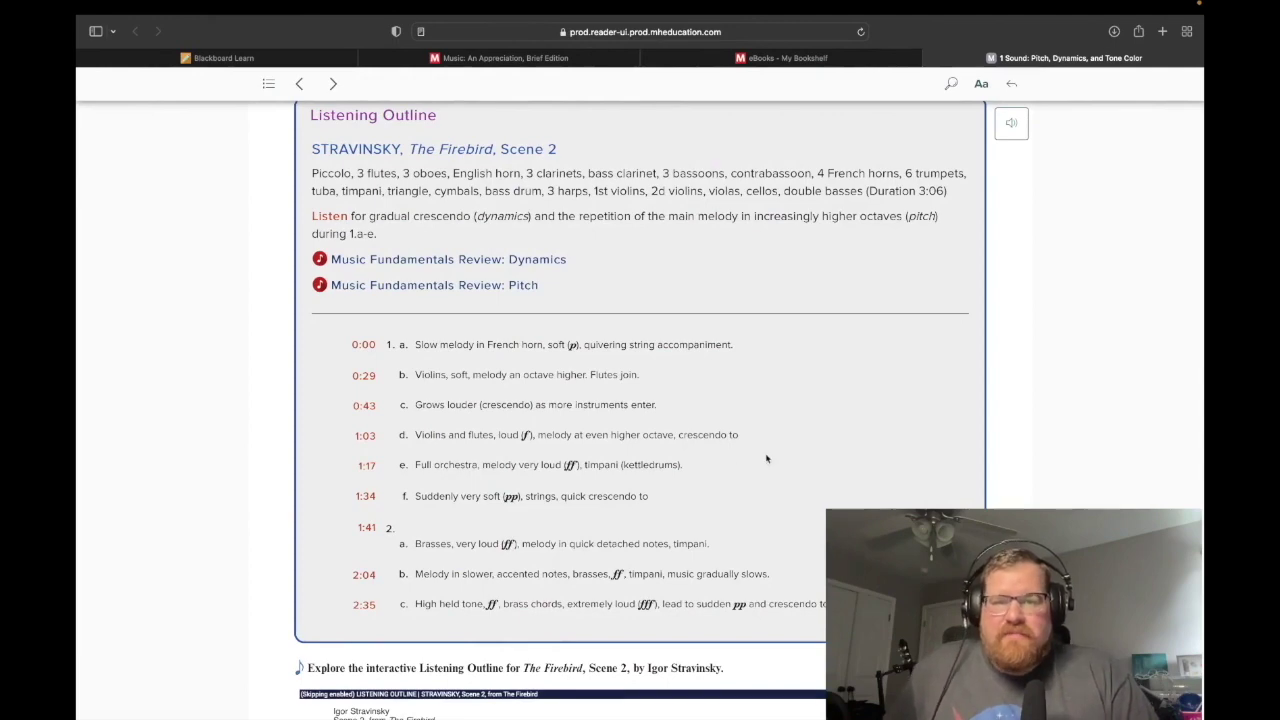
pyautogui.scroll(5, 737, 462)
pyautogui.scroll(1, 786, 451)
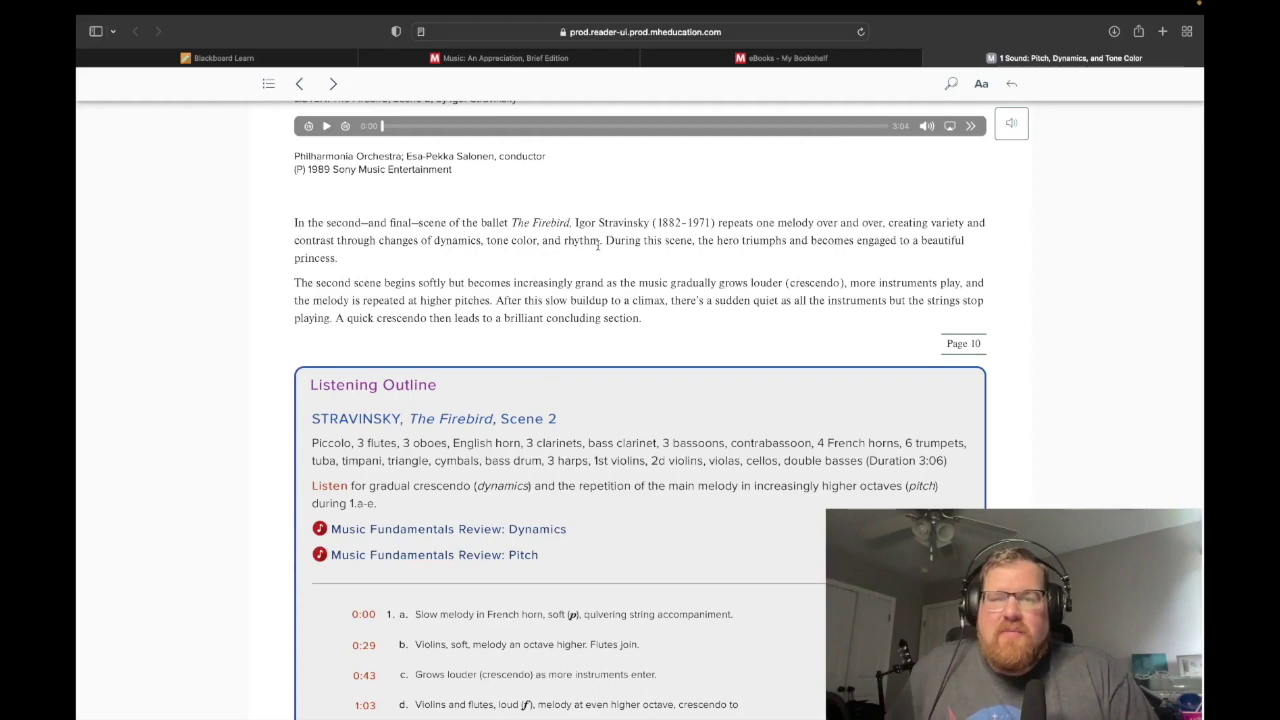
pyautogui.moveTo(608, 240); pyautogui.dragTo(850, 241)
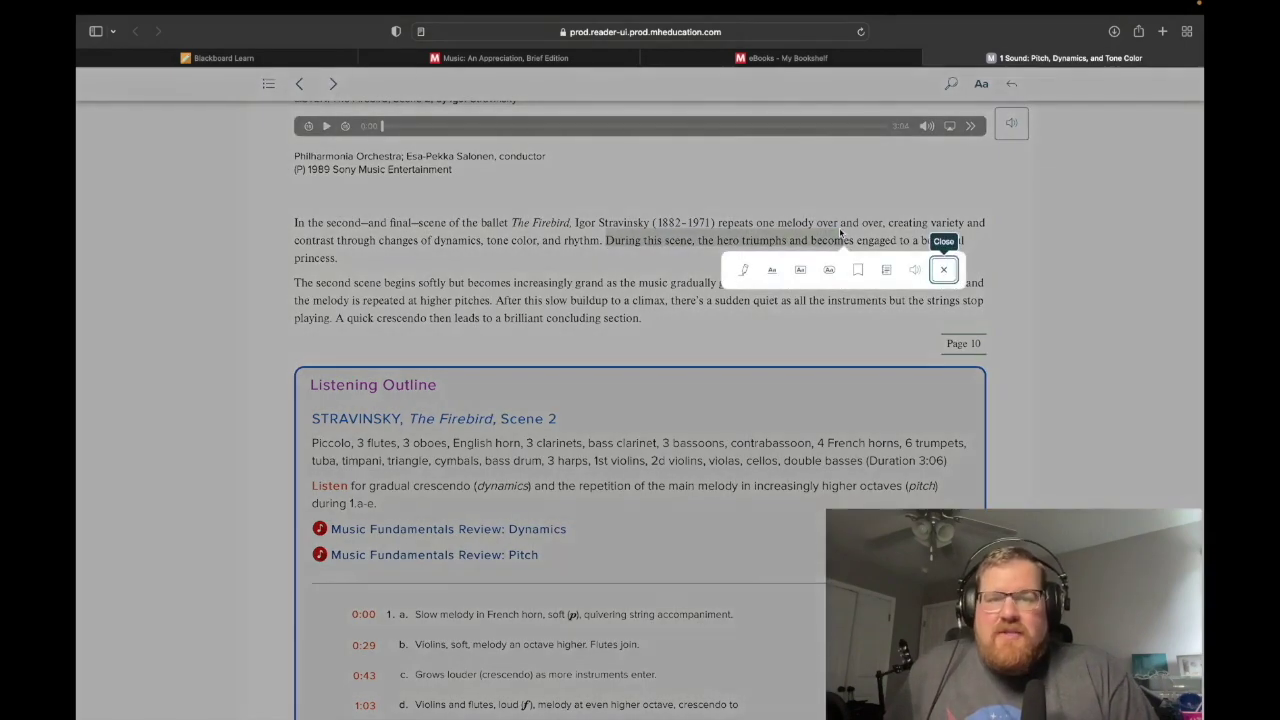
pyautogui.click(842, 220)
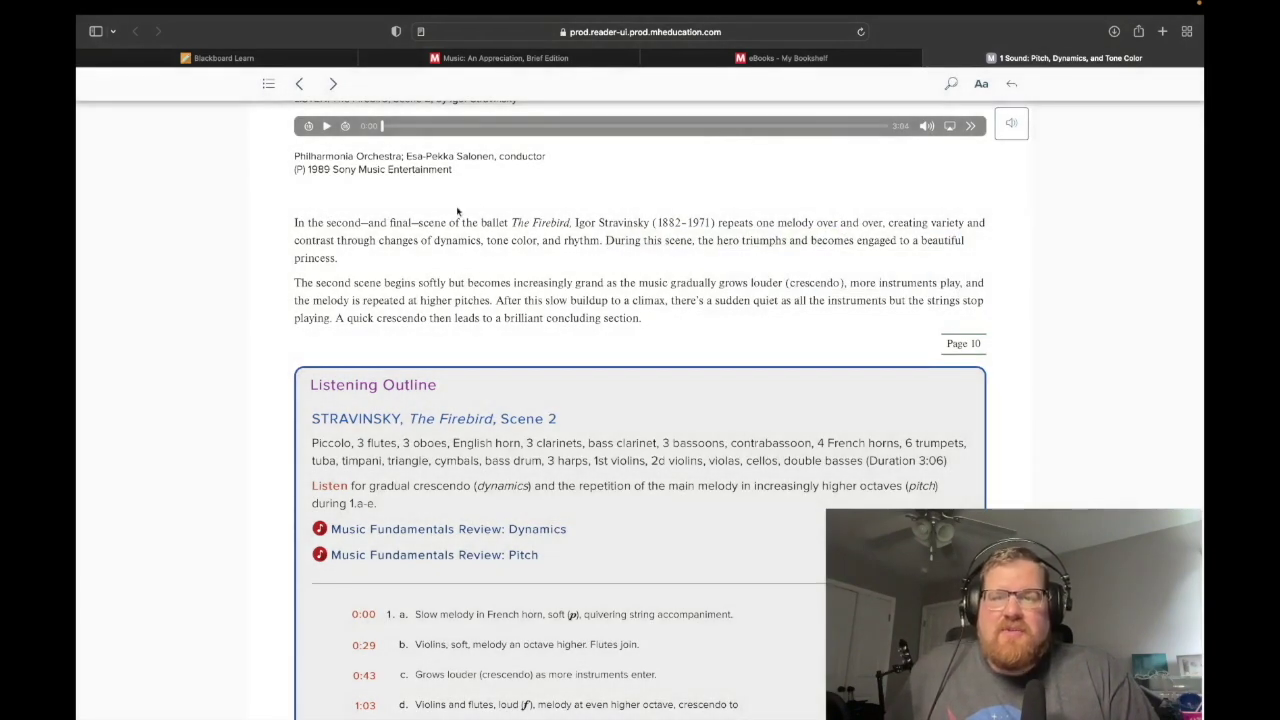
# Find the C-Jam Blues section by Duke Ellington further down the chapter and examine its audio player, description and Listening Outline.
pyautogui.scroll(-2, 681, 283)
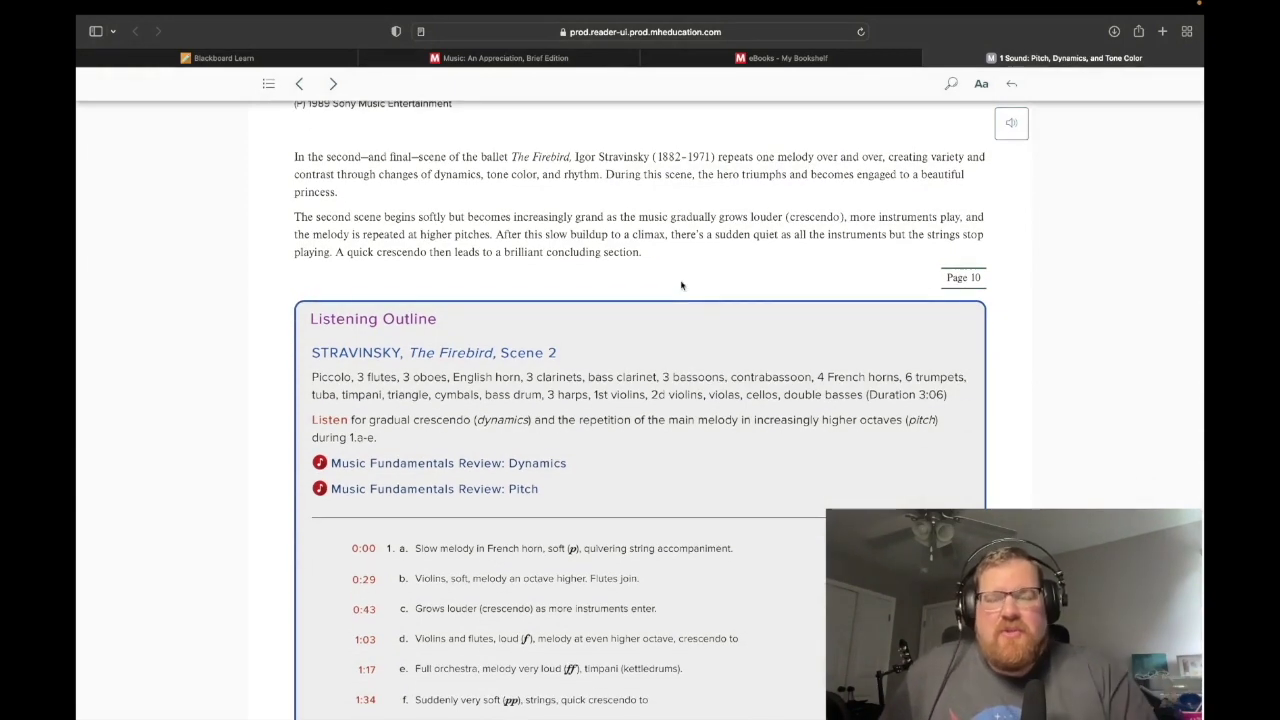
pyautogui.scroll(-10, 681, 285)
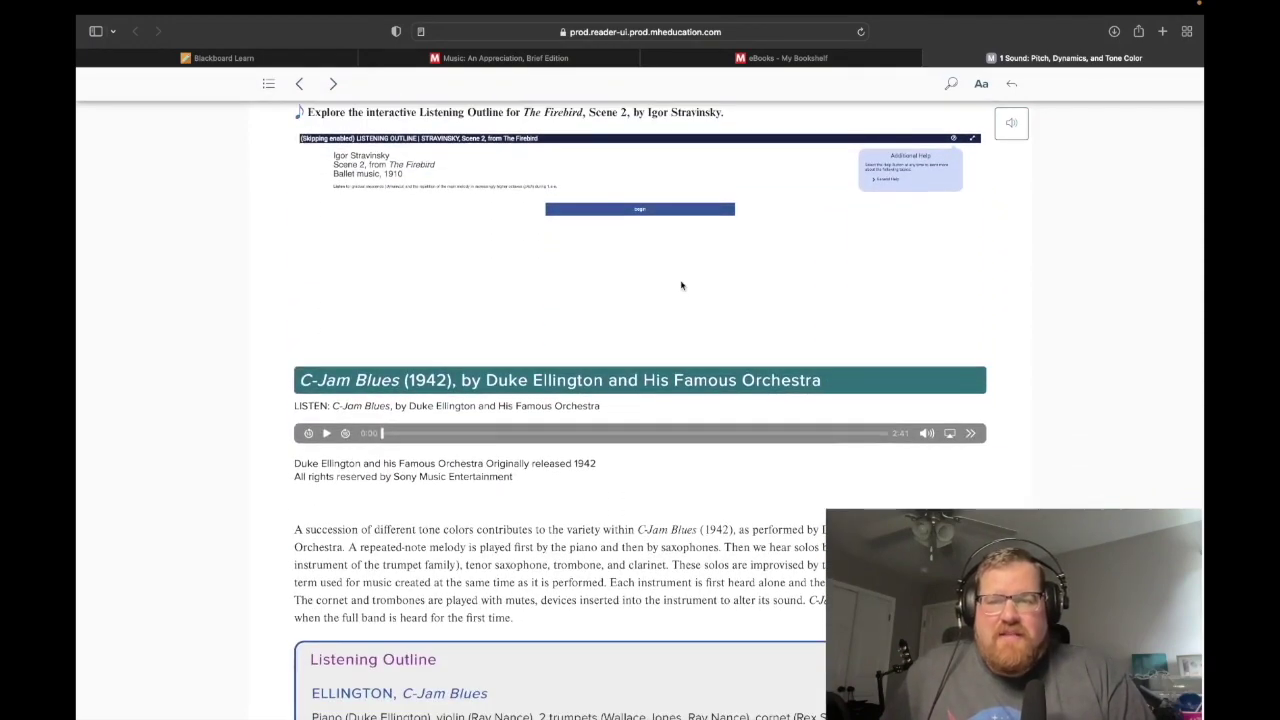
pyautogui.scroll(4, 681, 285)
pyautogui.scroll(-3, 681, 285)
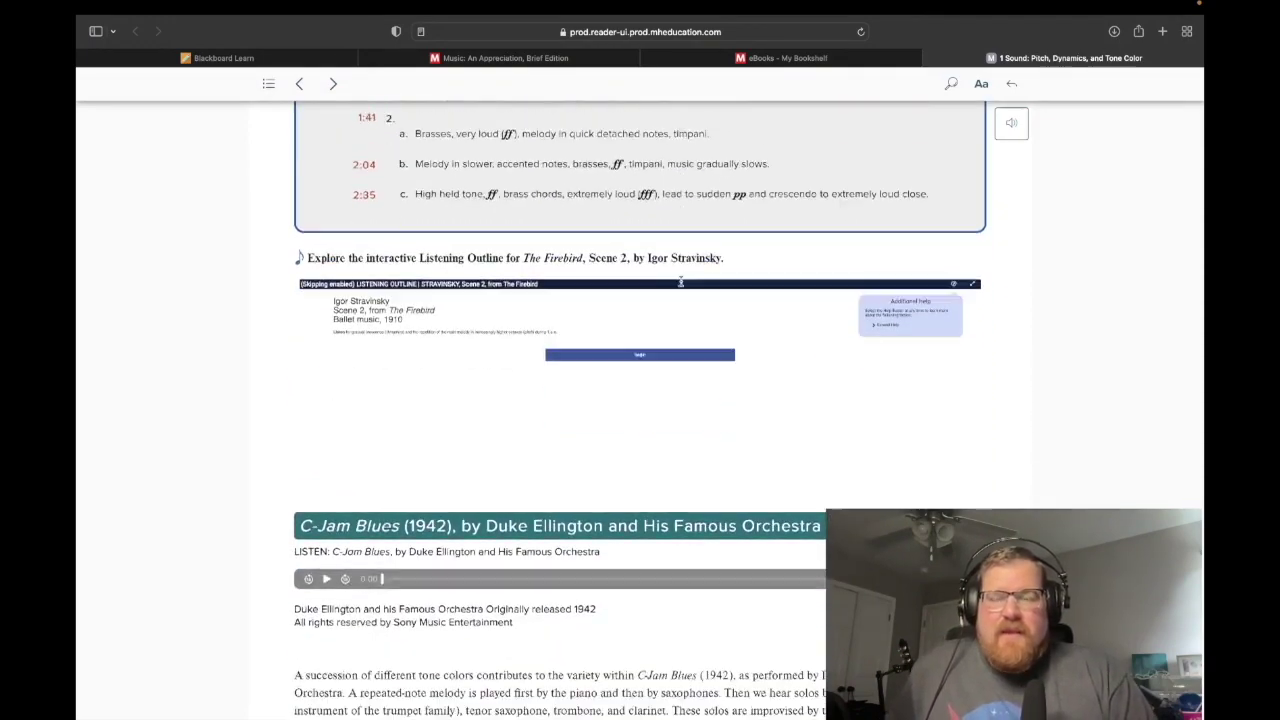
pyautogui.scroll(-3, 681, 285)
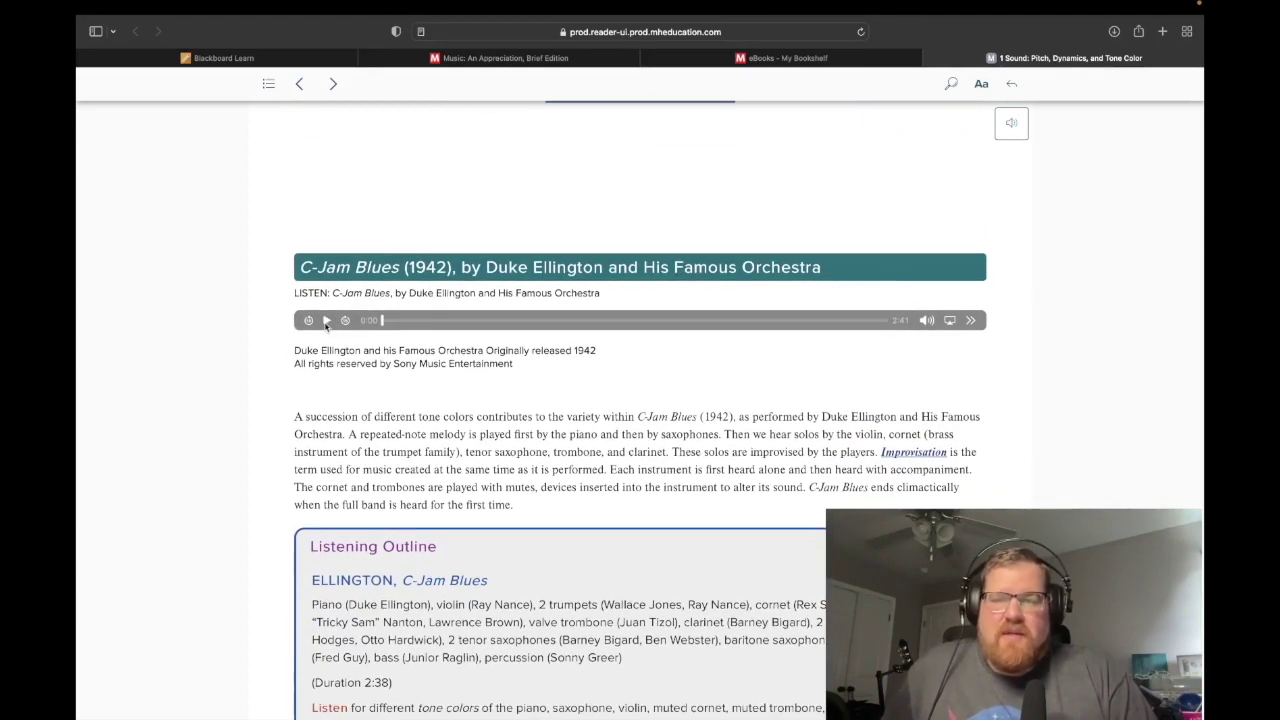
pyautogui.scroll(-4, 532, 372)
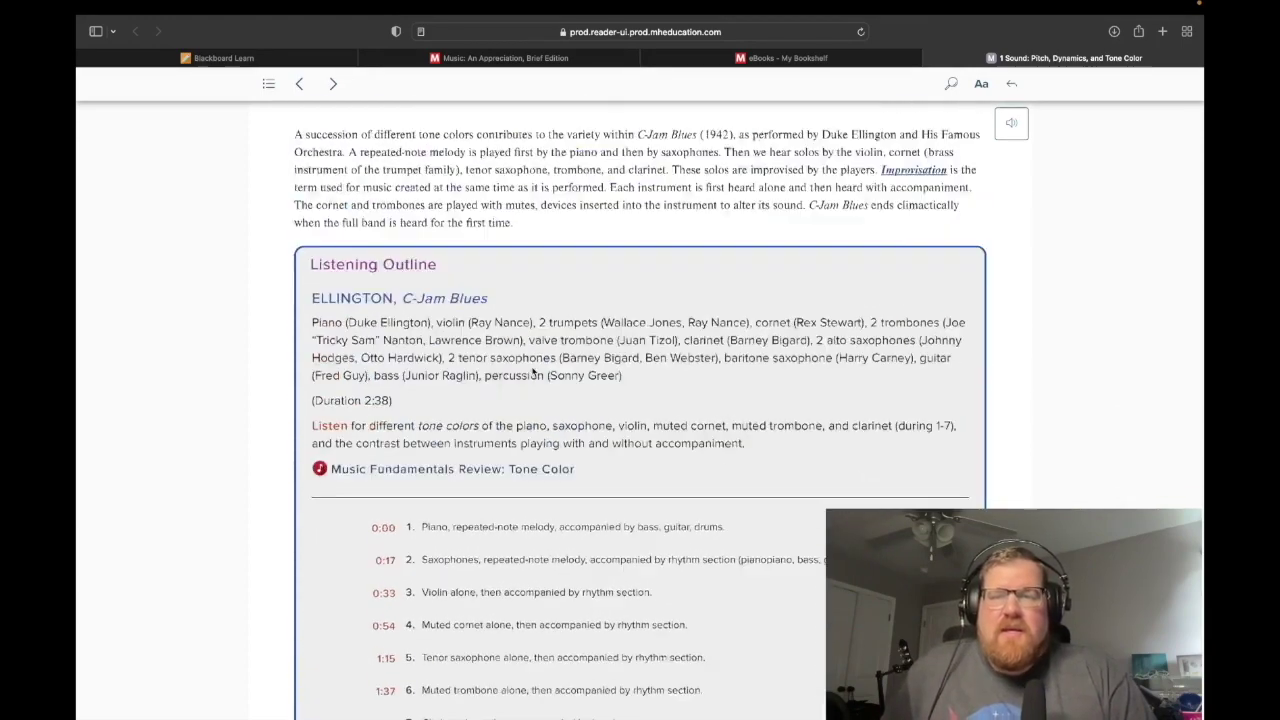
# Open the interactive Listening Outline for The Firebird, Scene 2, in full screen, start and pause its playback, and exit full screen.
pyautogui.scroll(9, 532, 372)
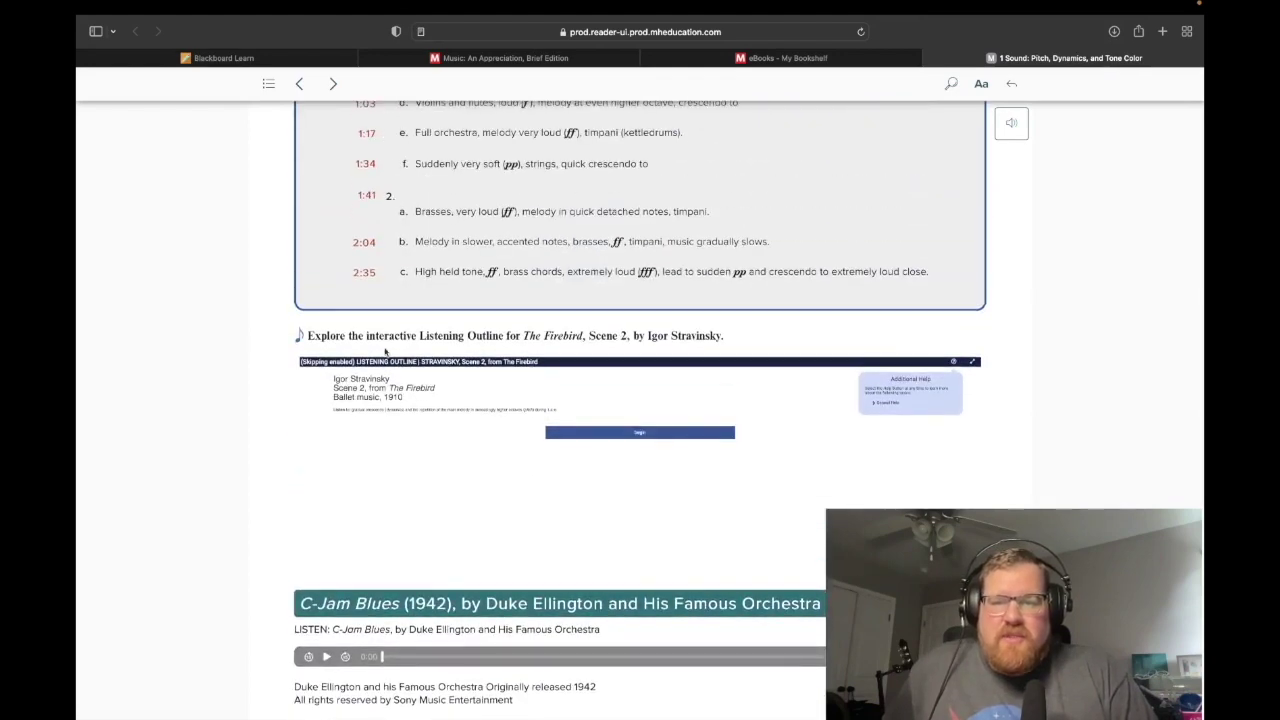
pyautogui.click(972, 364)
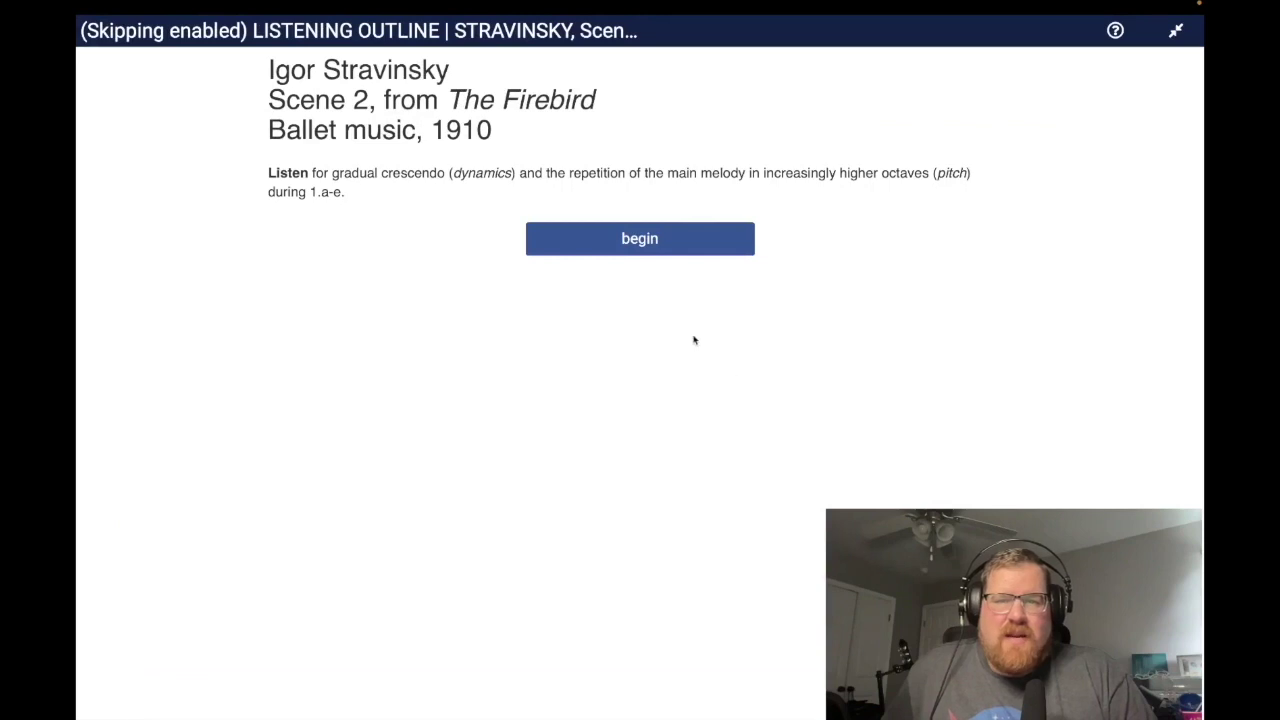
pyautogui.click(666, 245)
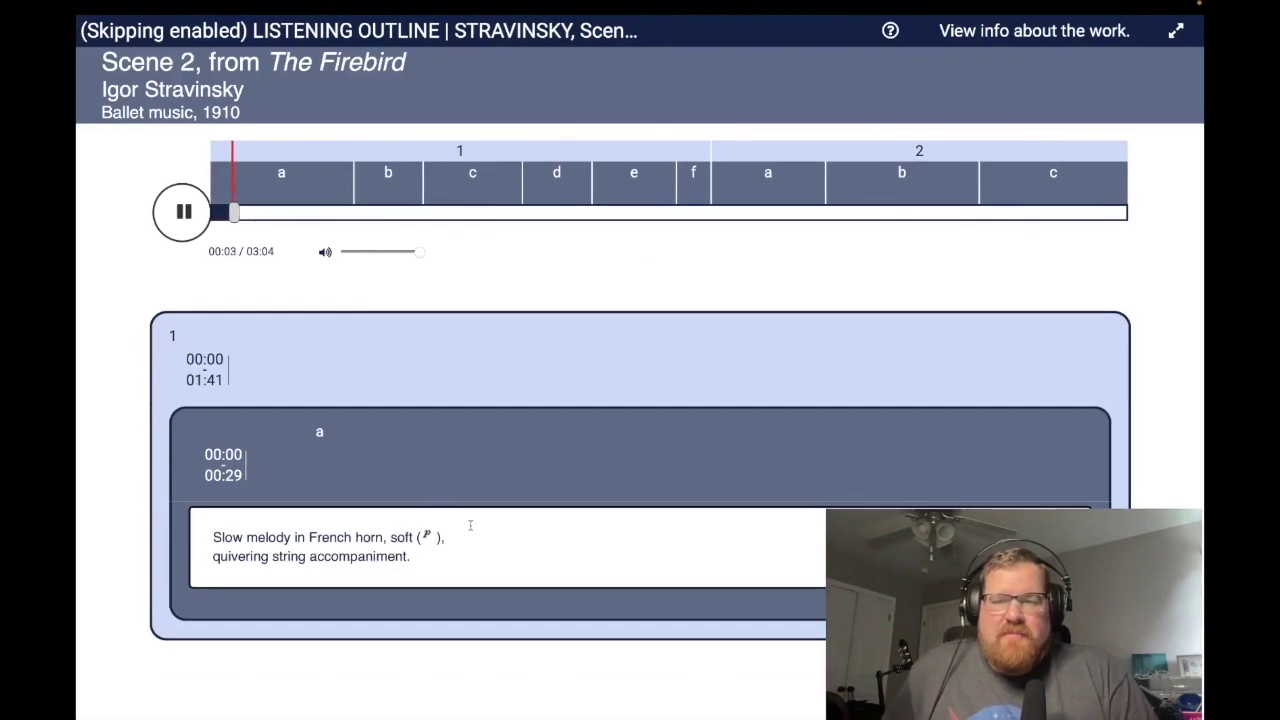
pyautogui.click(181, 211)
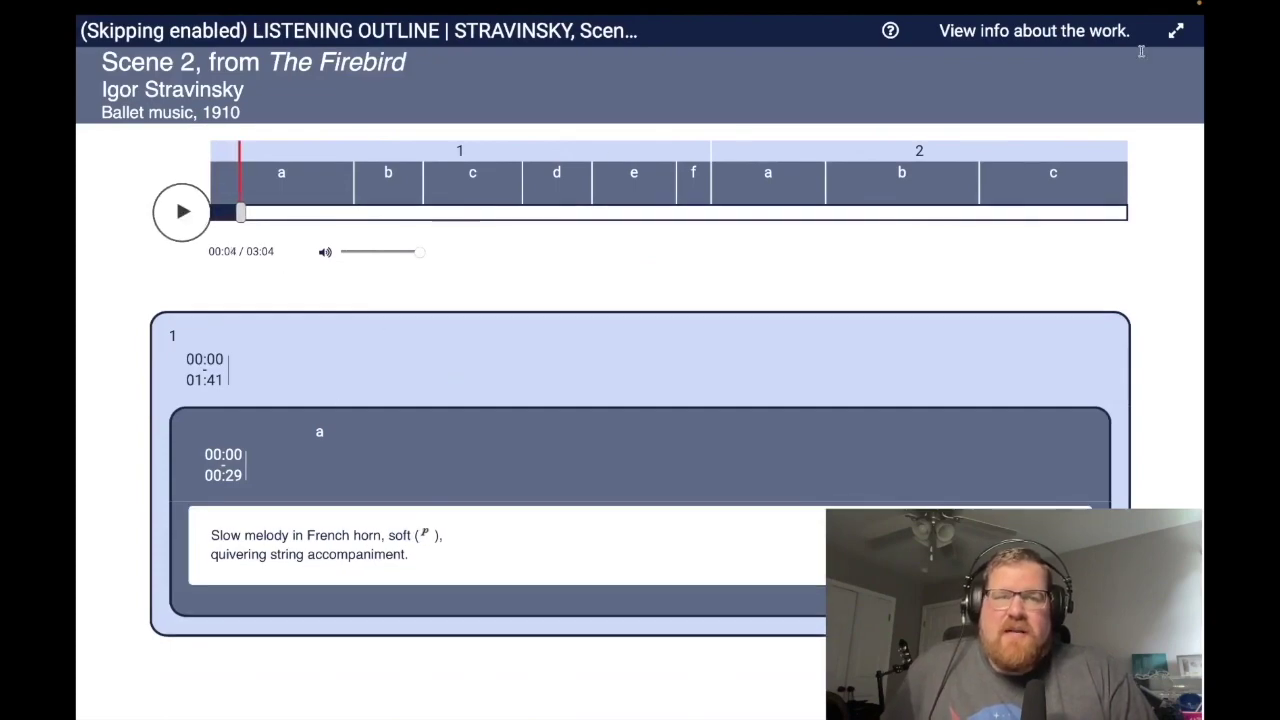
pyautogui.click(1175, 38)
# Review The Firebird's timed Listening Outline once more and switch back to the Listening Assignment 1.1 document in Word.
pyautogui.scroll(5, 790, 260)
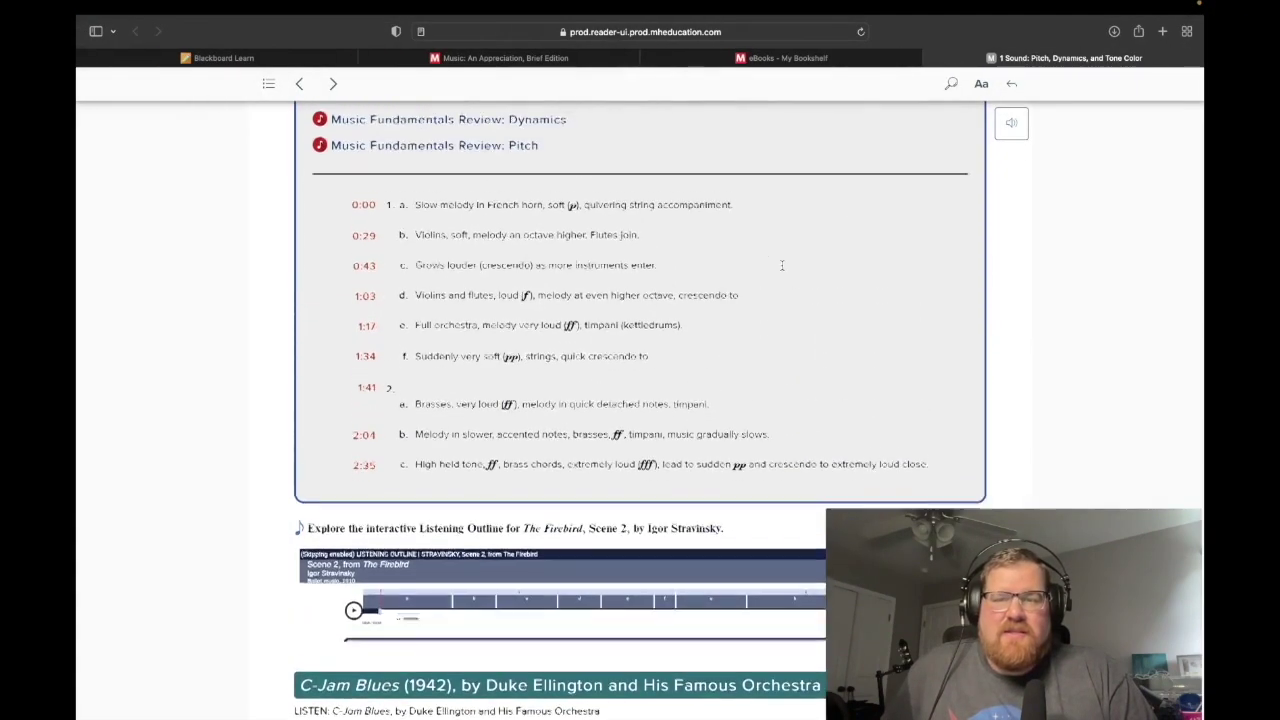
pyautogui.scroll(1, 783, 270)
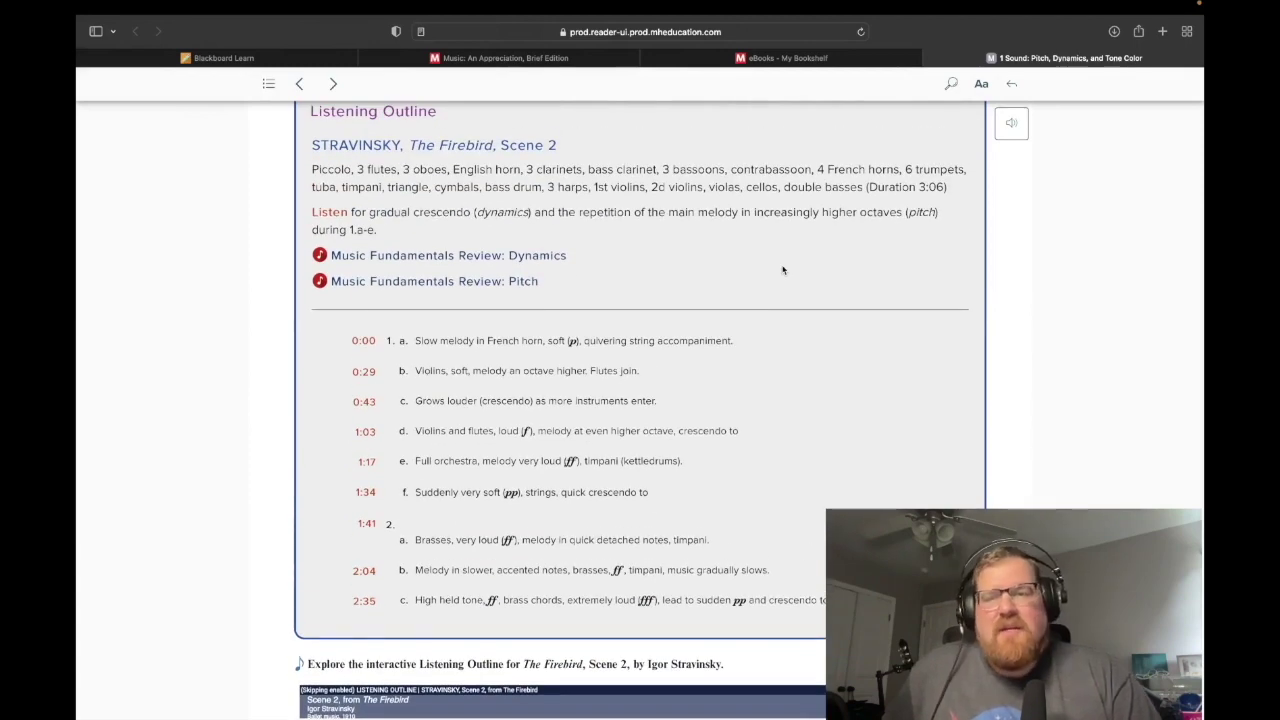
pyautogui.scroll(1, 783, 270)
pyautogui.press('super+Tab')
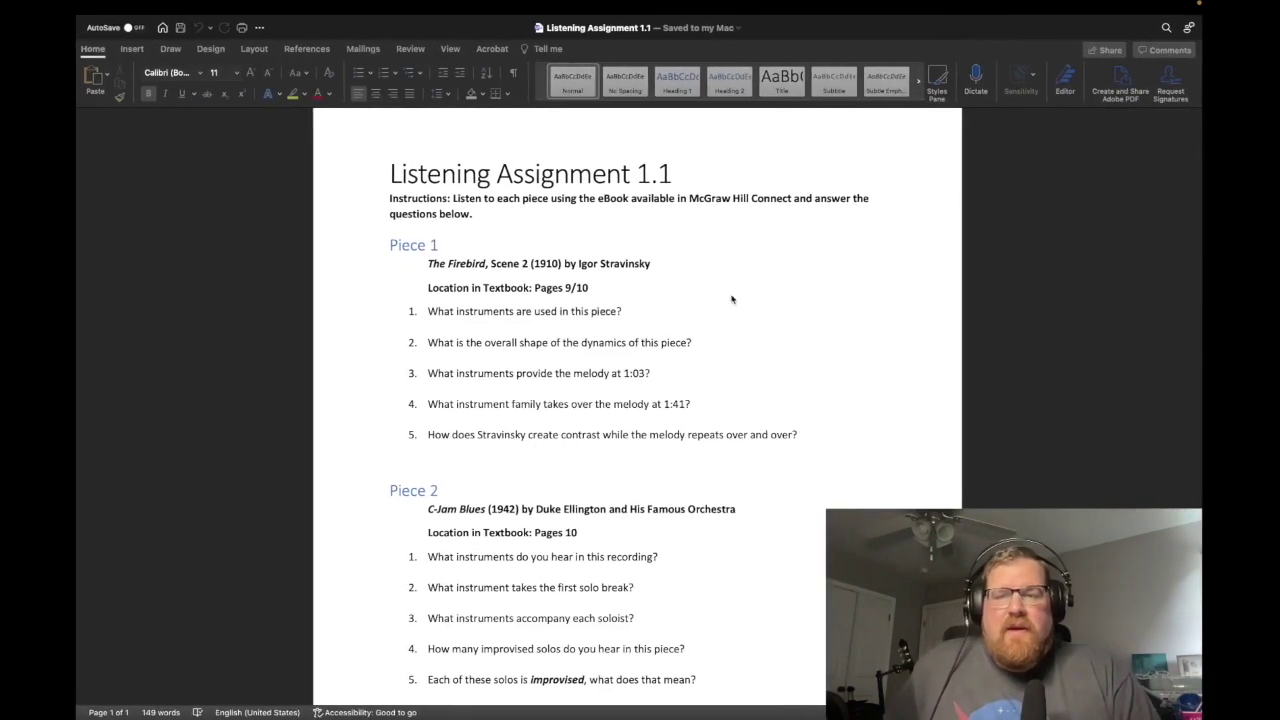
# Answer the first Firebird question, about the instruments used, with the indented sub-item "Full Orchestra".
pyautogui.scroll(-3, 731, 297)
pyautogui.scroll(1, 678, 329)
pyautogui.scroll(3, 678, 329)
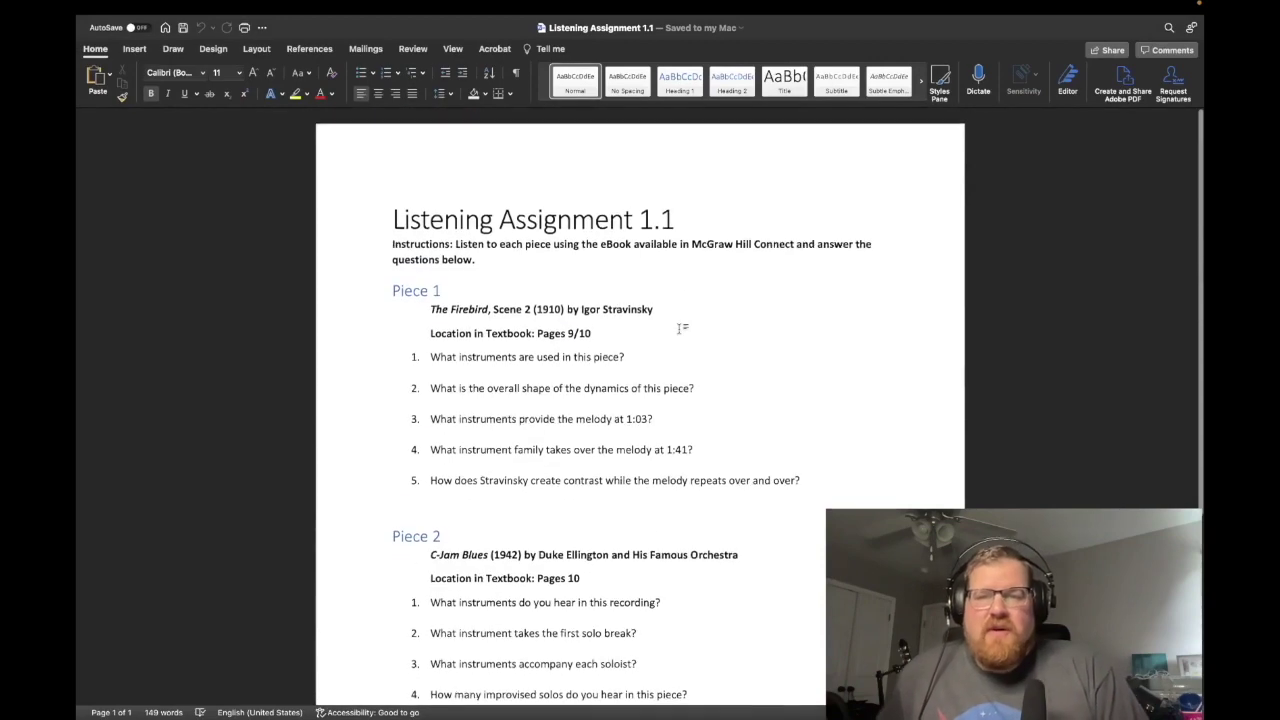
pyautogui.click(645, 358)
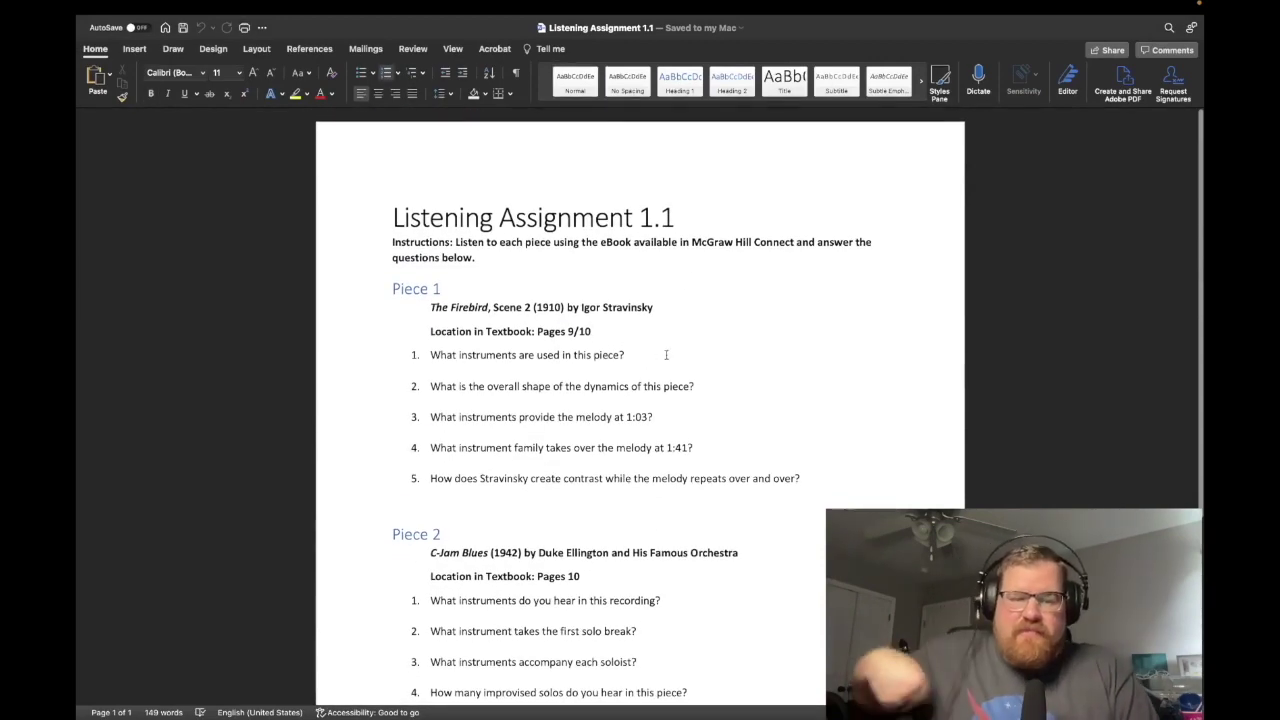
pyautogui.press('Return')
pyautogui.press('Tab')
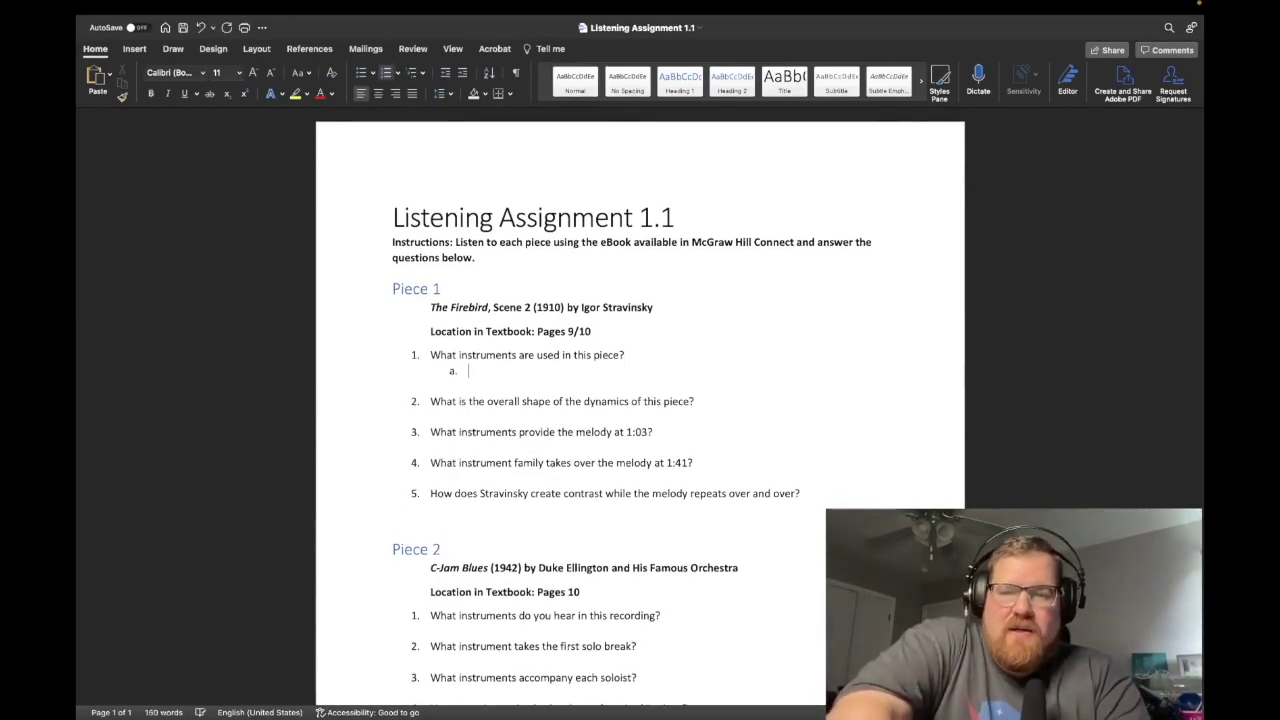
pyautogui.write('Full Orchestra')
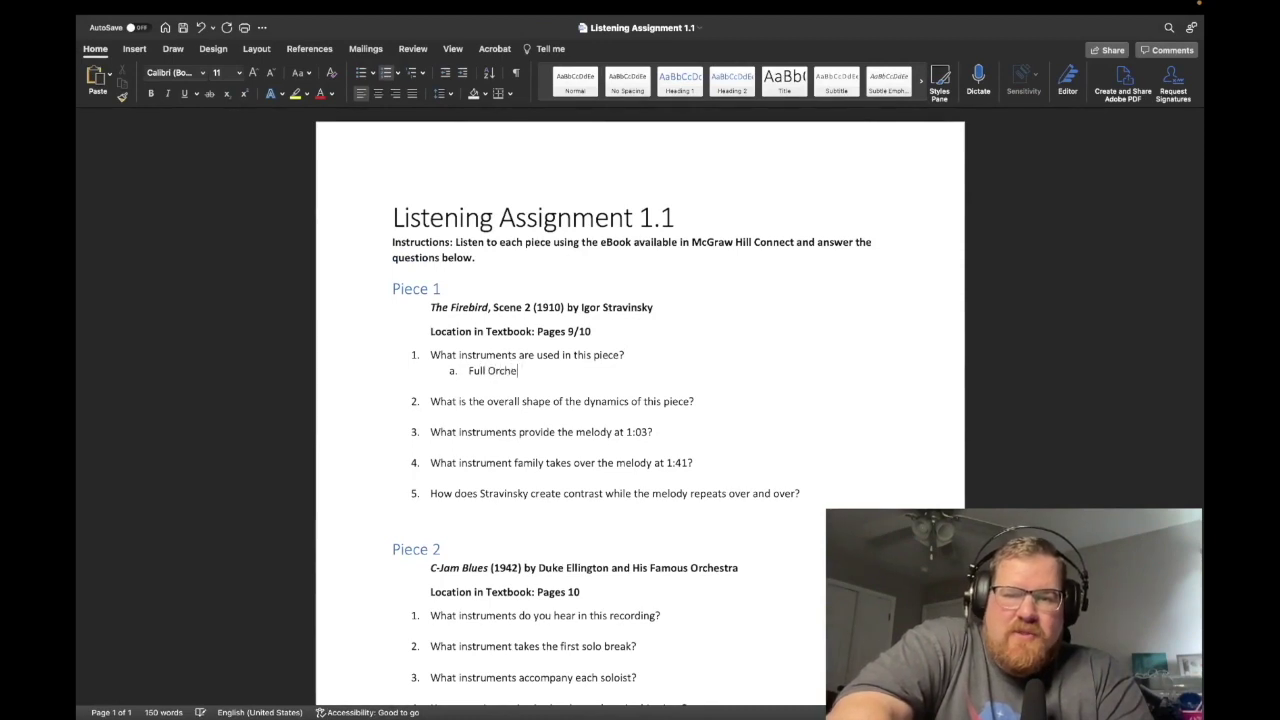
# Add the indented answer "Crescendo" beneath the Firebird question on the overall shape of the dynamics.
pyautogui.click(754, 396)
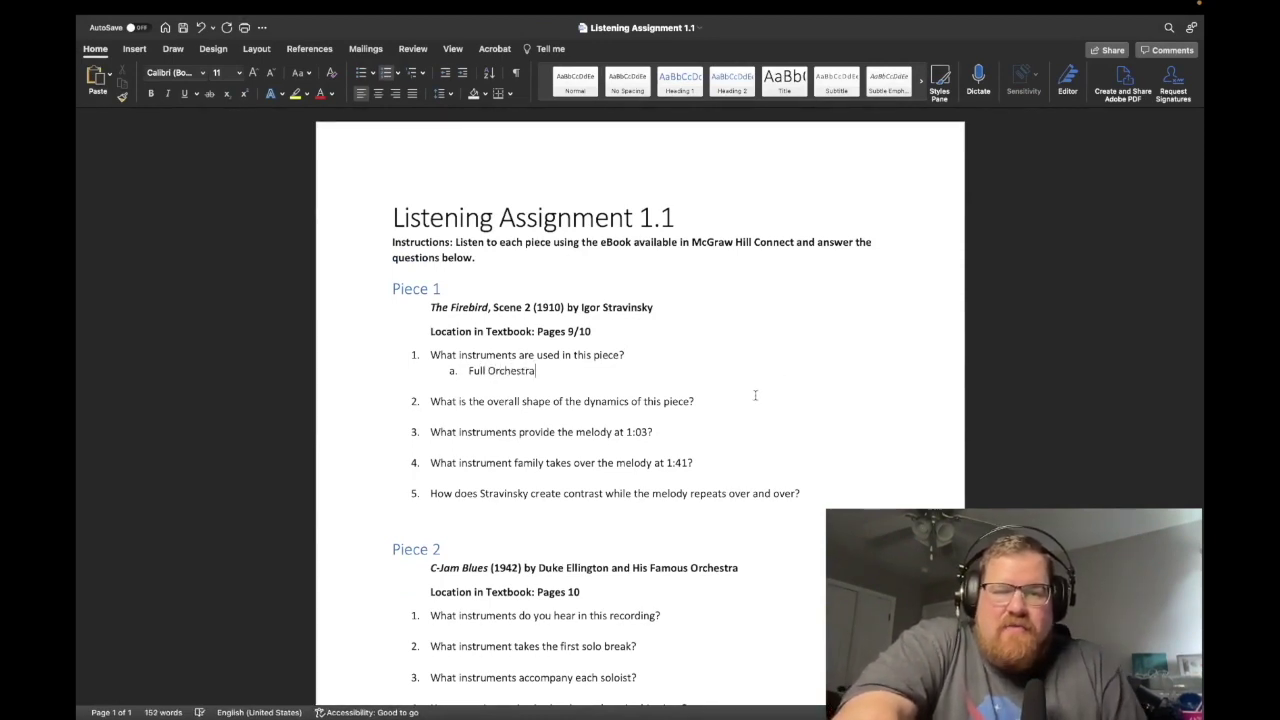
pyautogui.press('Return')
pyautogui.press('Tab')
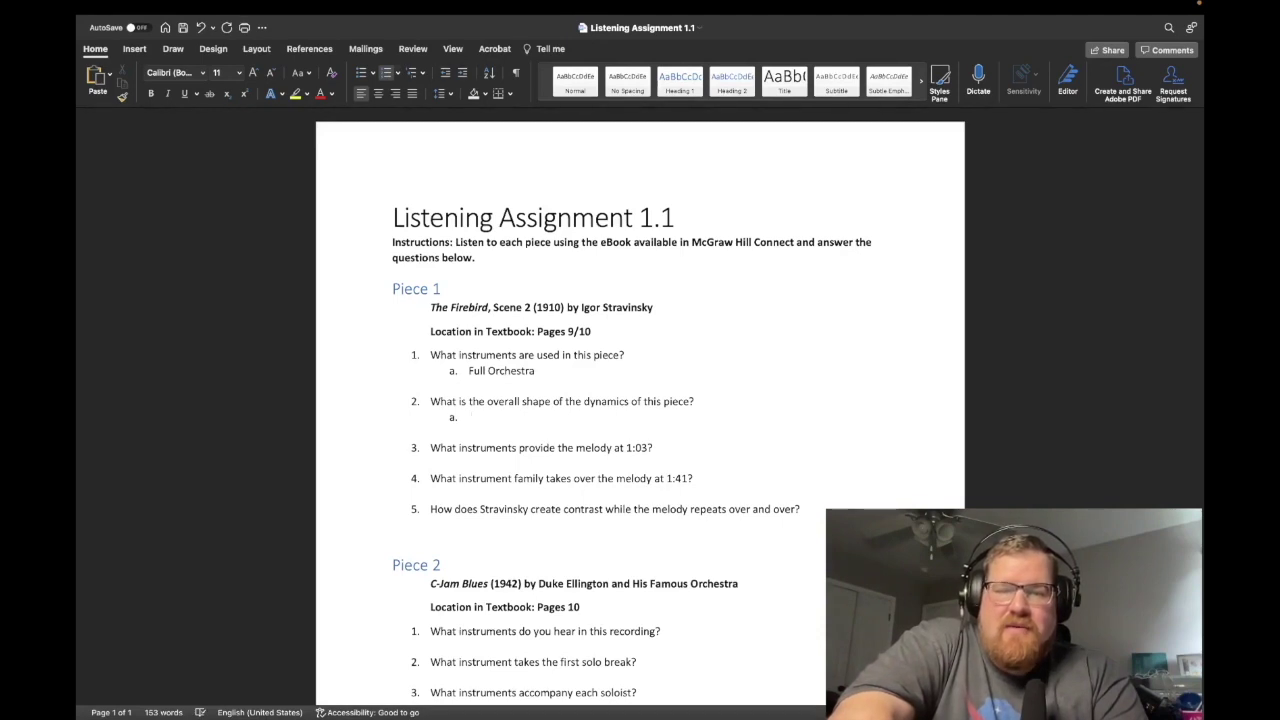
pyautogui.write('Crescendo')
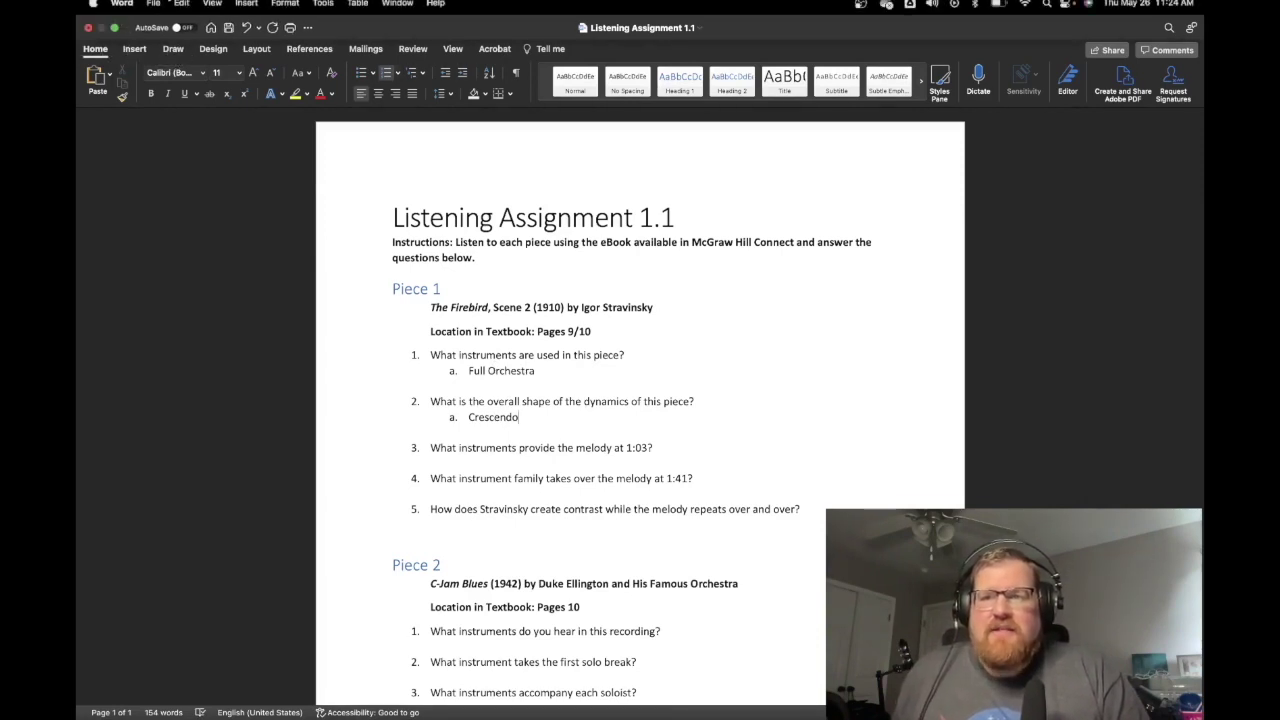
# Save a copy of the document in the Documents folder, appending a hyphen, the student's name and "(COMPLETE)" to the file name.
pyautogui.click(155, 4)
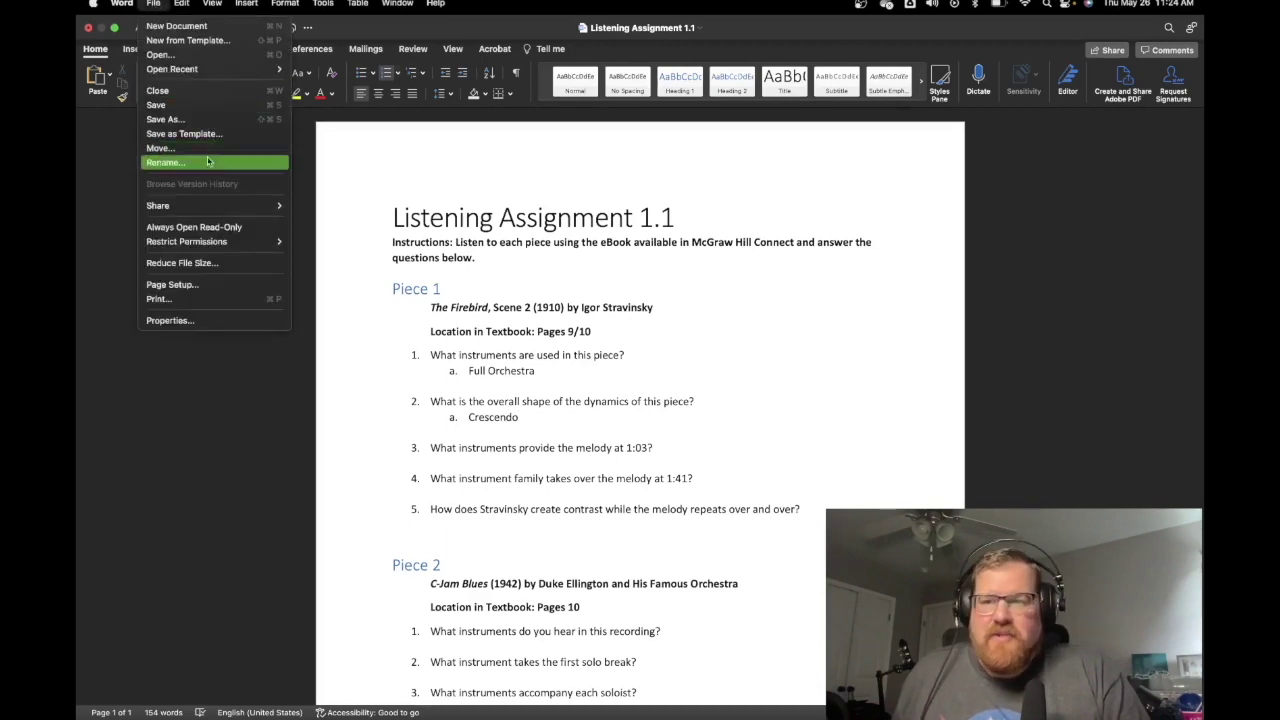
pyautogui.click(207, 120)
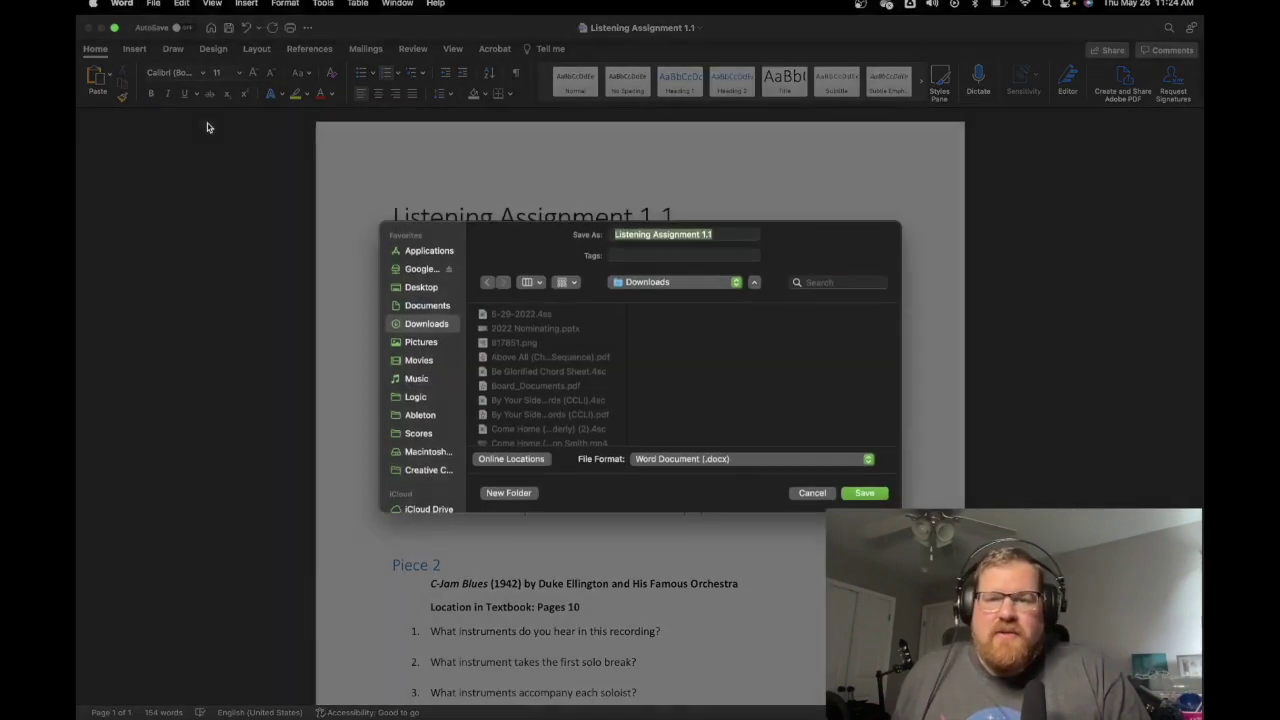
pyautogui.click(688, 288)
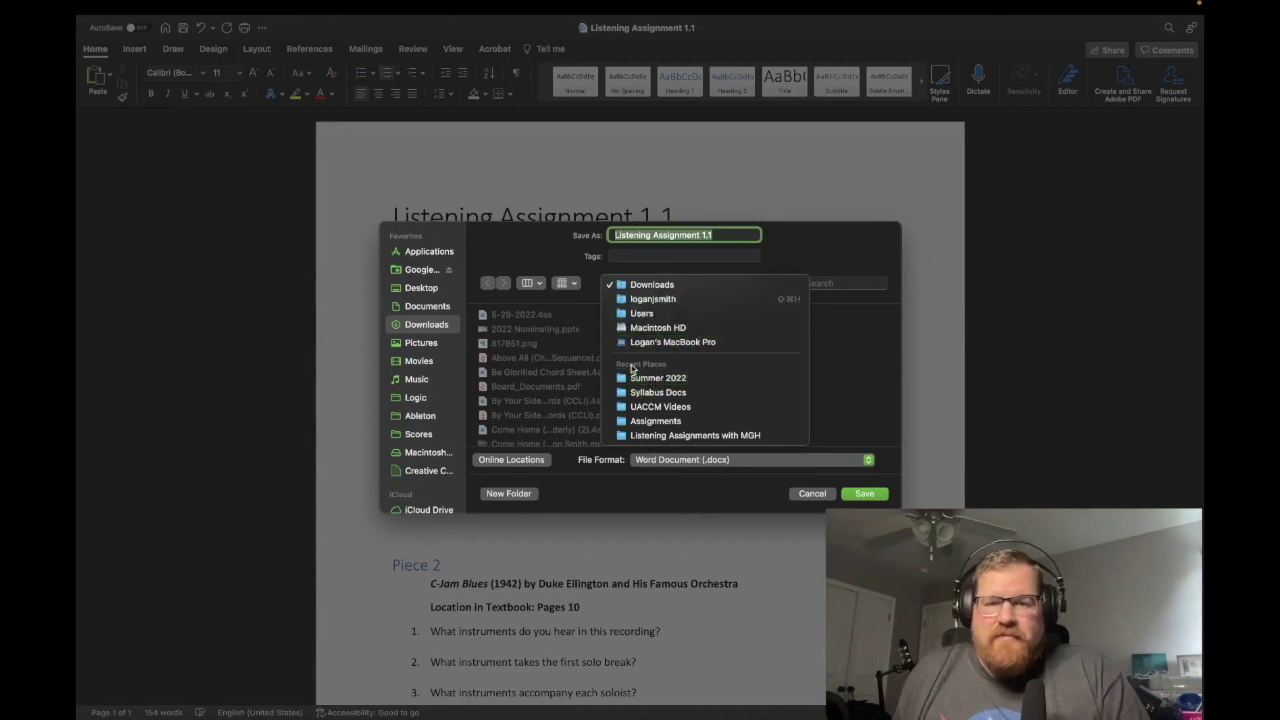
pyautogui.click(427, 318)
pyautogui.click(427, 307)
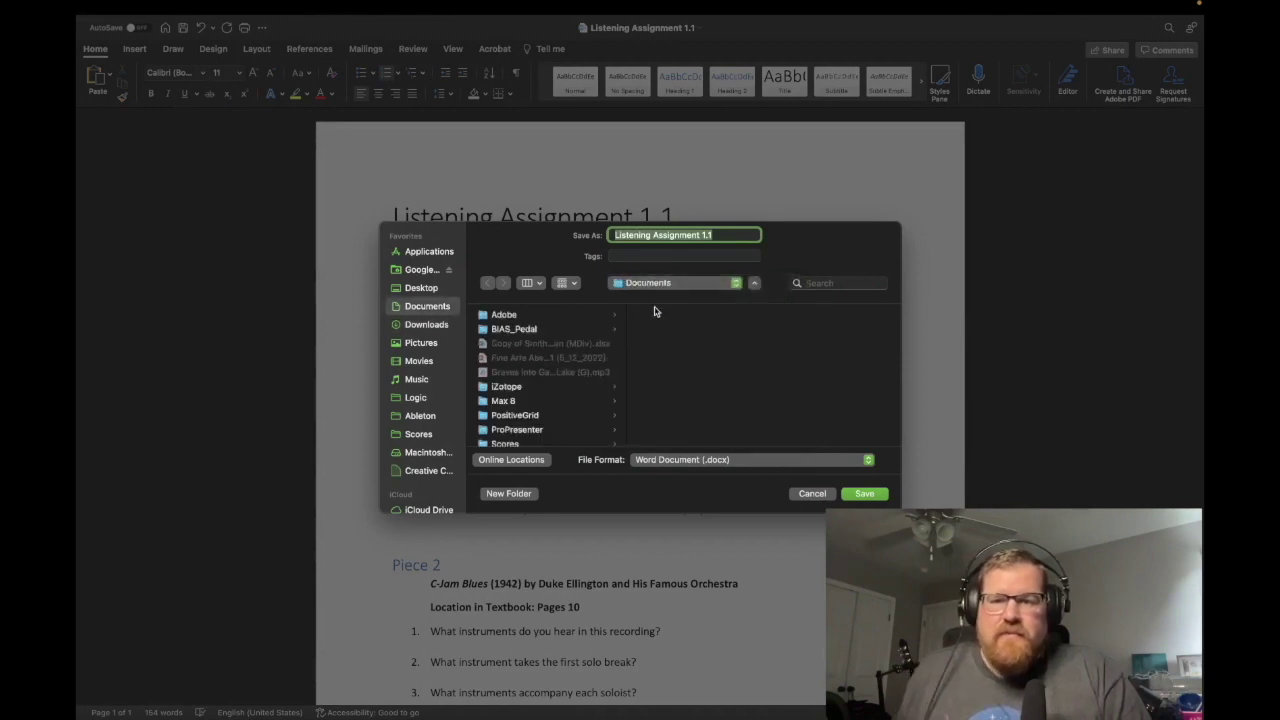
pyautogui.click(729, 235)
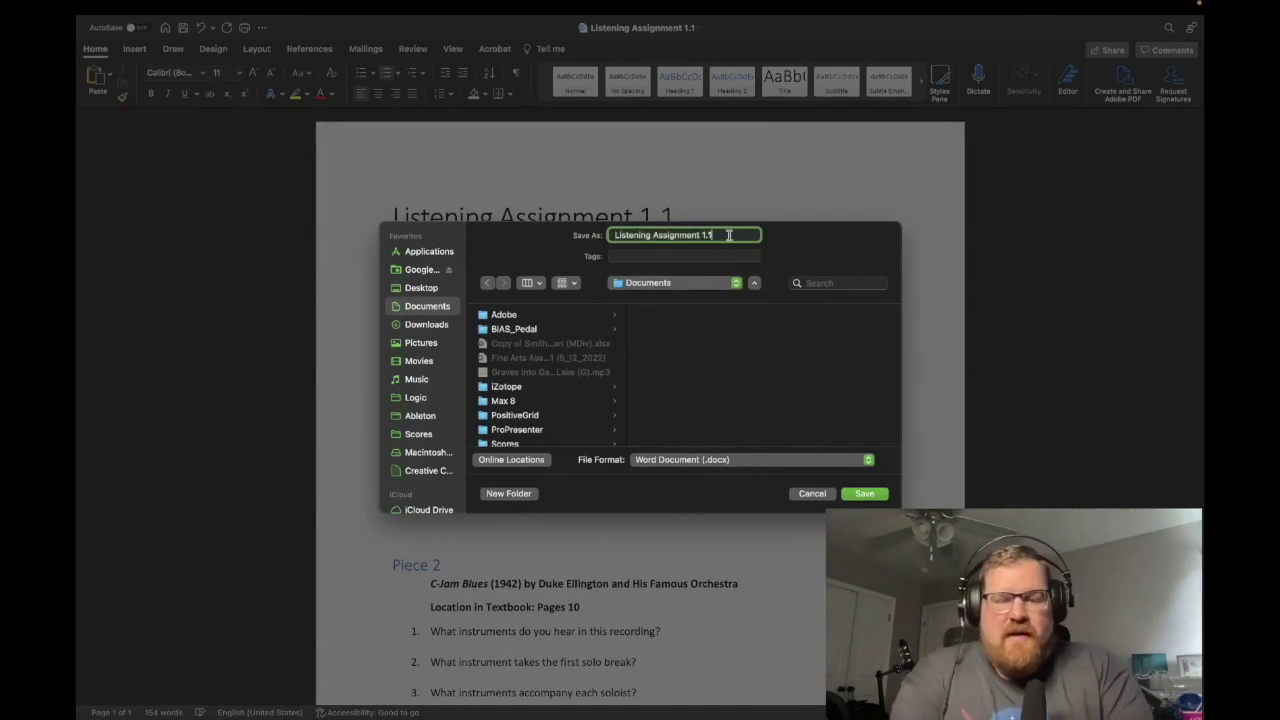
pyautogui.write('-')
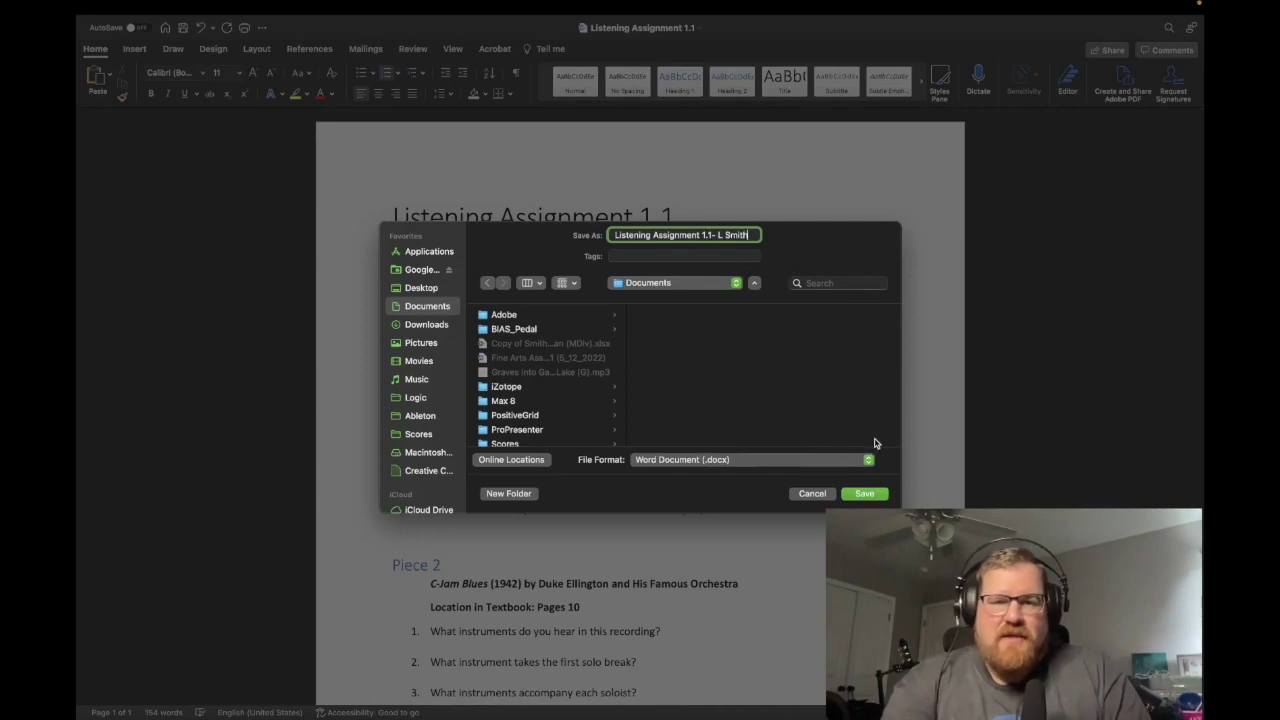
pyautogui.write('L Smith')
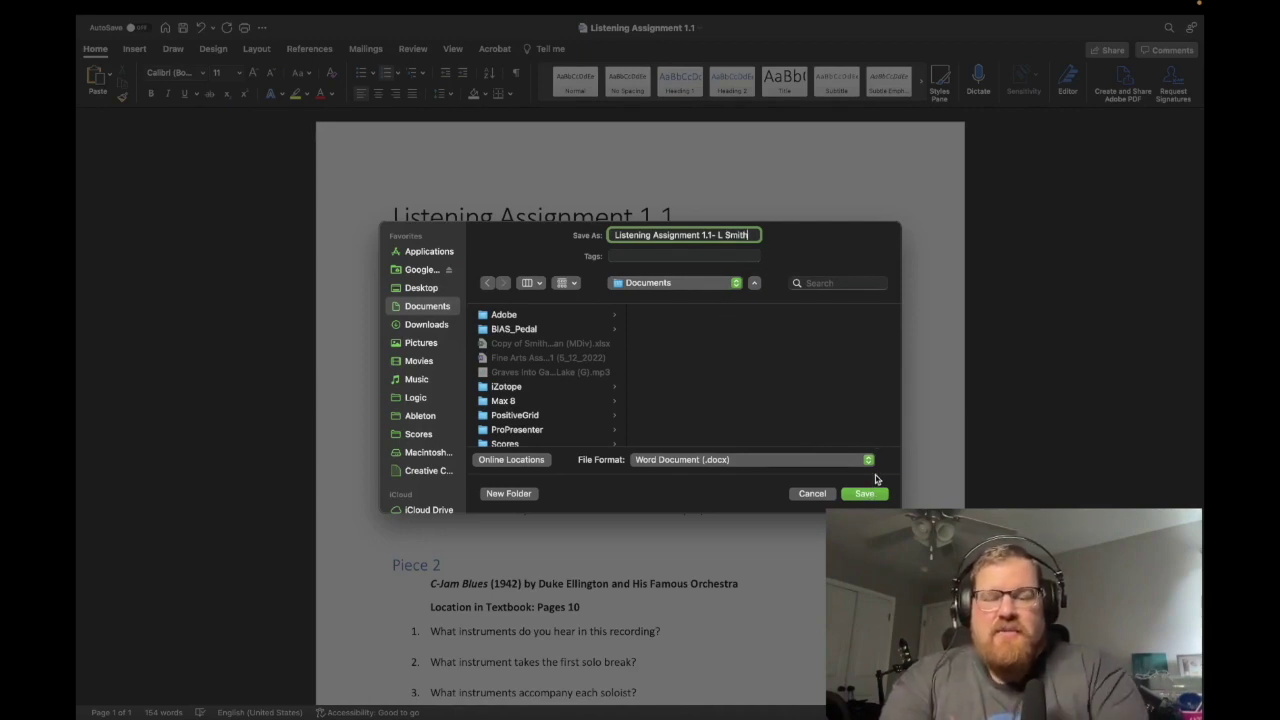
pyautogui.write(' (COMPLETE')
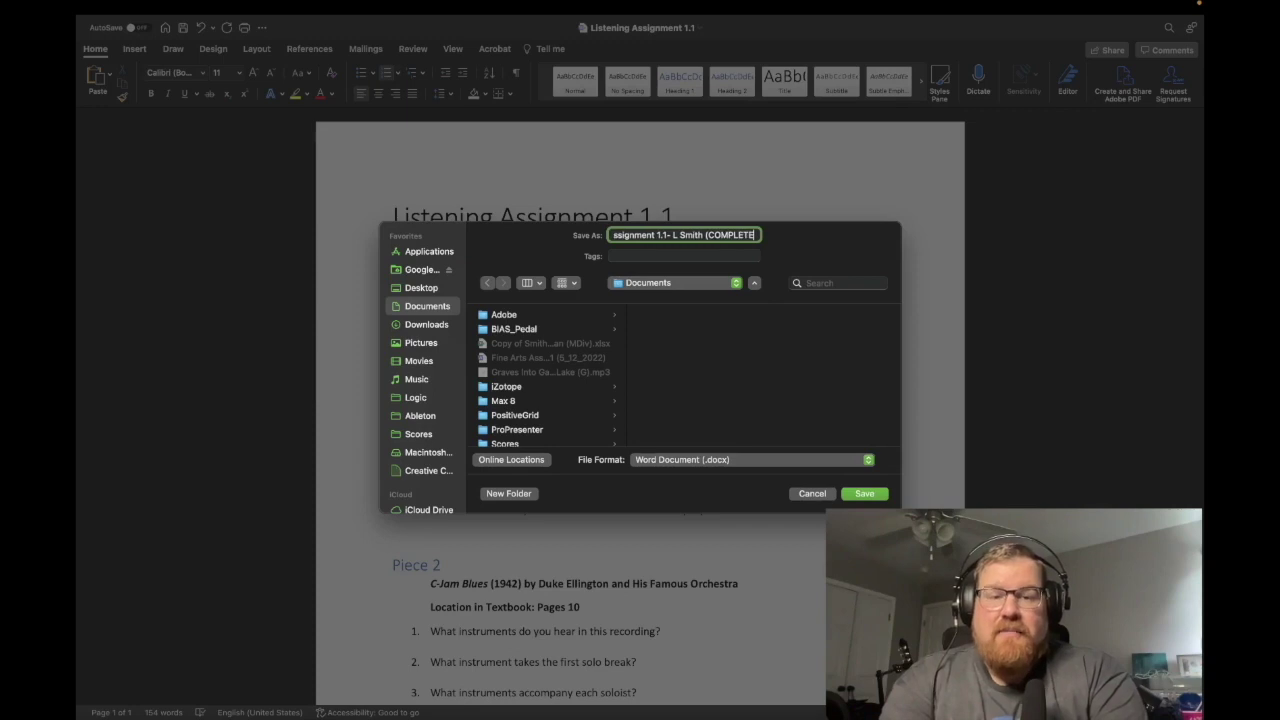
pyautogui.write(')')
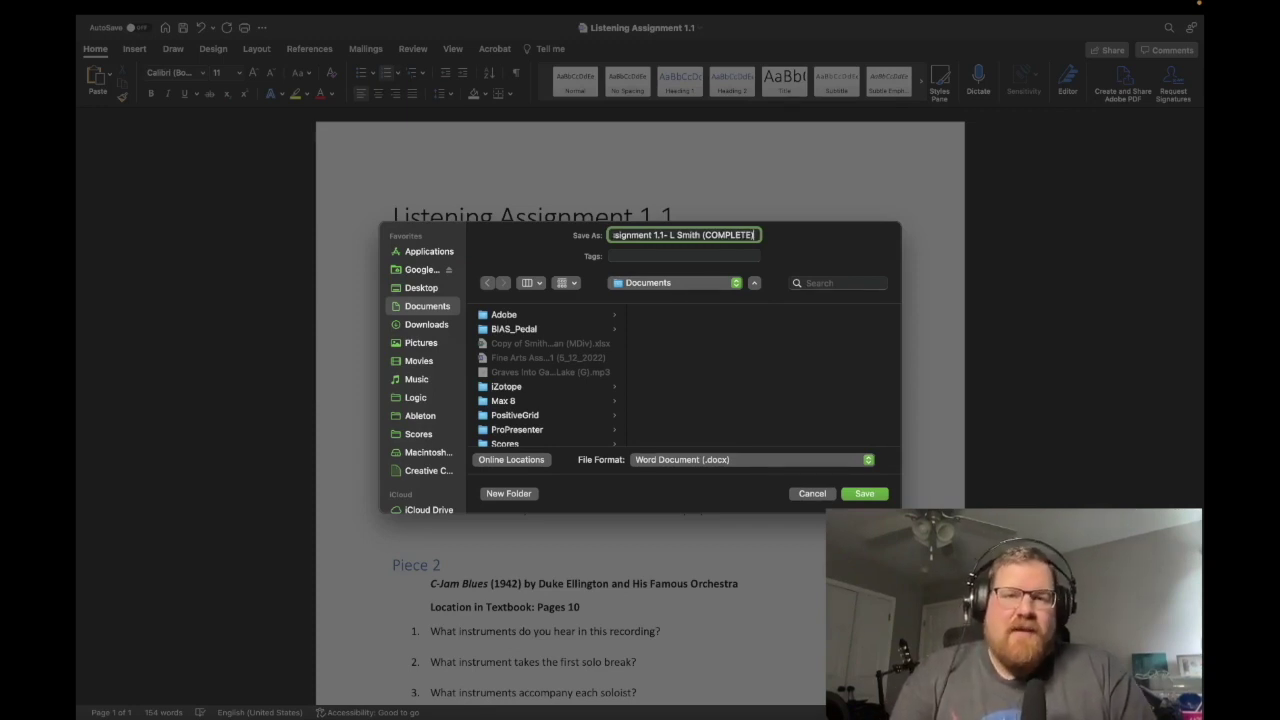
pyautogui.click(866, 494)
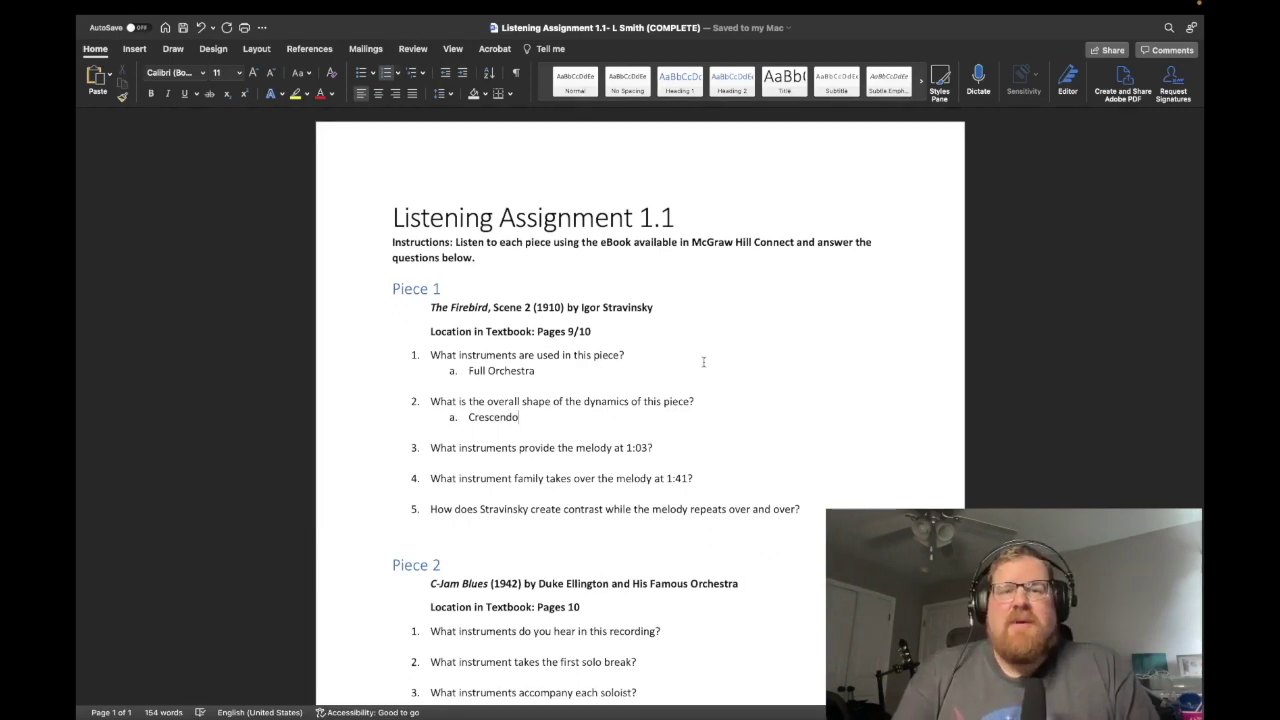
# Switch to Blackboard in the browser and review the Listening Assignment 1.1 upload page down to its file attachment area.
pyautogui.scroll(-3, 637, 473)
pyautogui.scroll(3, 638, 470)
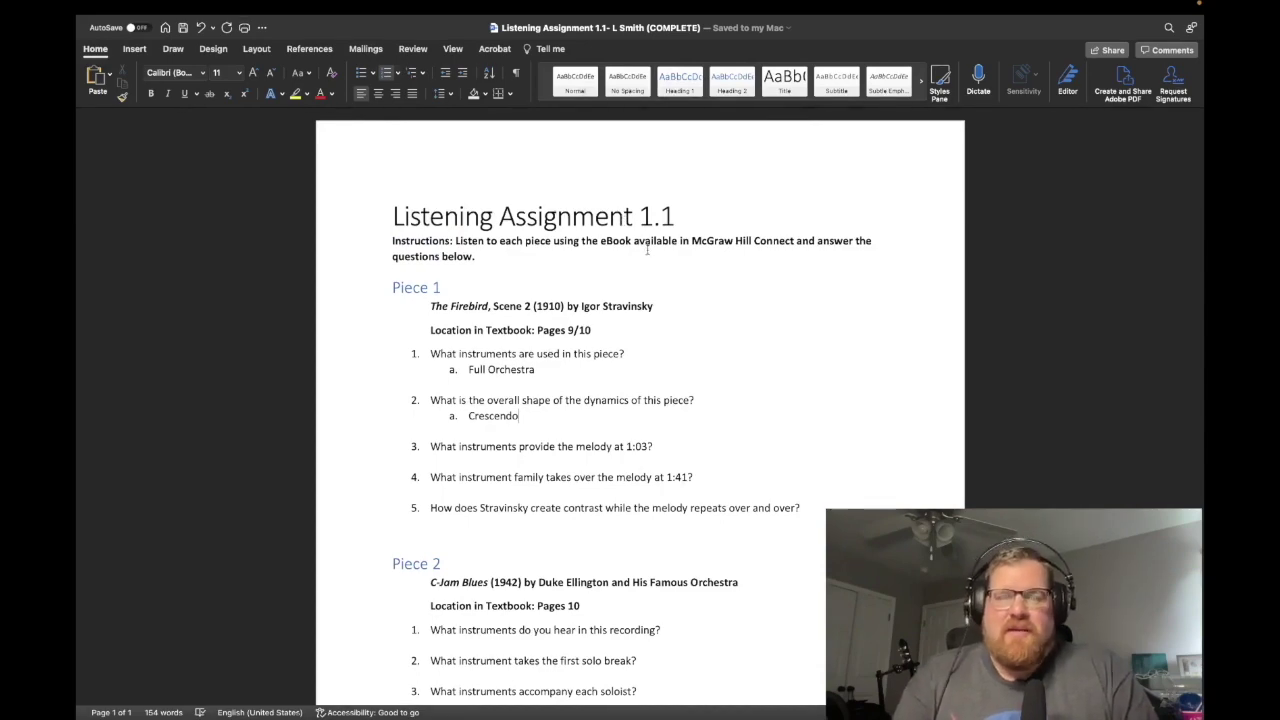
pyautogui.press('super+Tab')
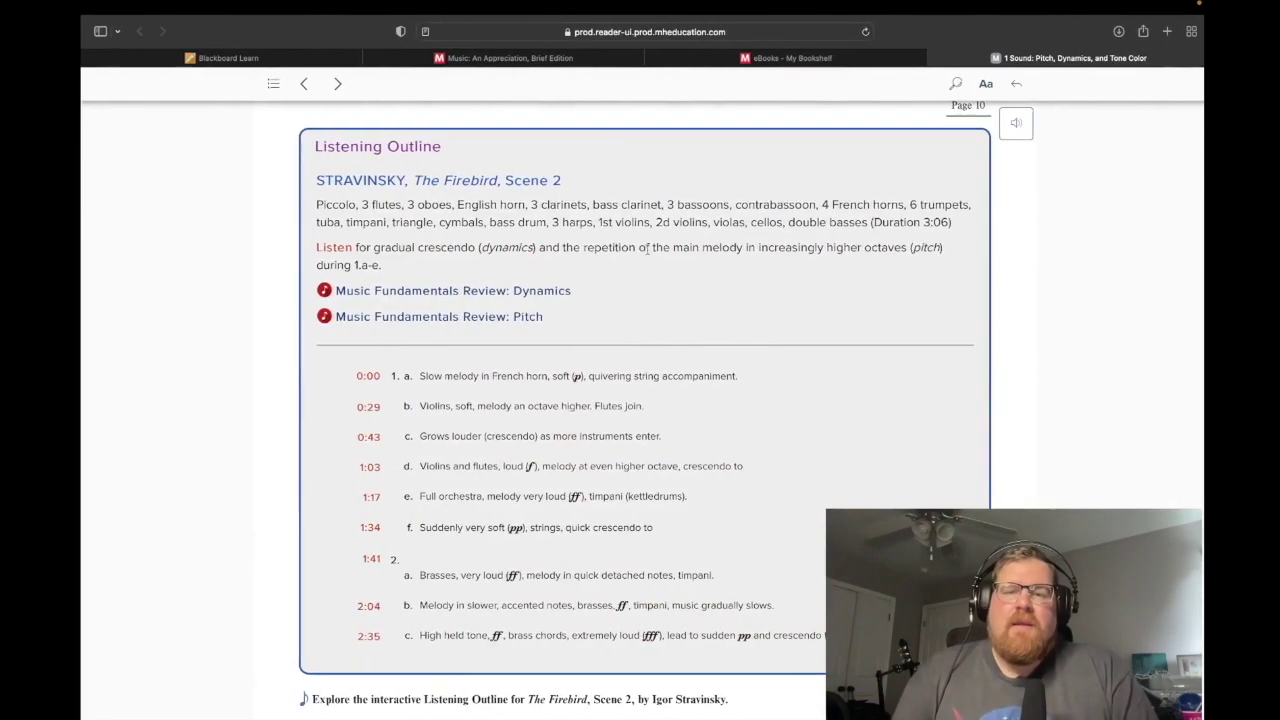
pyautogui.click(288, 62)
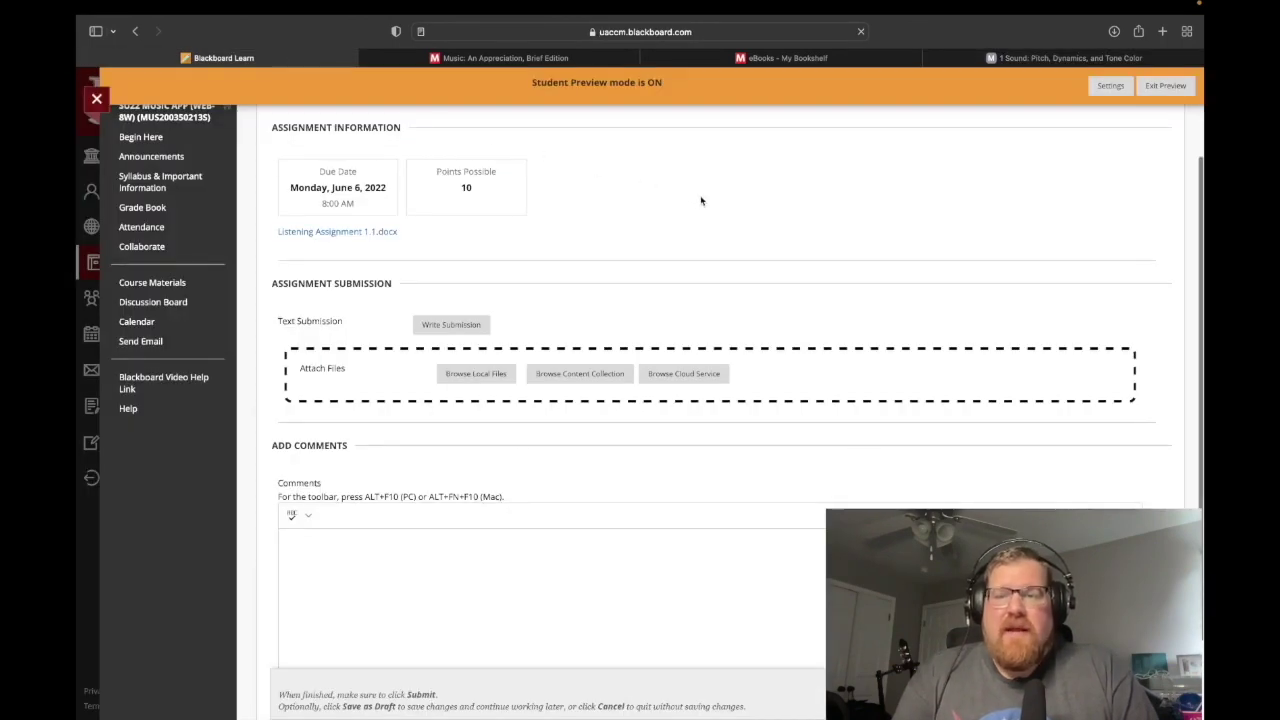
pyautogui.scroll(3, 701, 200)
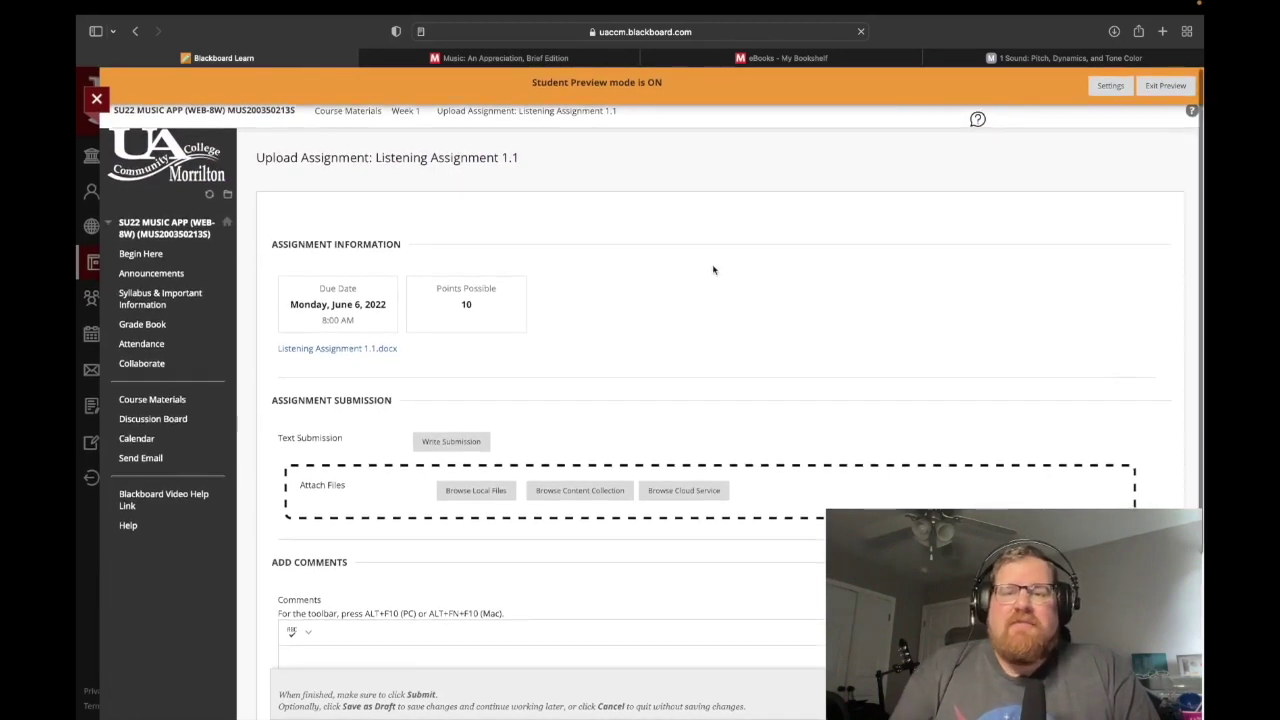
pyautogui.scroll(-3, 711, 268)
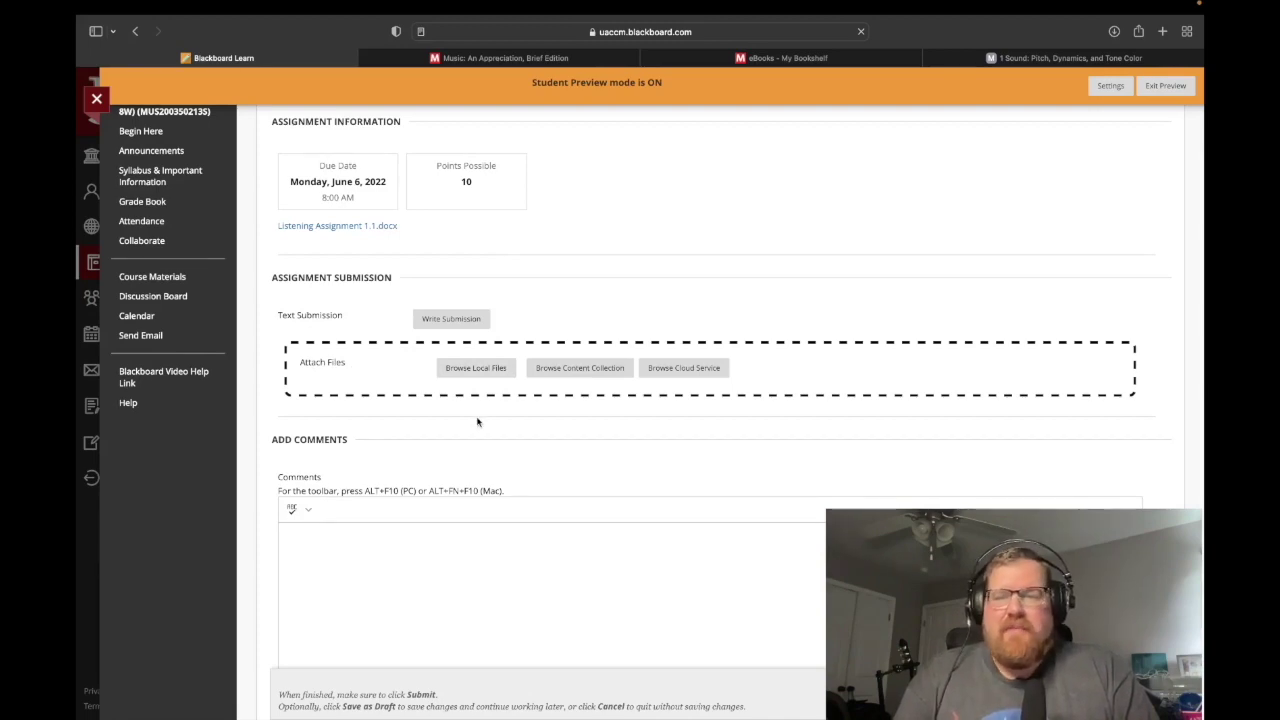
# Attach the completed Listening Assignment 1.1 file from the local Documents folder and submit the assignment.
pyautogui.click(484, 370)
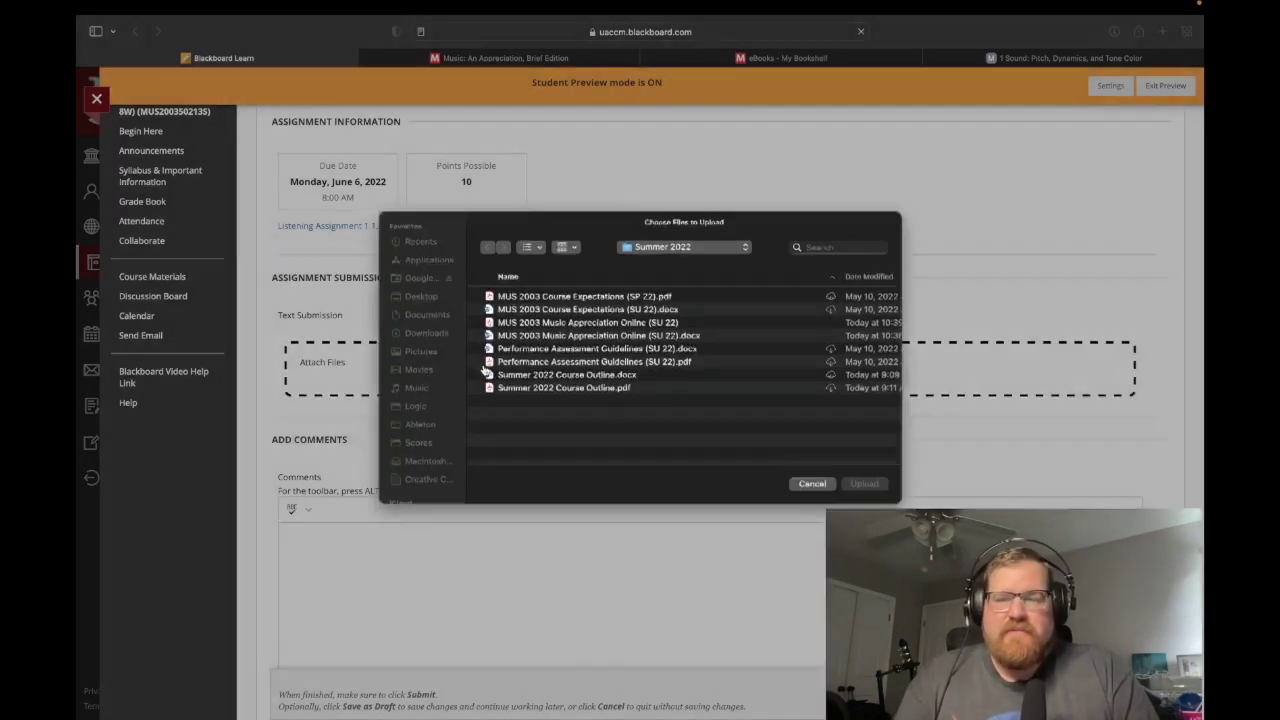
pyautogui.click(423, 327)
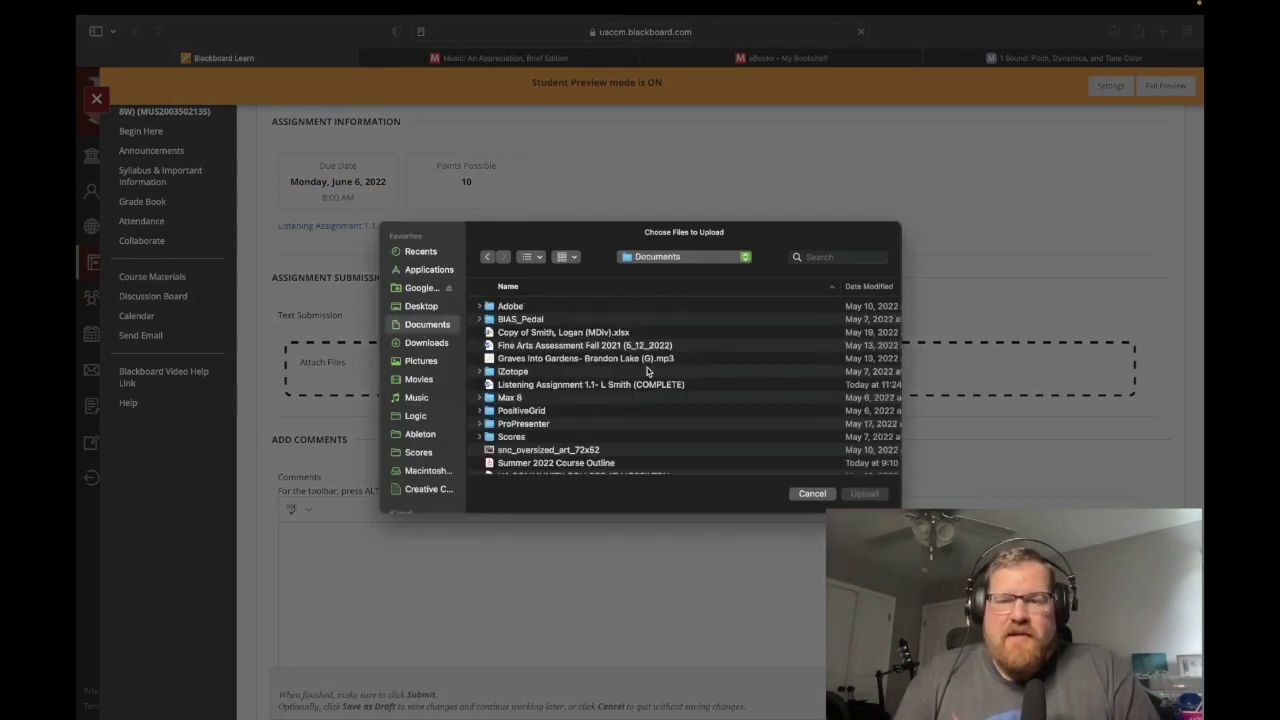
pyautogui.scroll(-2, 647, 371)
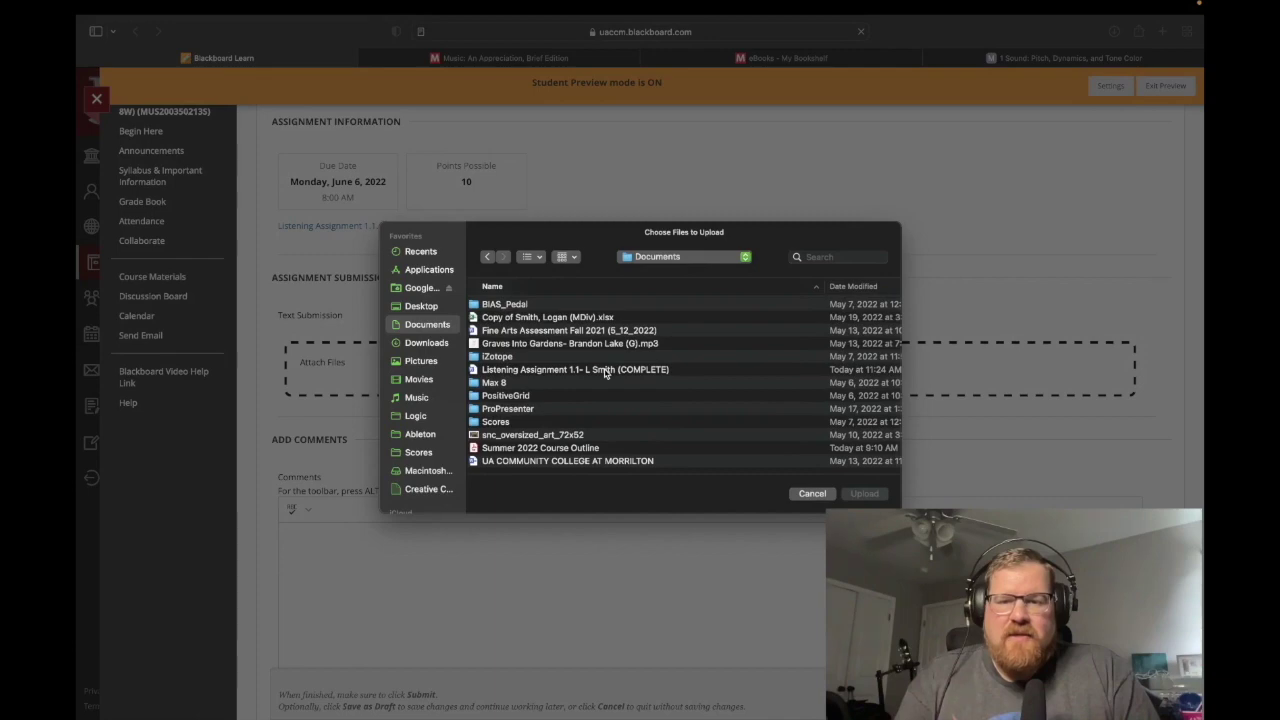
pyautogui.click(605, 370)
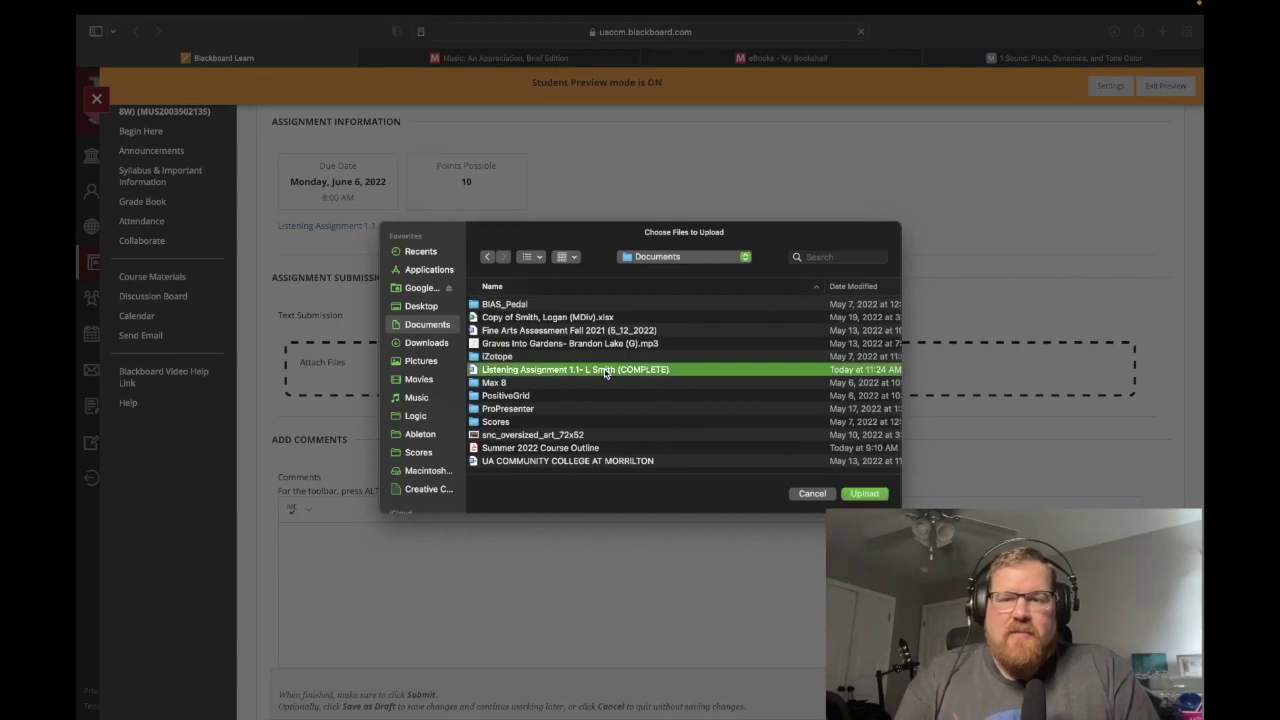
pyautogui.click(866, 494)
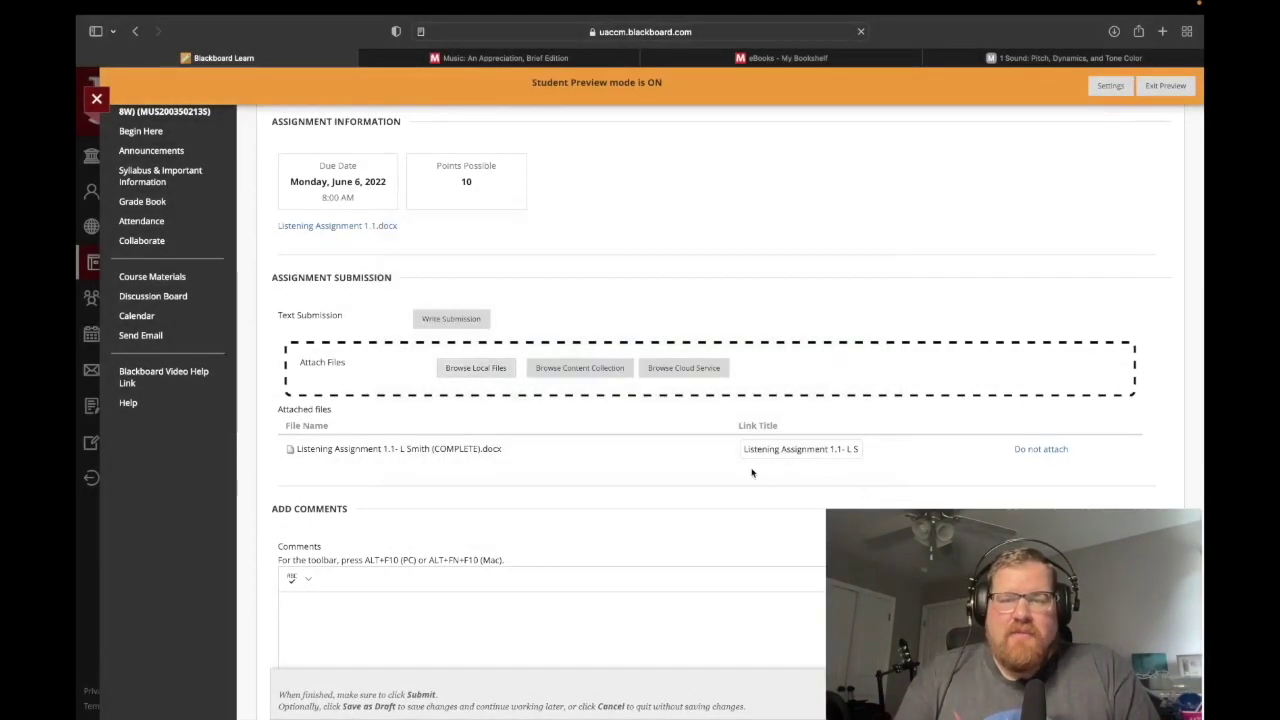
pyautogui.scroll(-3, 878, 478)
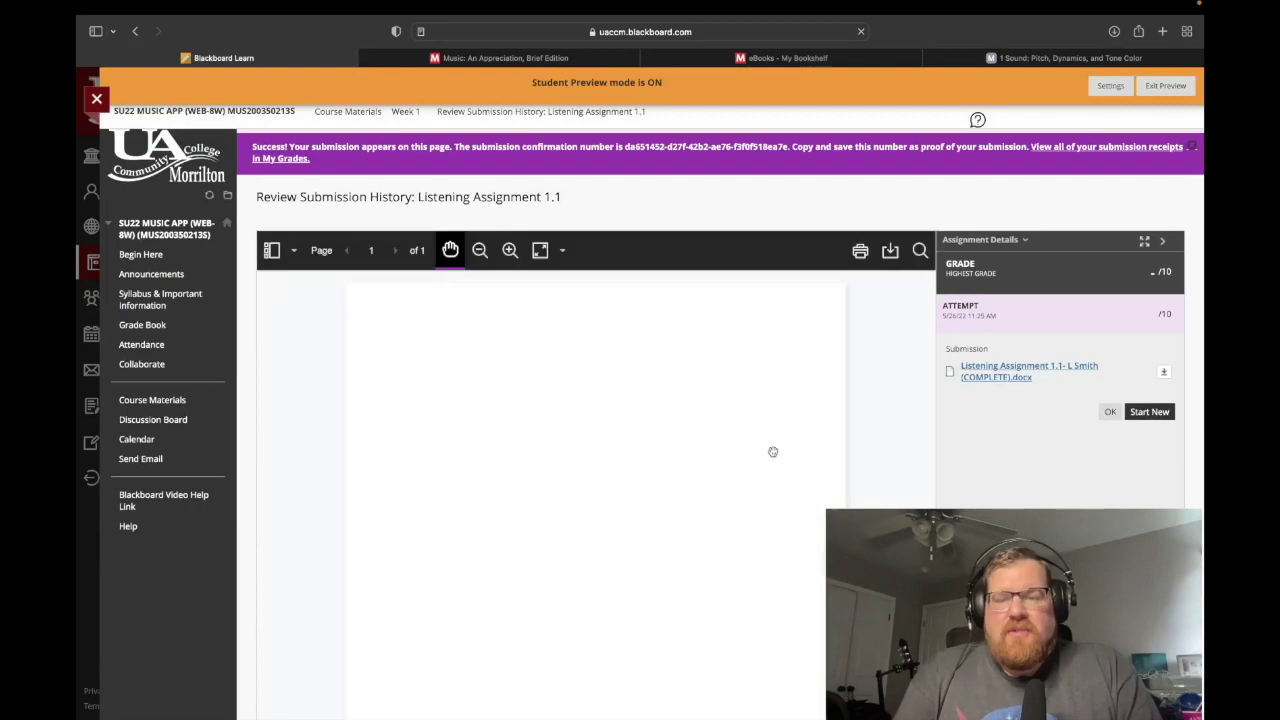
# Review the submitted document in the submission history preview and return to the Week 1 page.
pyautogui.scroll(-2, 718, 502)
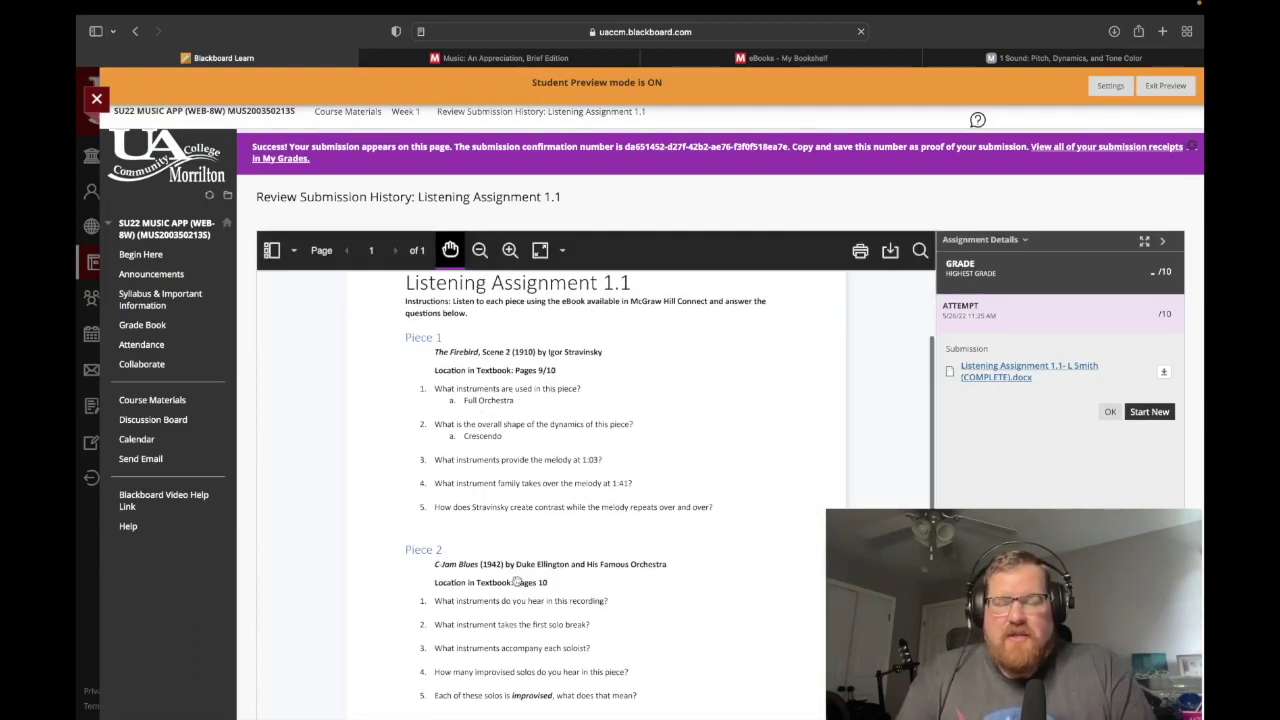
pyautogui.scroll(-1, 517, 583)
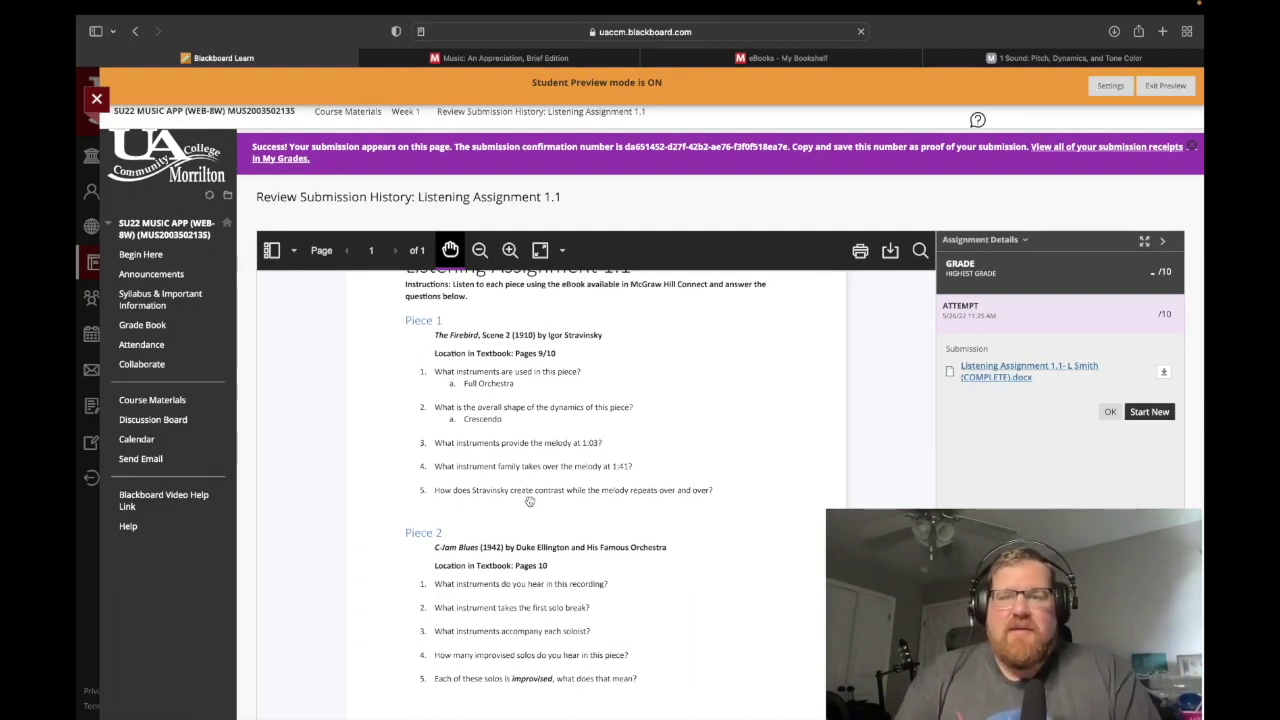
pyautogui.scroll(1, 530, 501)
pyautogui.scroll(-1, 530, 501)
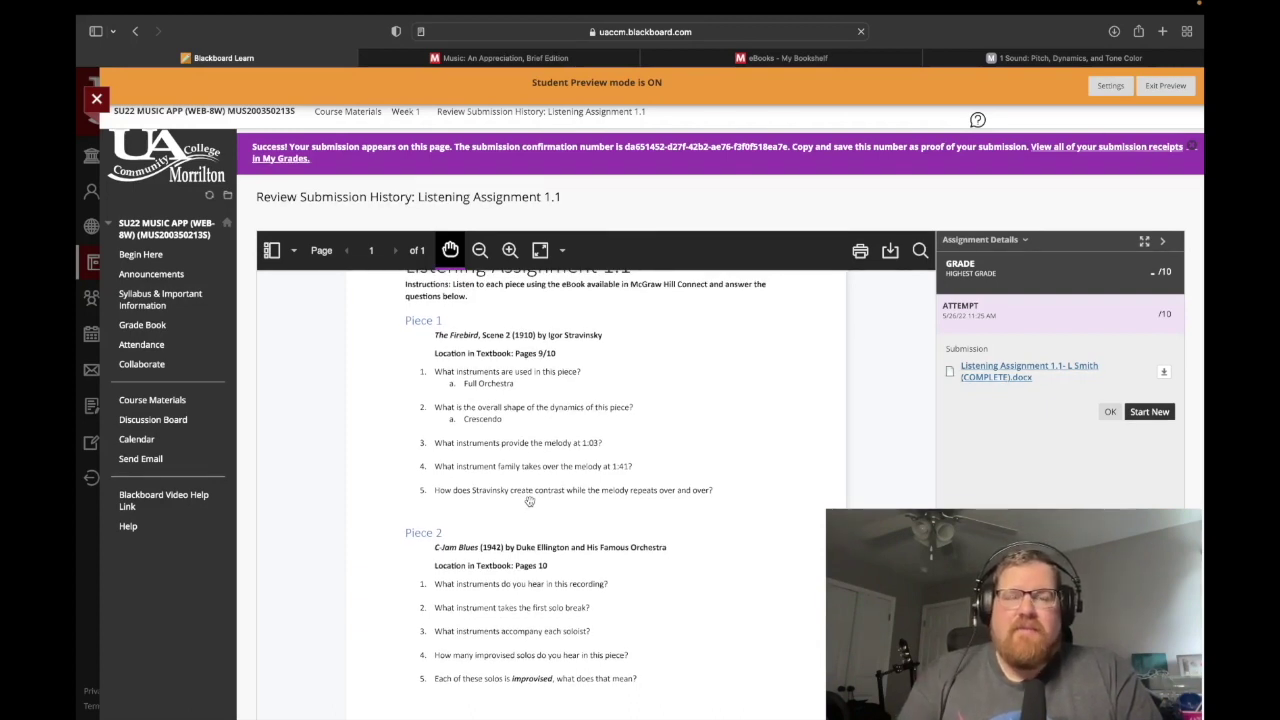
pyautogui.click(1111, 412)
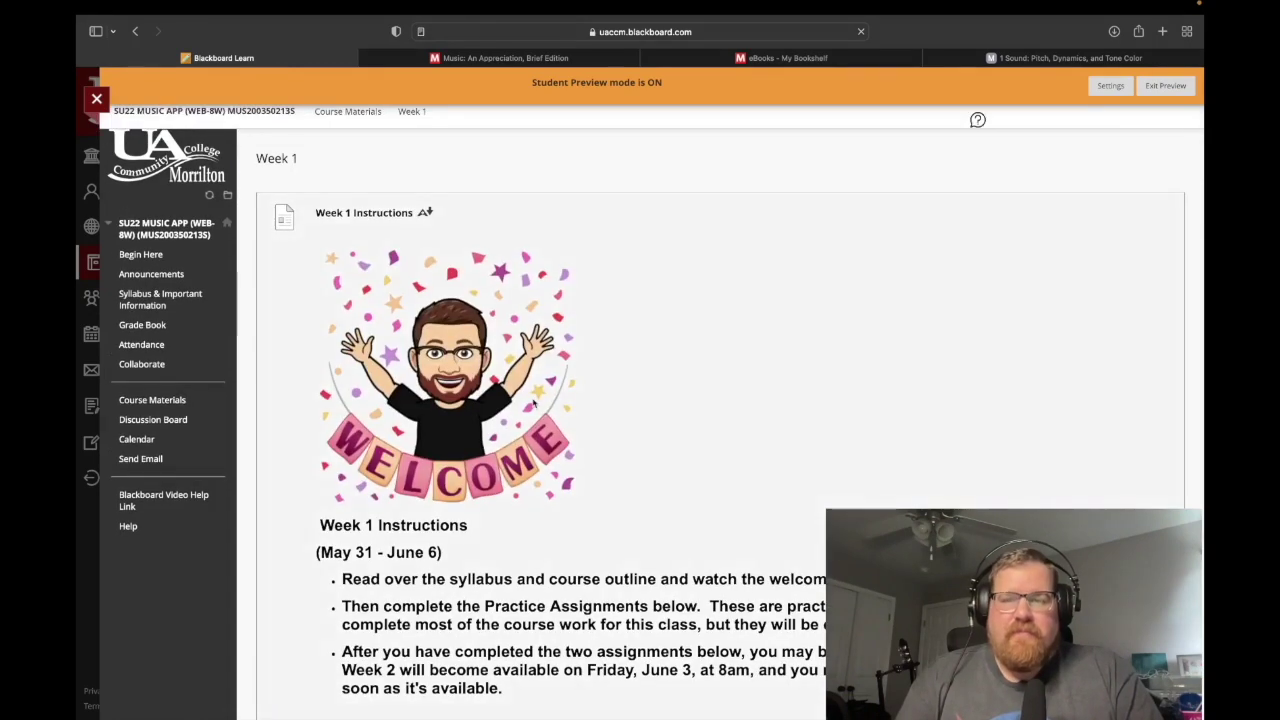
# Check the Listening Assignment 1.1 entry in the course Grade Book, and switch back to the completed Word document to review its questions.
pyautogui.click(127, 334)
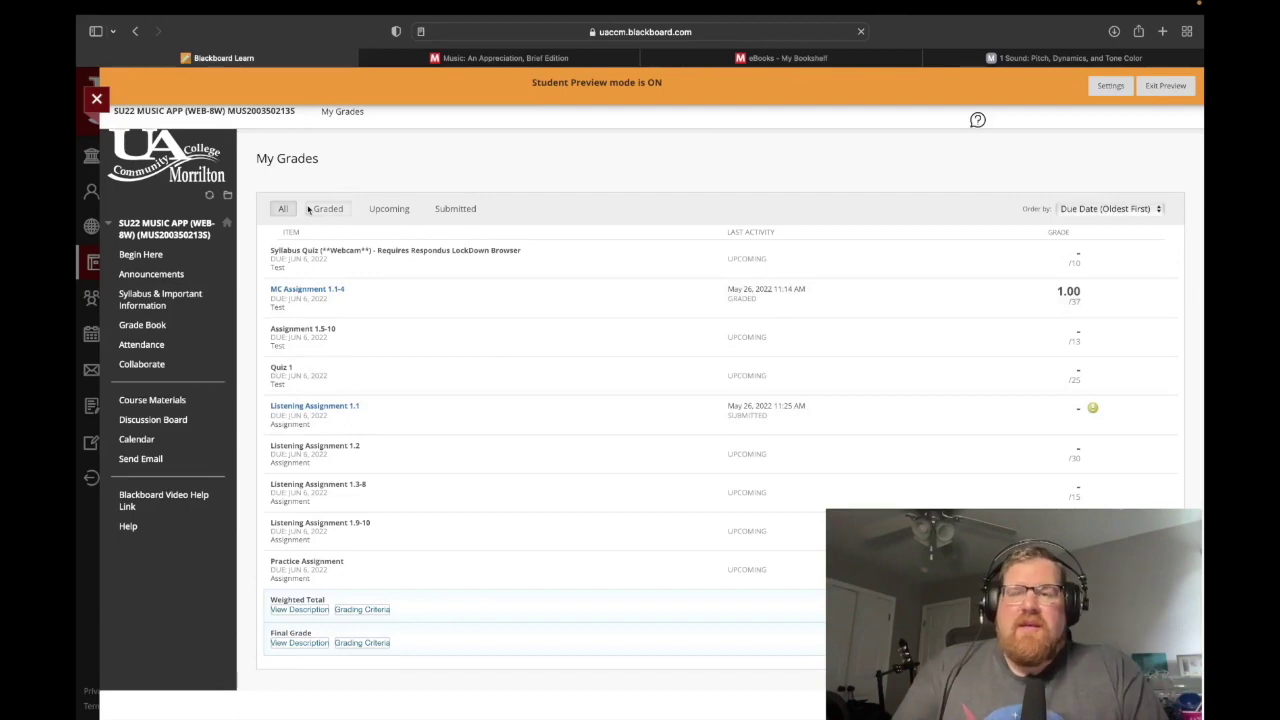
pyautogui.hotkey('ctrl', 'Left')
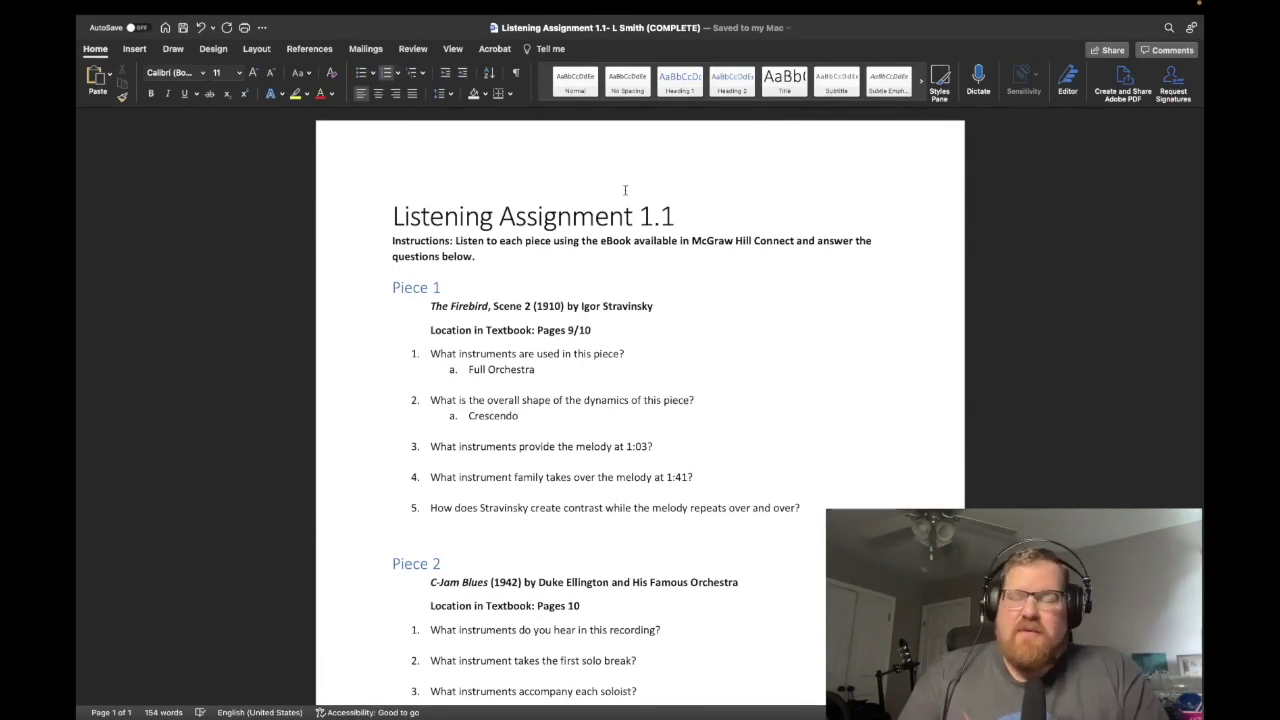
pyautogui.scroll(-3, 595, 195)
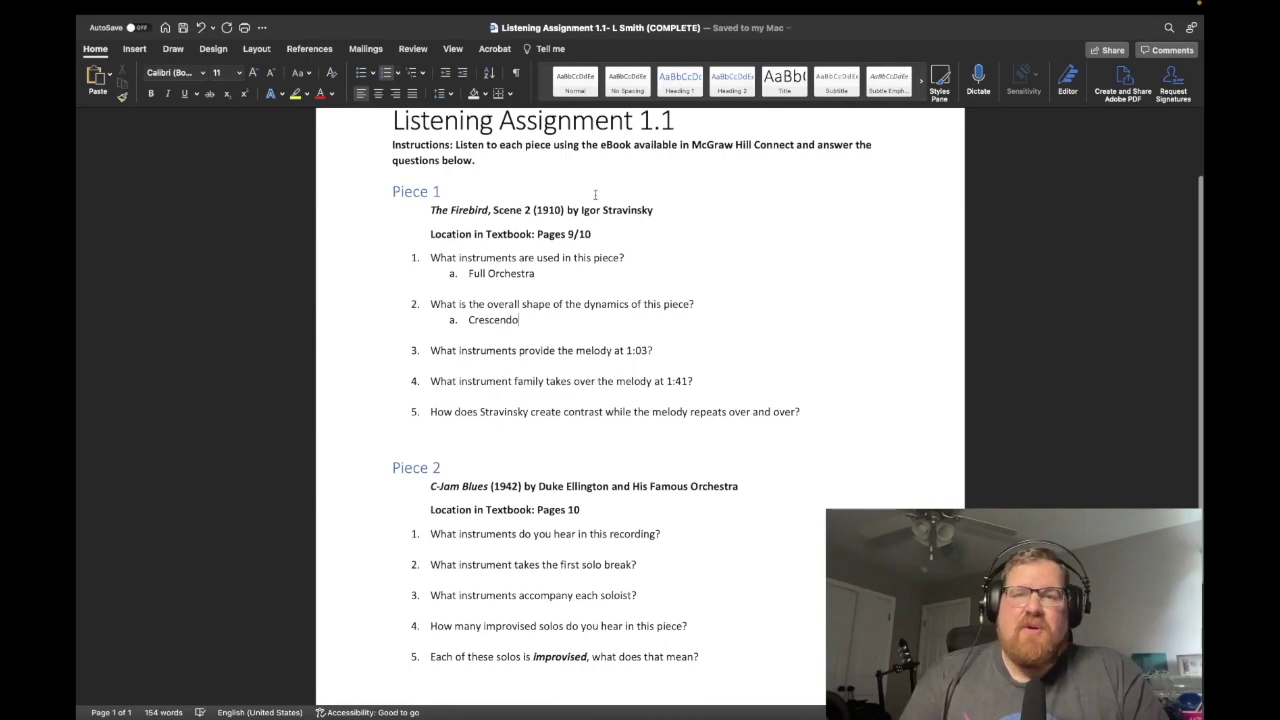
# Switch from the Word document to Blackboard in the browser and open the Week 1 folder in Course Materials.
pyautogui.scroll(-4, 595, 195)
pyautogui.scroll(7, 595, 195)
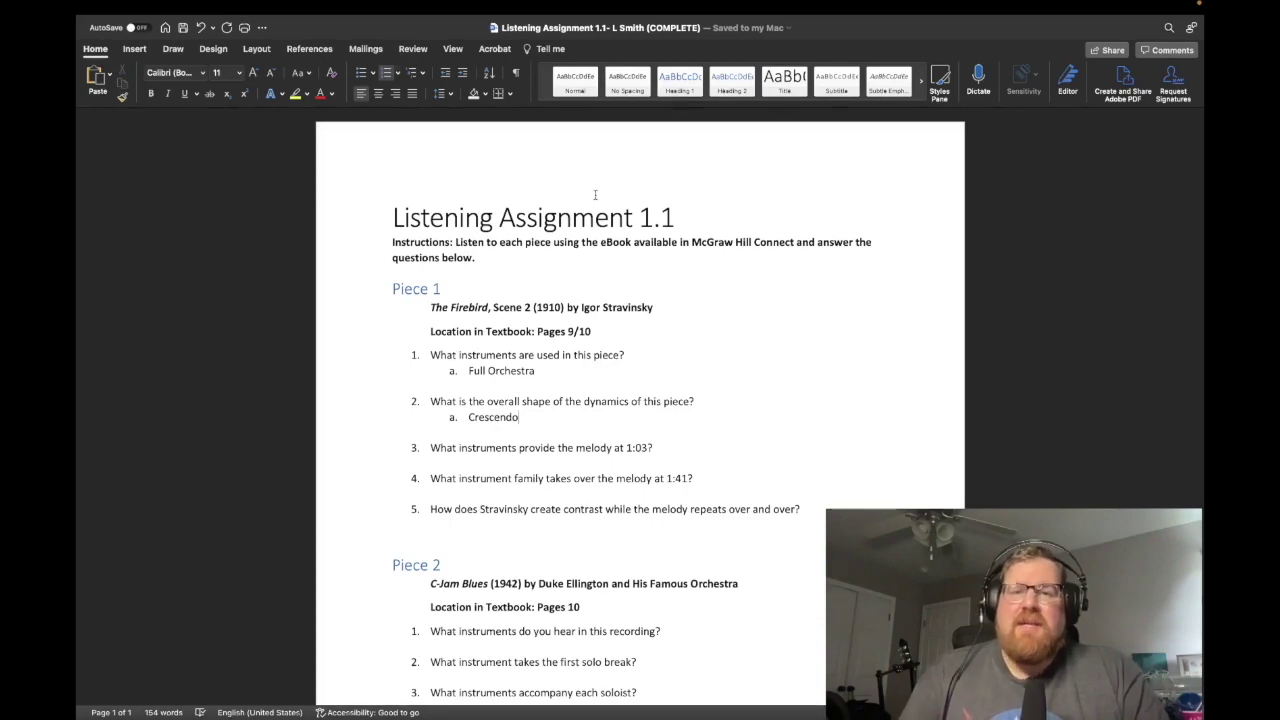
pyautogui.hotkey('ctrl', 'Right')
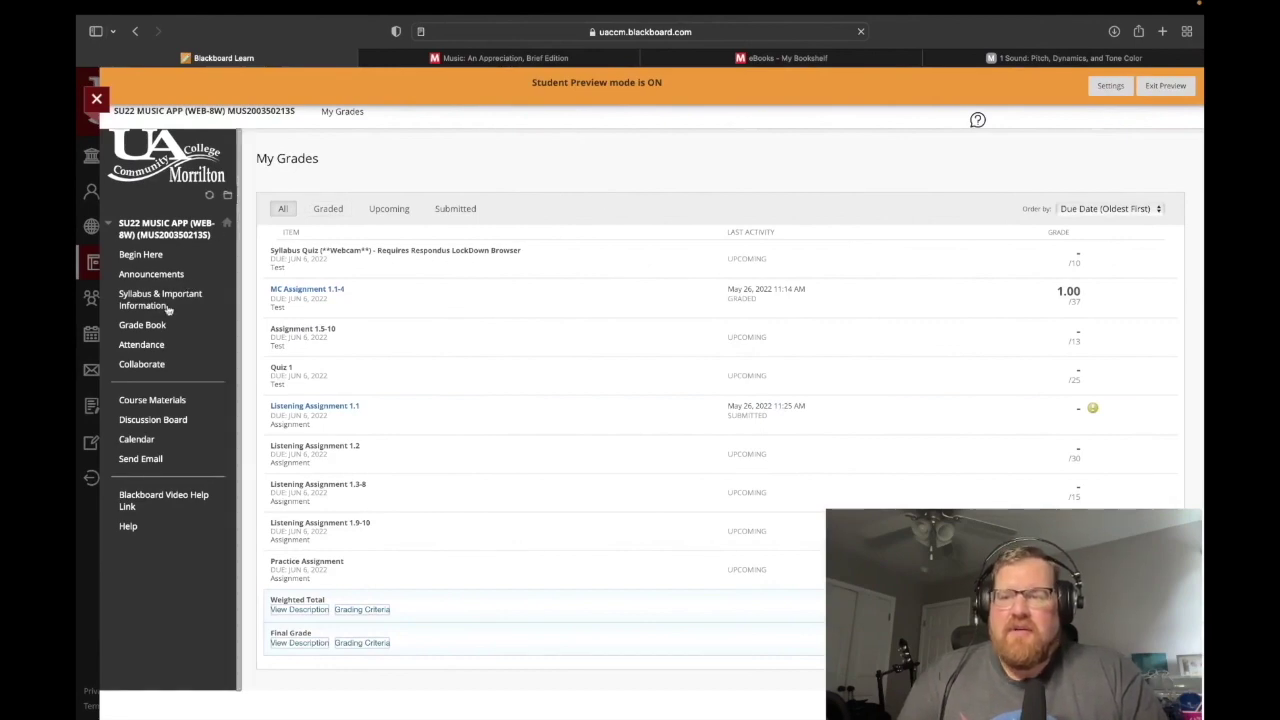
pyautogui.click(153, 401)
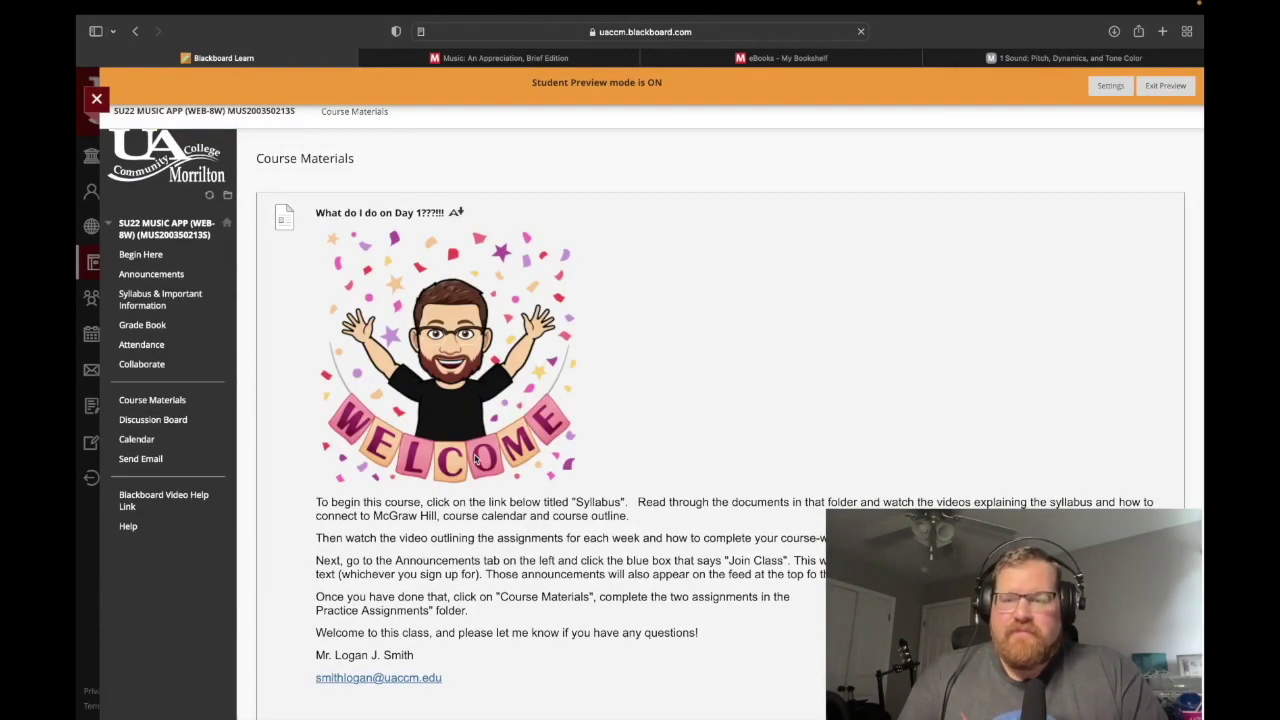
pyautogui.scroll(-5, 403, 557)
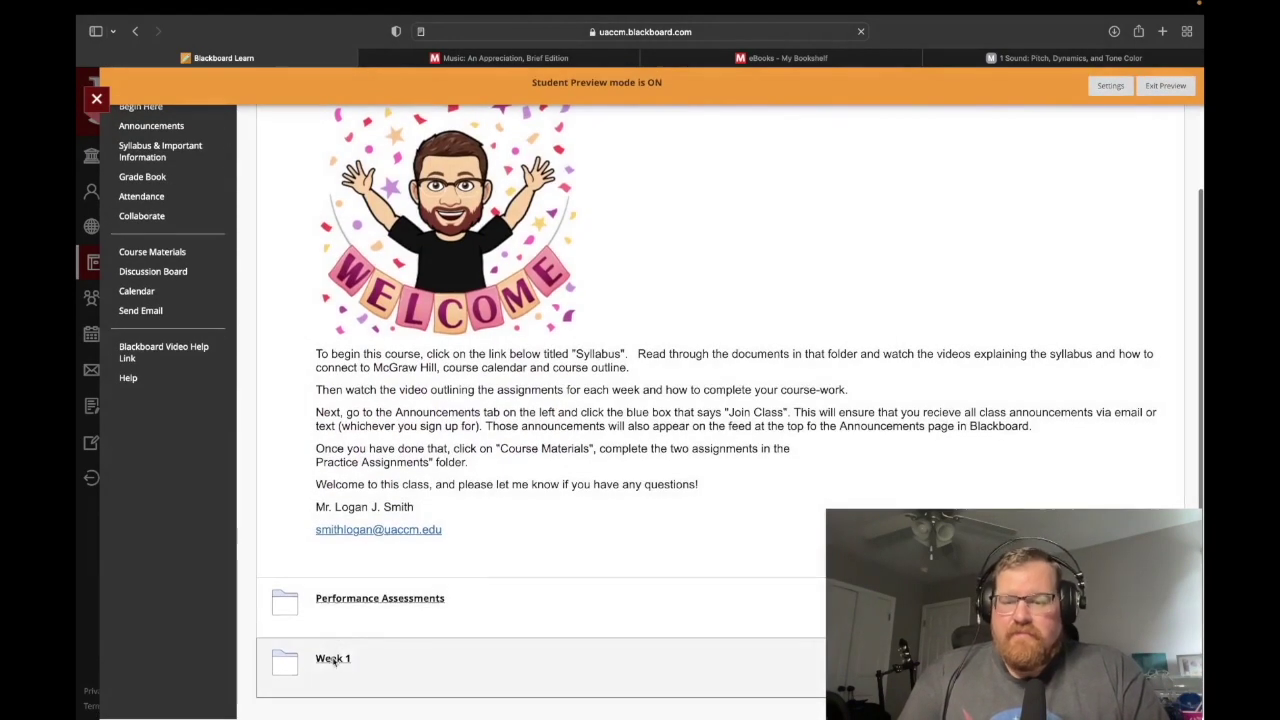
pyautogui.click(333, 658)
# Review the Week 1 assignment list down to Quiz 1, including the remaining listening assignments, and return to the Week 1 instructions.
pyautogui.scroll(-10, 572, 553)
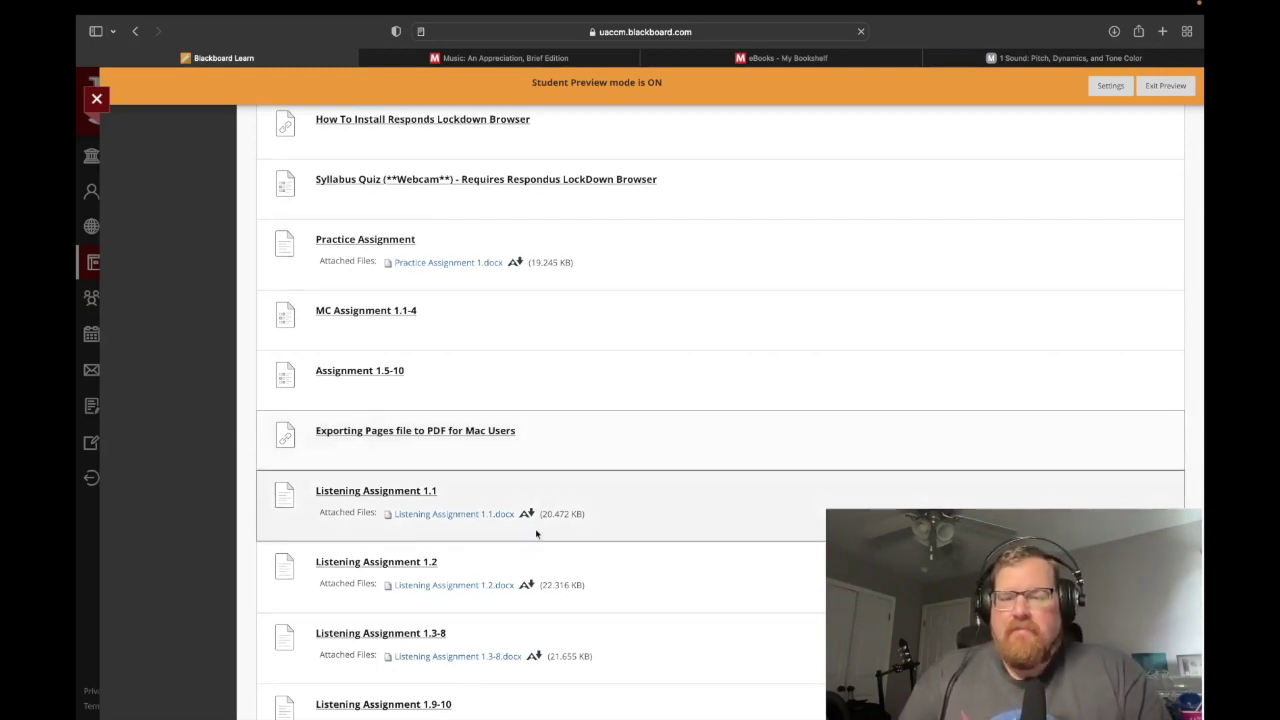
pyautogui.scroll(-1, 545, 540)
pyautogui.scroll(-1, 546, 540)
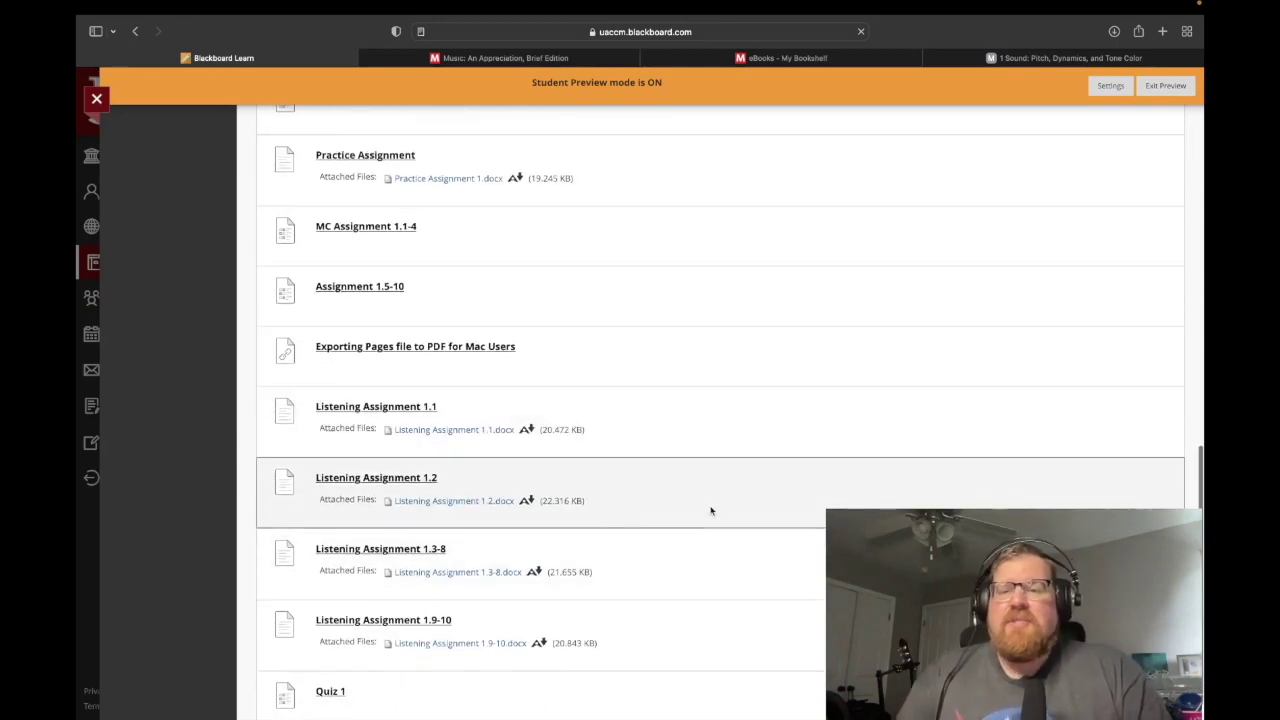
pyautogui.scroll(-1, 711, 511)
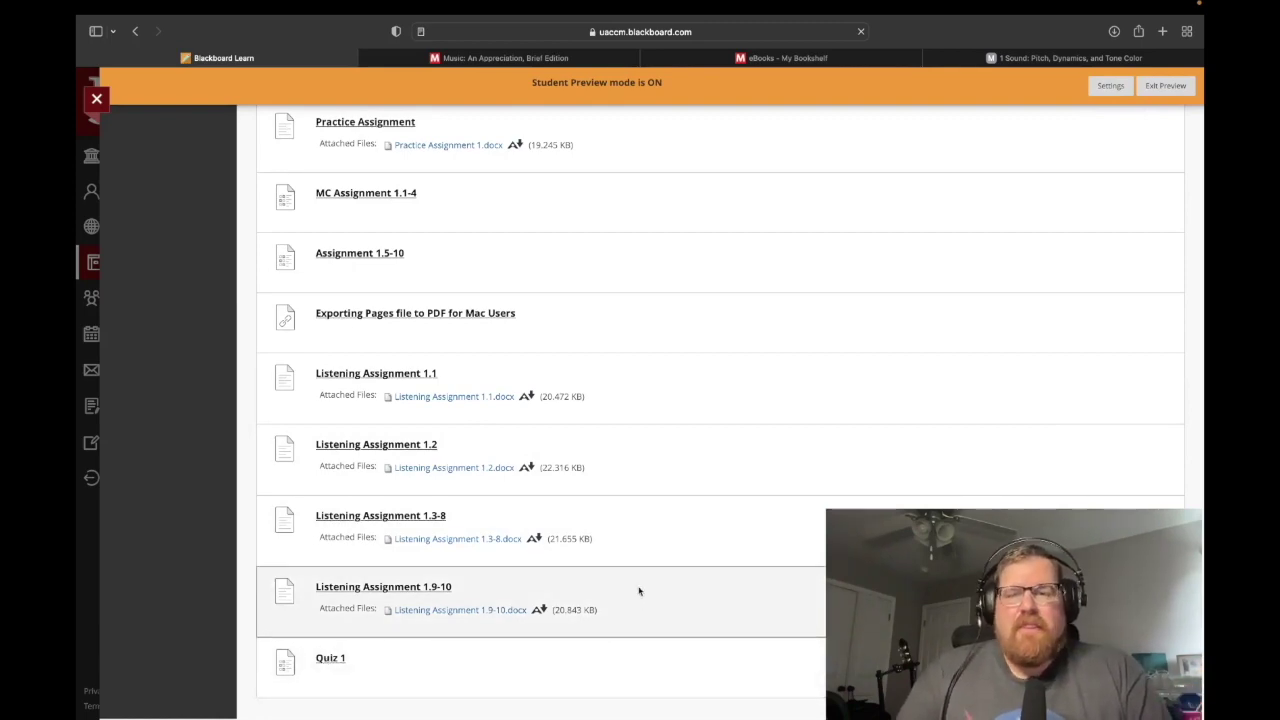
pyautogui.scroll(15, 639, 591)
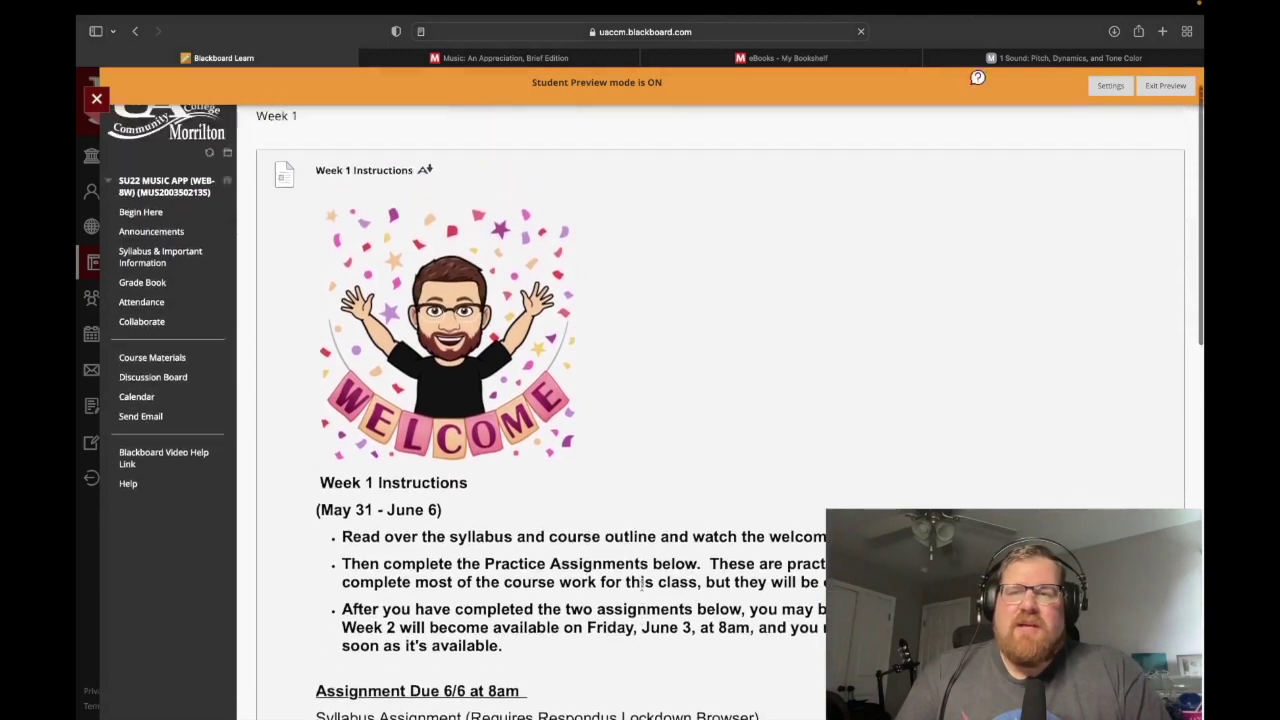
pyautogui.scroll(1, 641, 585)
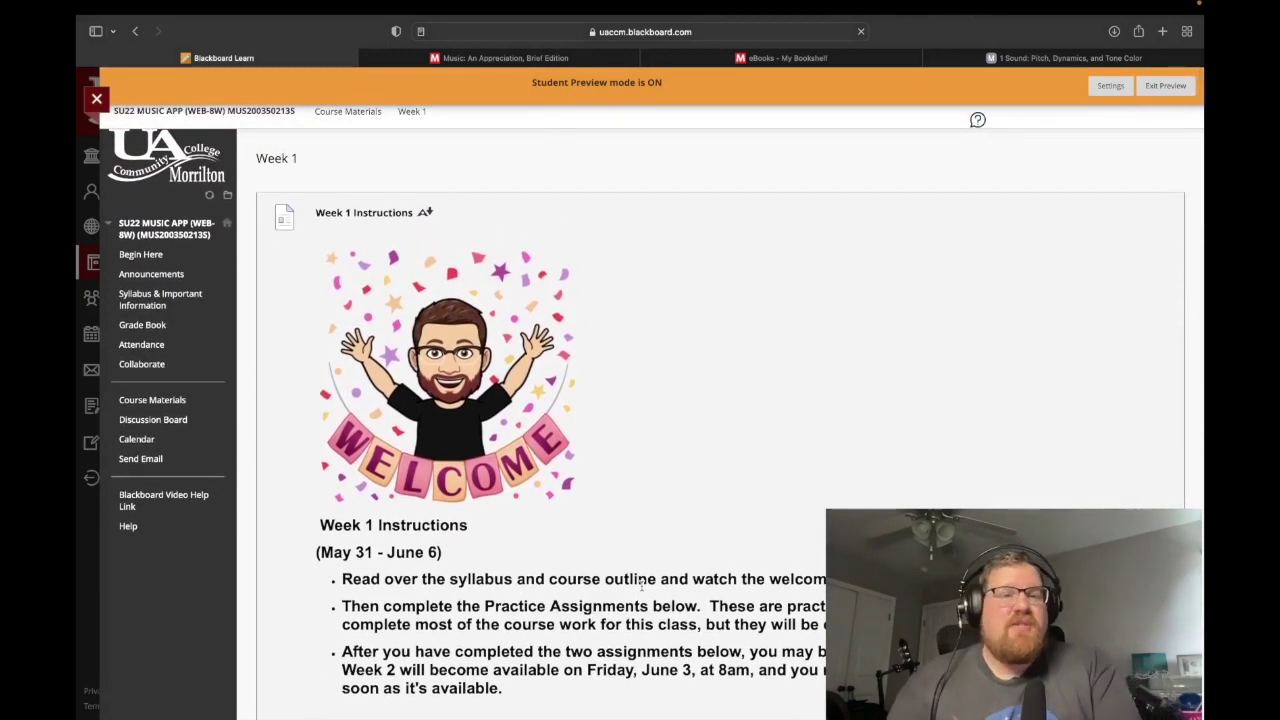